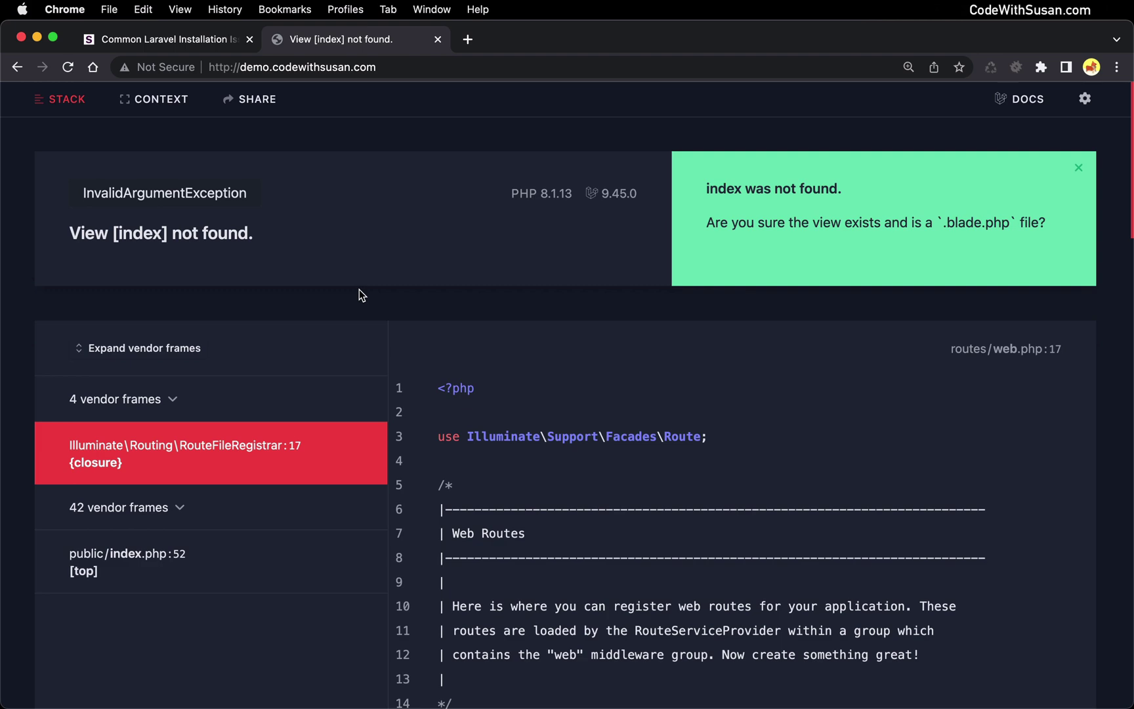
# Review the introduction of the Common Laravel Installation Issues notes, including the examples of 500 server errors and an empty log
pyautogui.click(203, 35)
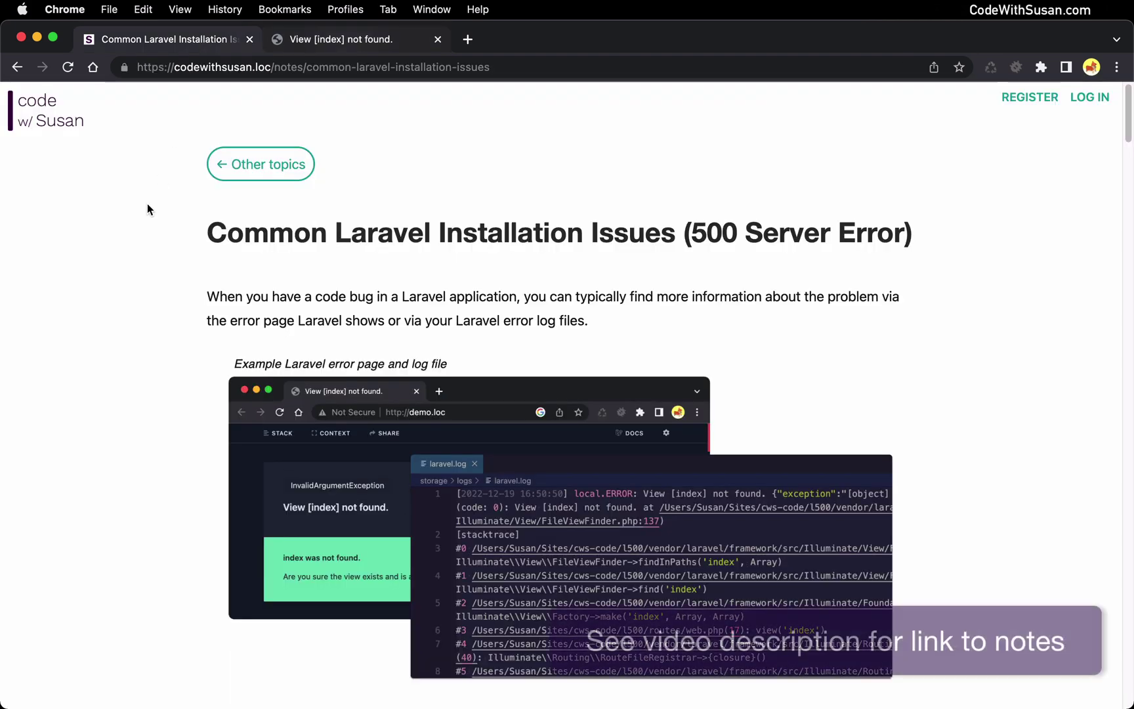
pyautogui.scroll(-5, 145, 204)
pyautogui.scroll(-7, 146, 217)
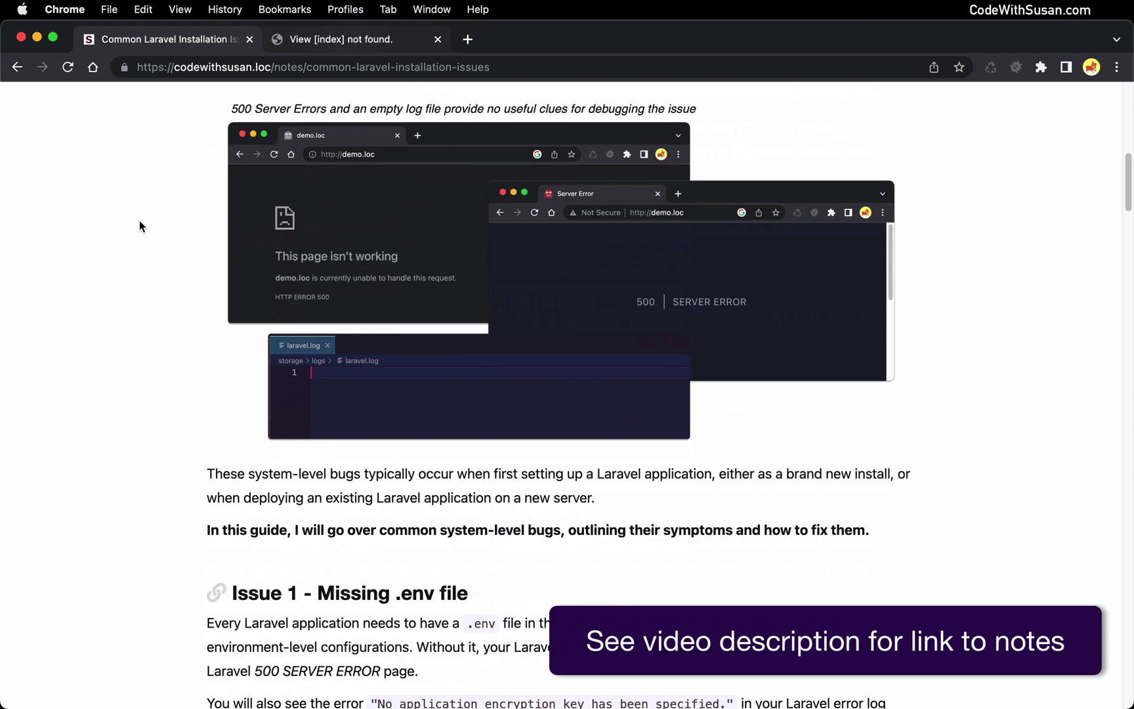
pyautogui.scroll(-1, 139, 226)
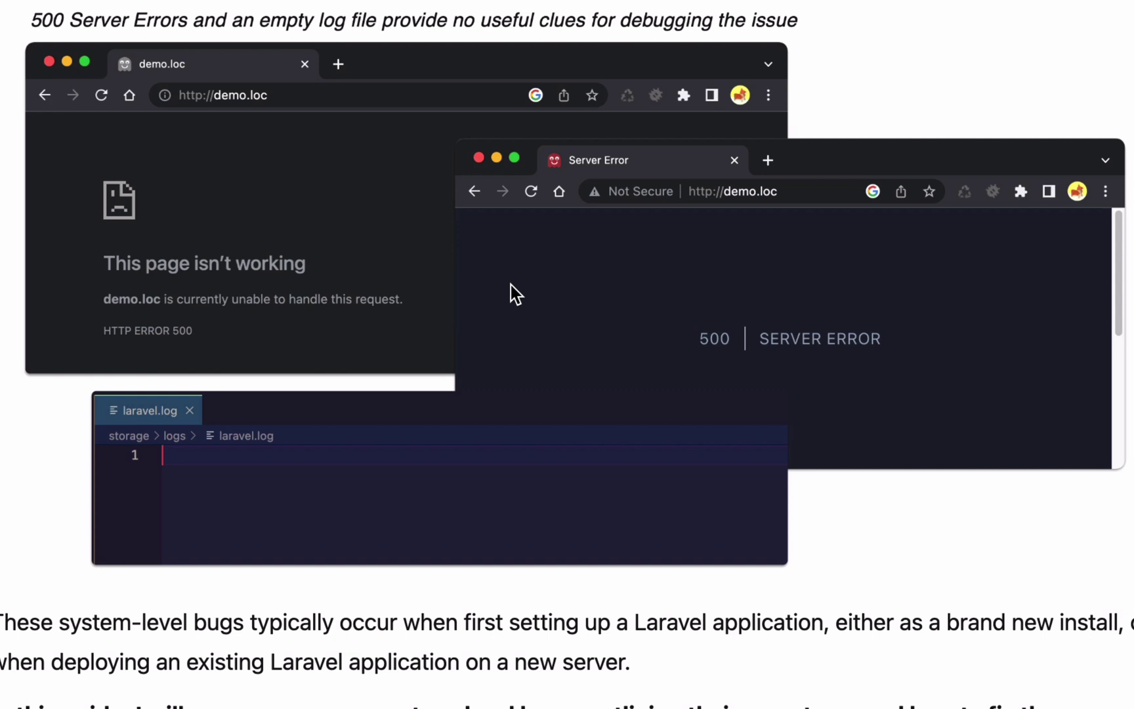
pyautogui.scroll(1, 435, 413)
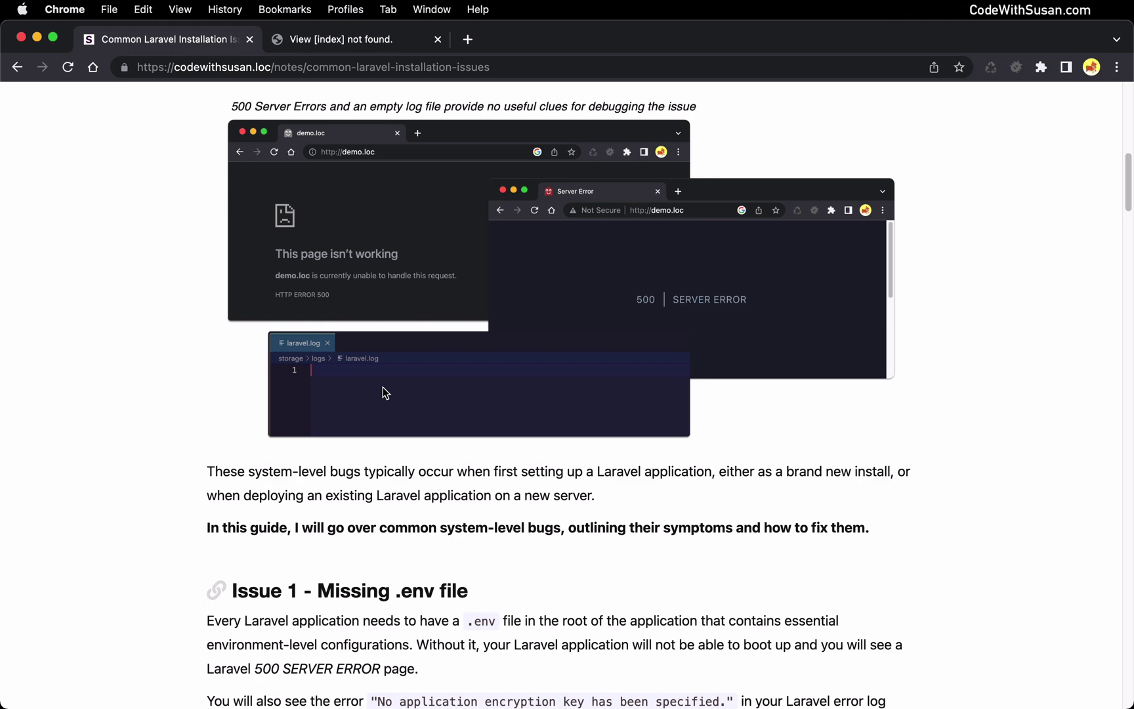
# Switch to Visual Studio Code and permanently delete the .env file from the demo project
pyautogui.press('super+Tab')
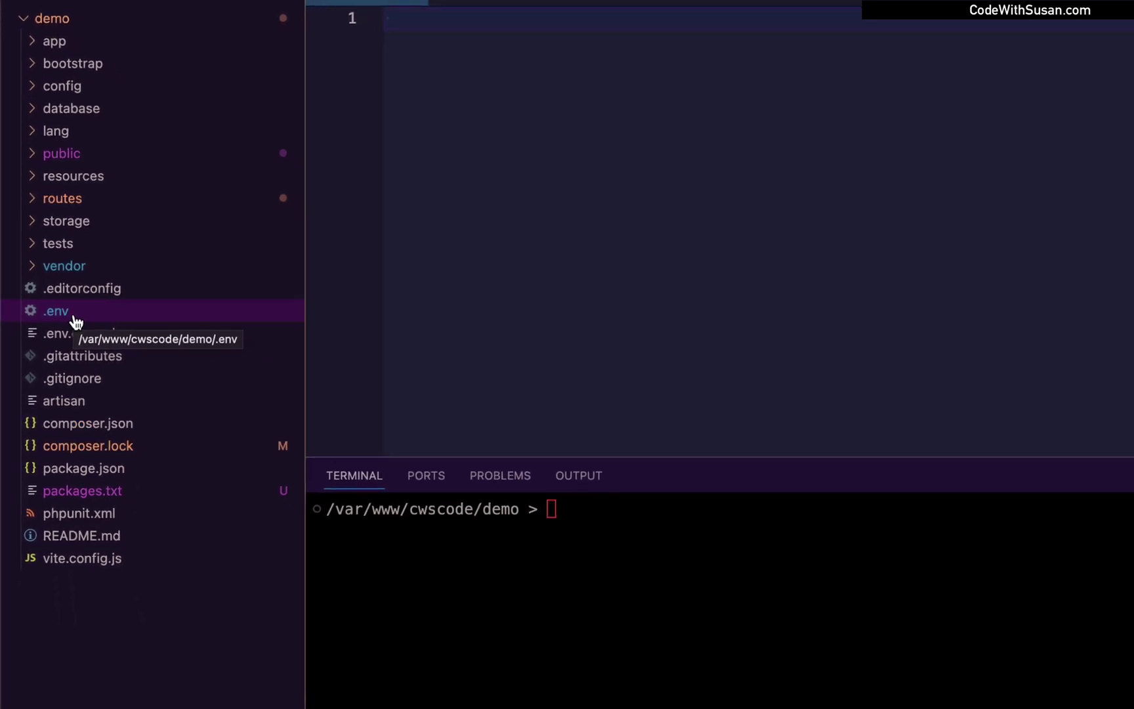
pyautogui.rightClick(80, 314)
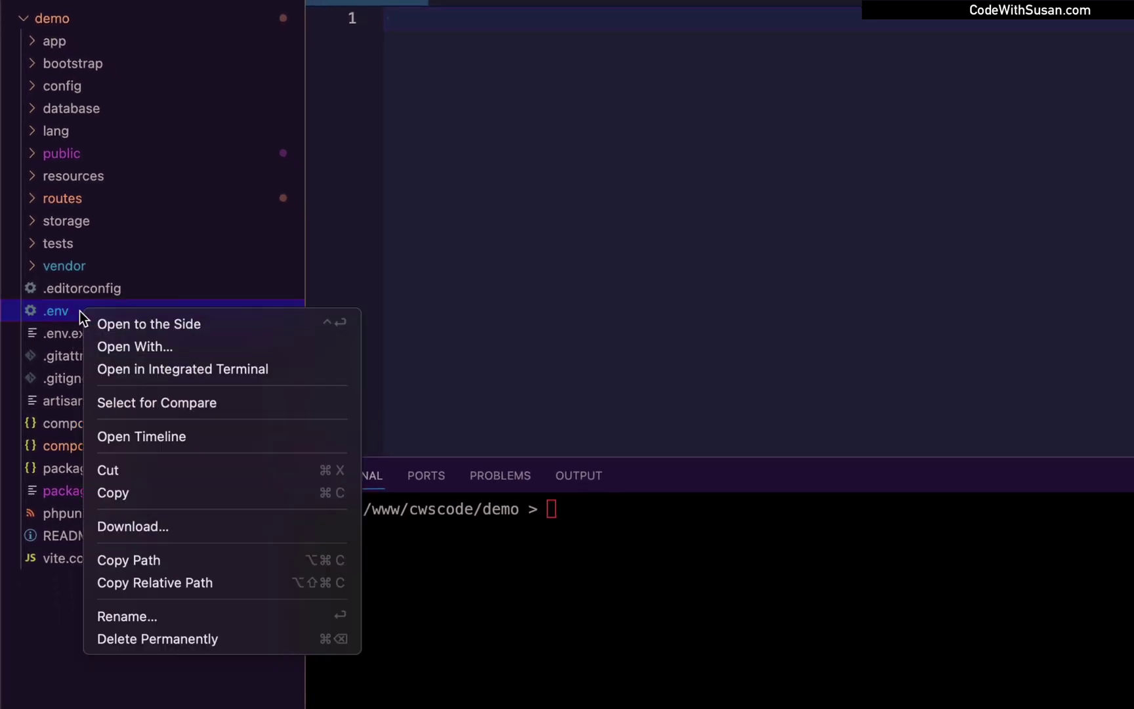
pyautogui.click(139, 639)
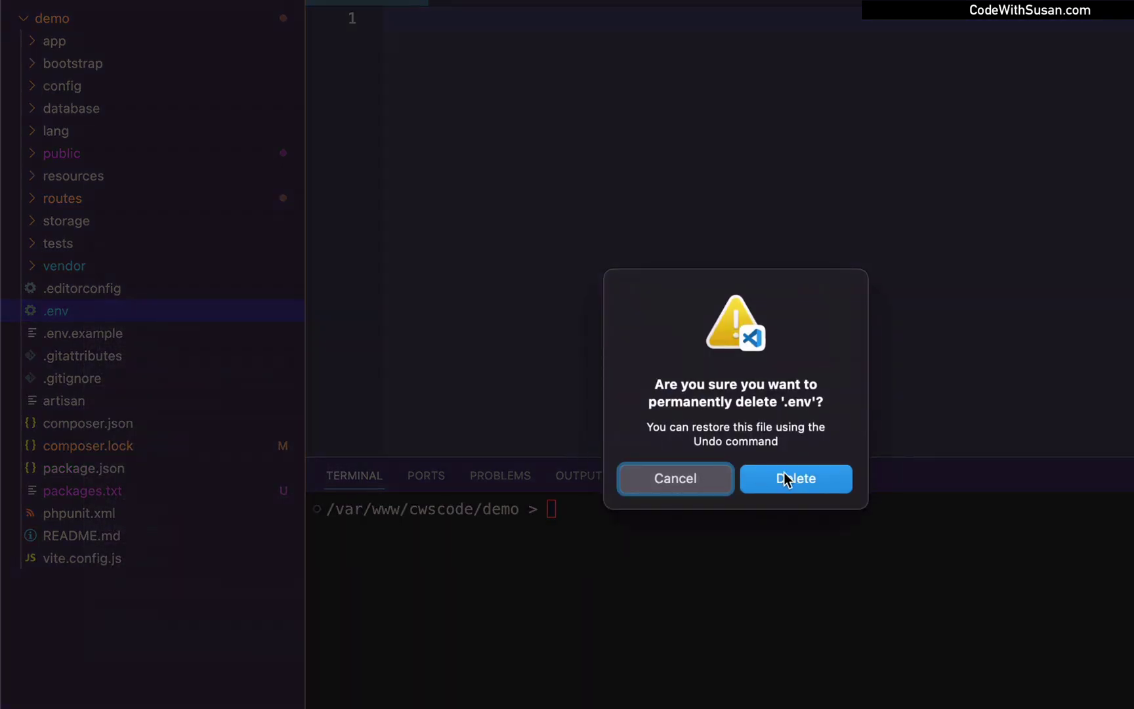
pyautogui.click(788, 475)
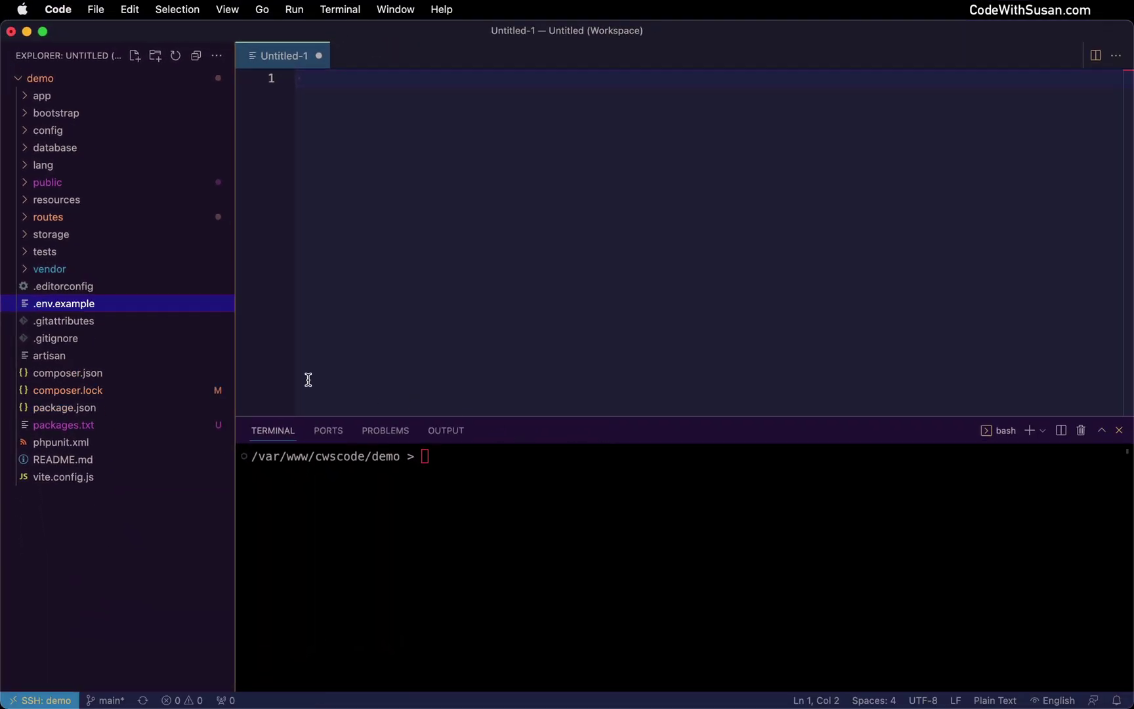
# Switch to Chrome and reload the demo.codewithsusan.com page to check how the site responds without its .env file
pyautogui.press('super+Tab')
pyautogui.click(367, 39)
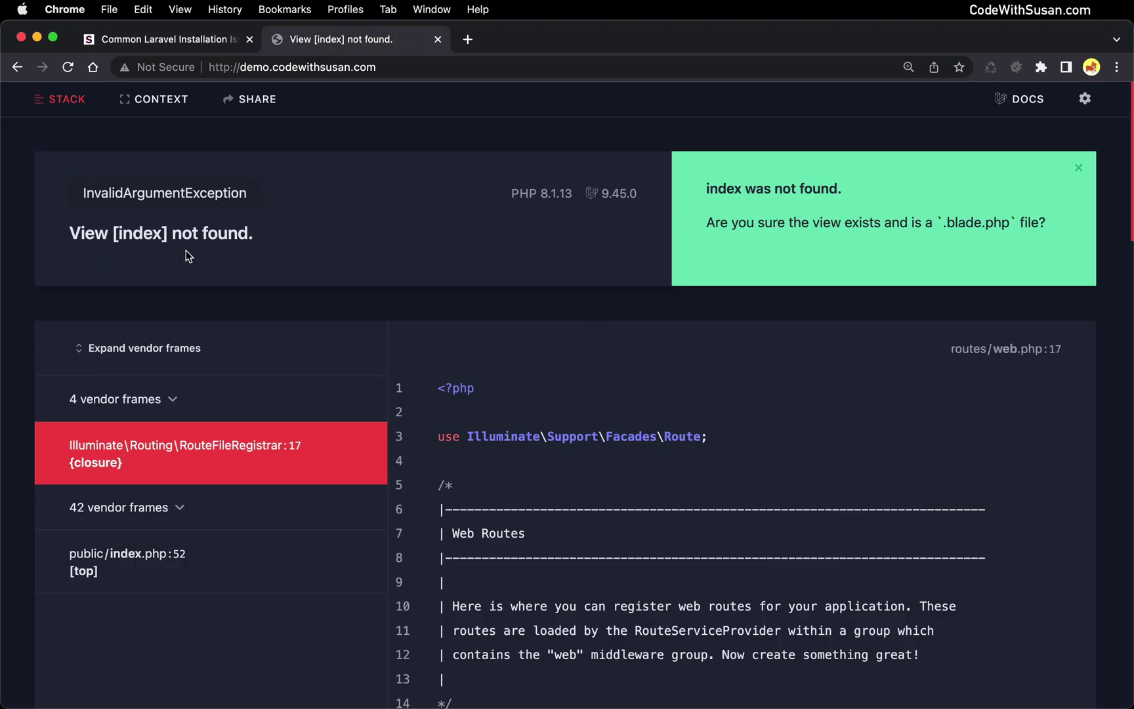
pyautogui.click(66, 67)
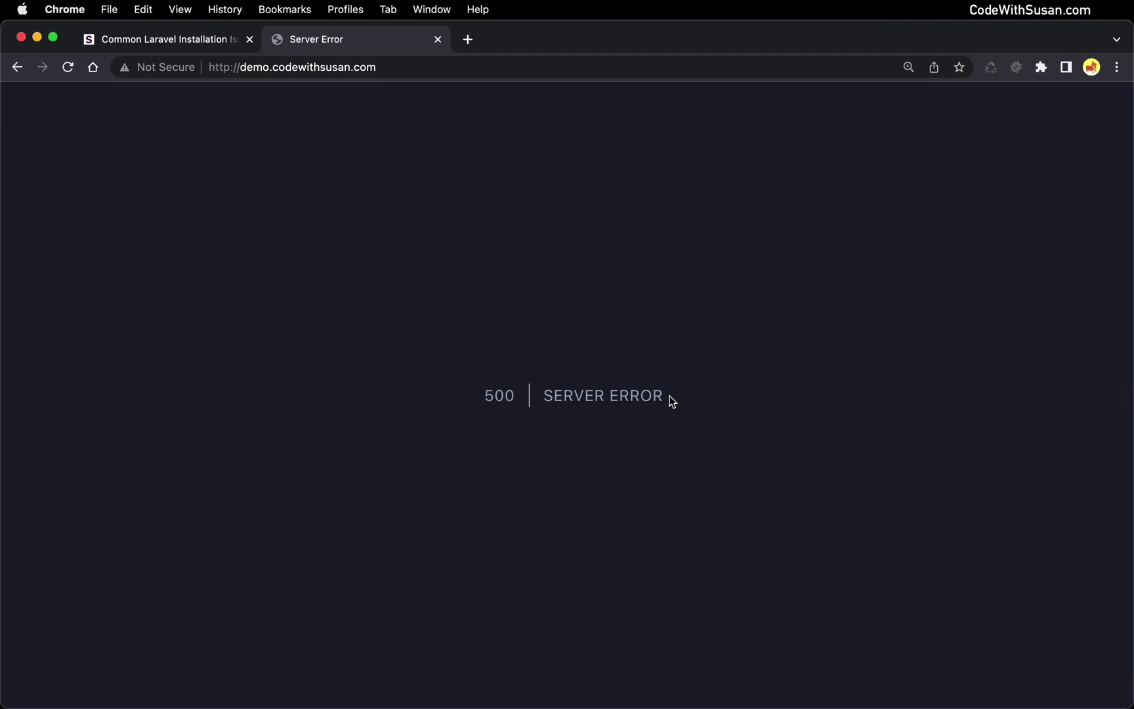
# In Visual Studio Code, open laravel.log from storage/logs and examine the error message in its first entry
pyautogui.press('super+Tab')
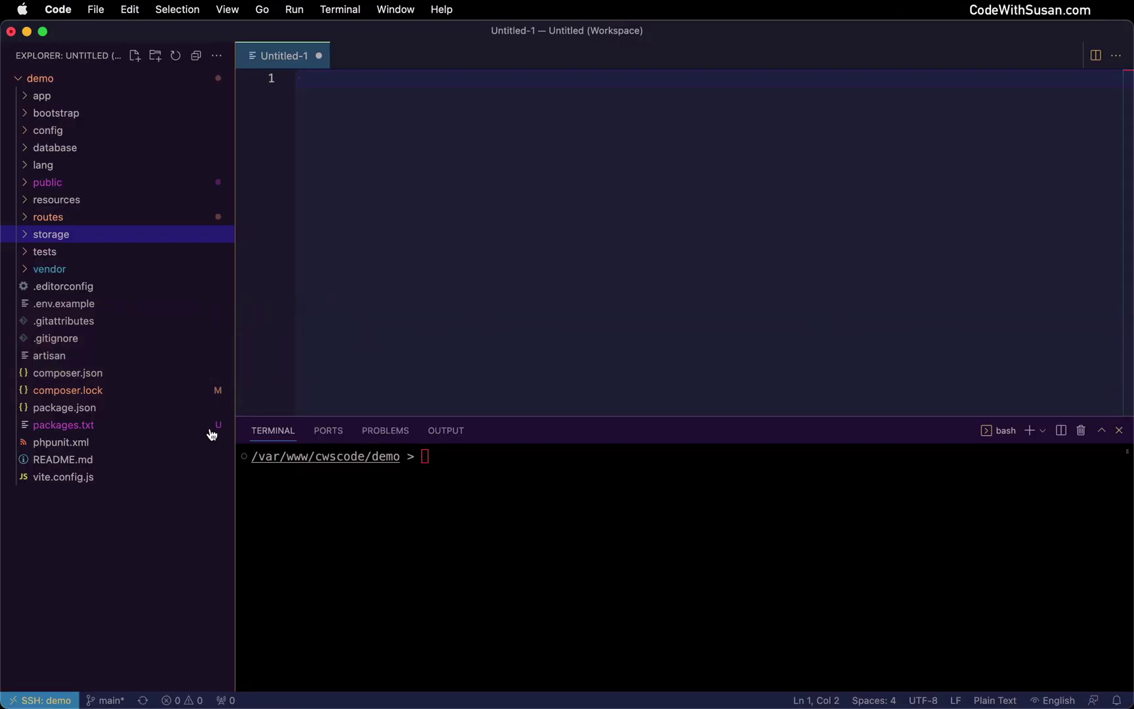
pyautogui.click(35, 234)
pyautogui.click(69, 288)
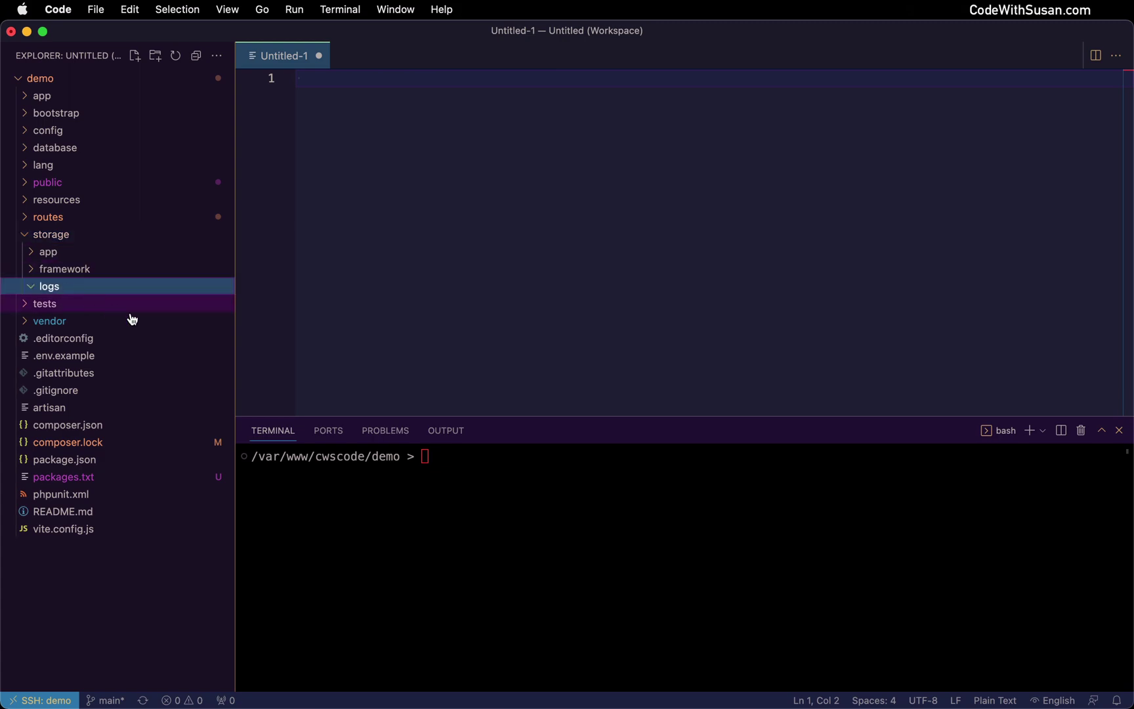
pyautogui.click(60, 322)
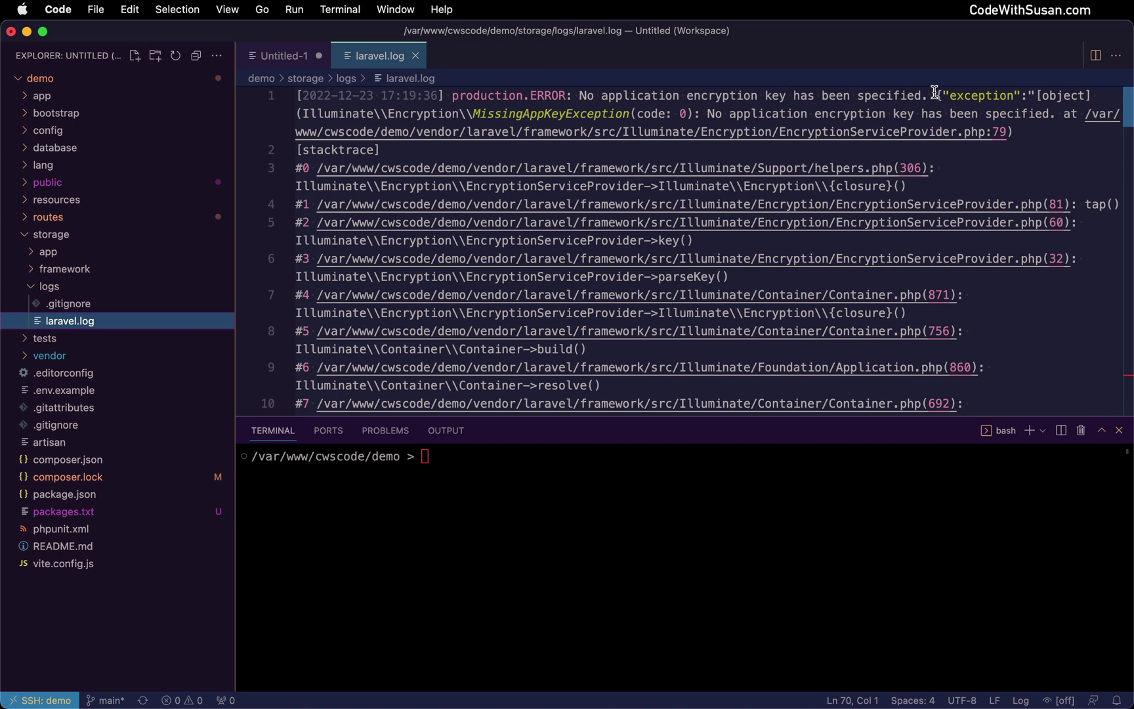
pyautogui.moveTo(926, 95); pyautogui.dragTo(579, 96)
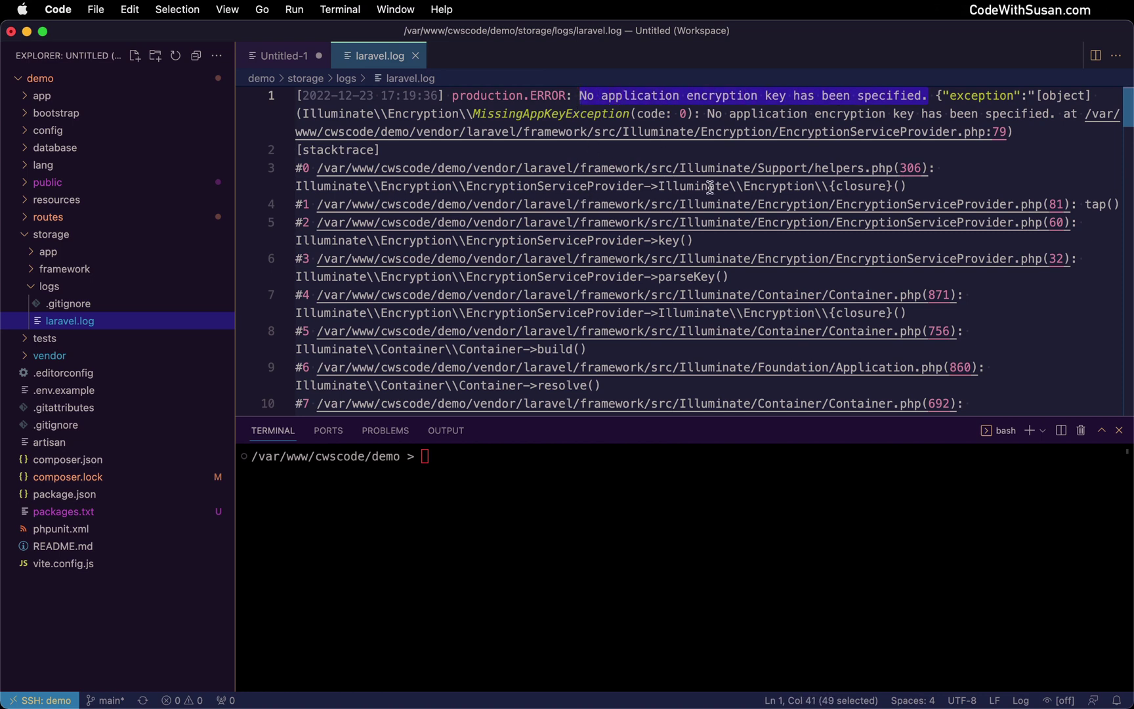
pyautogui.click(672, 113)
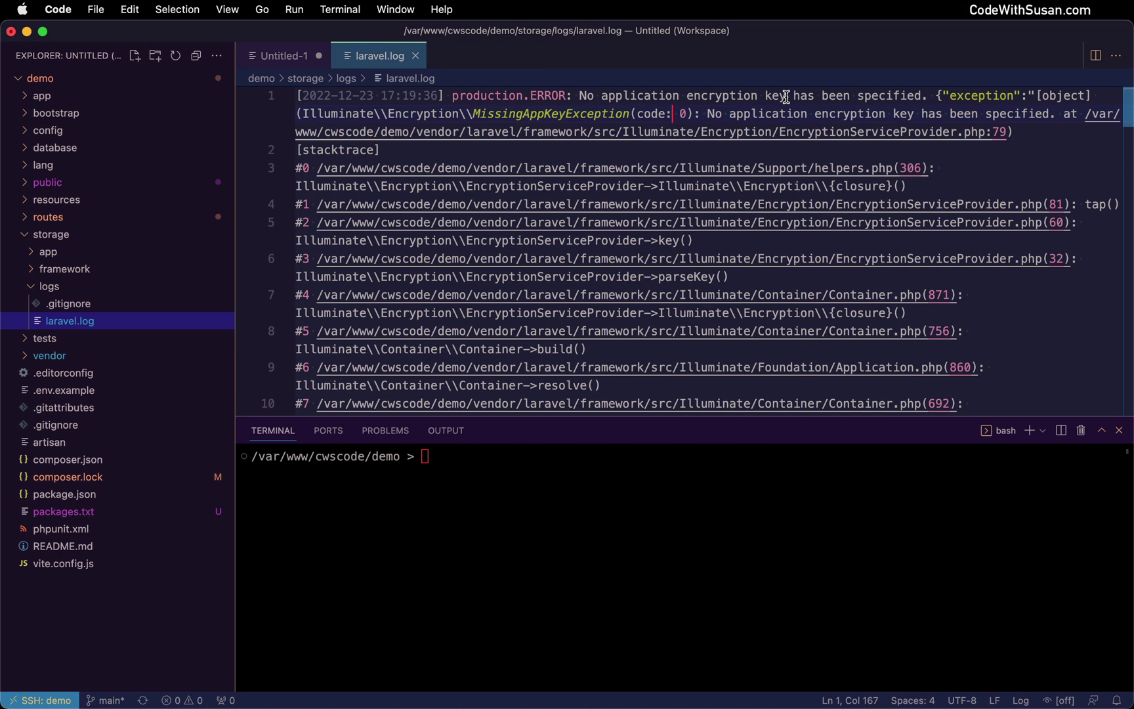
pyautogui.moveTo(578, 96); pyautogui.dragTo(935, 97)
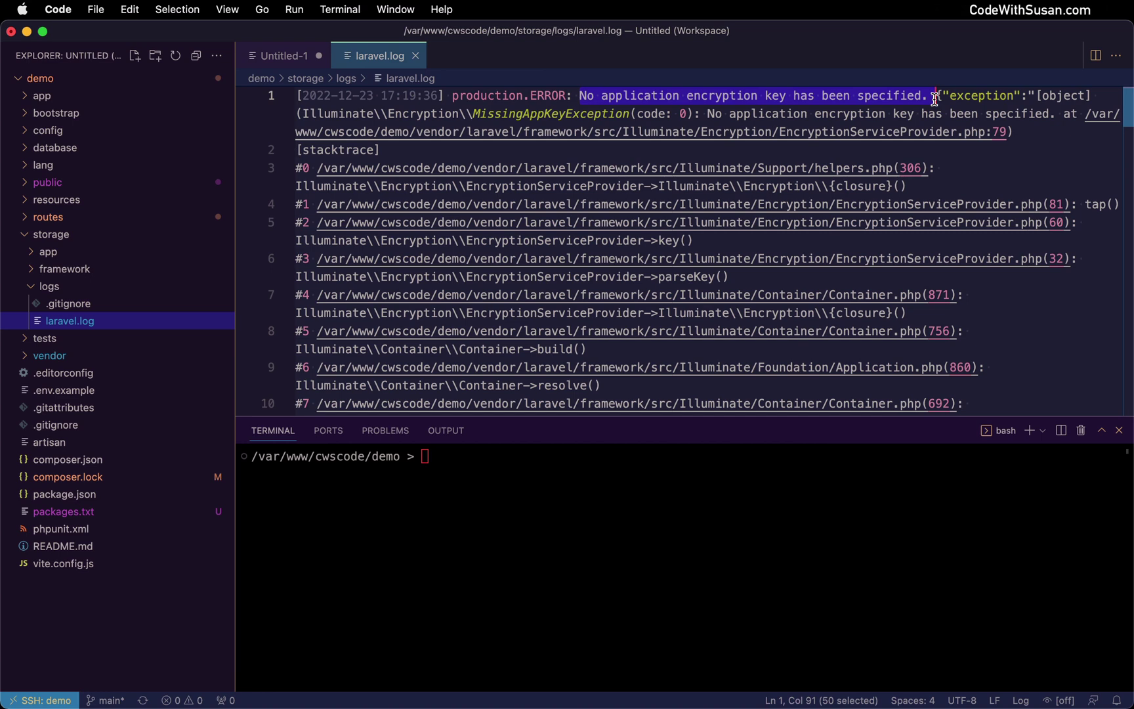
pyautogui.moveTo(935, 97); pyautogui.dragTo(929, 97)
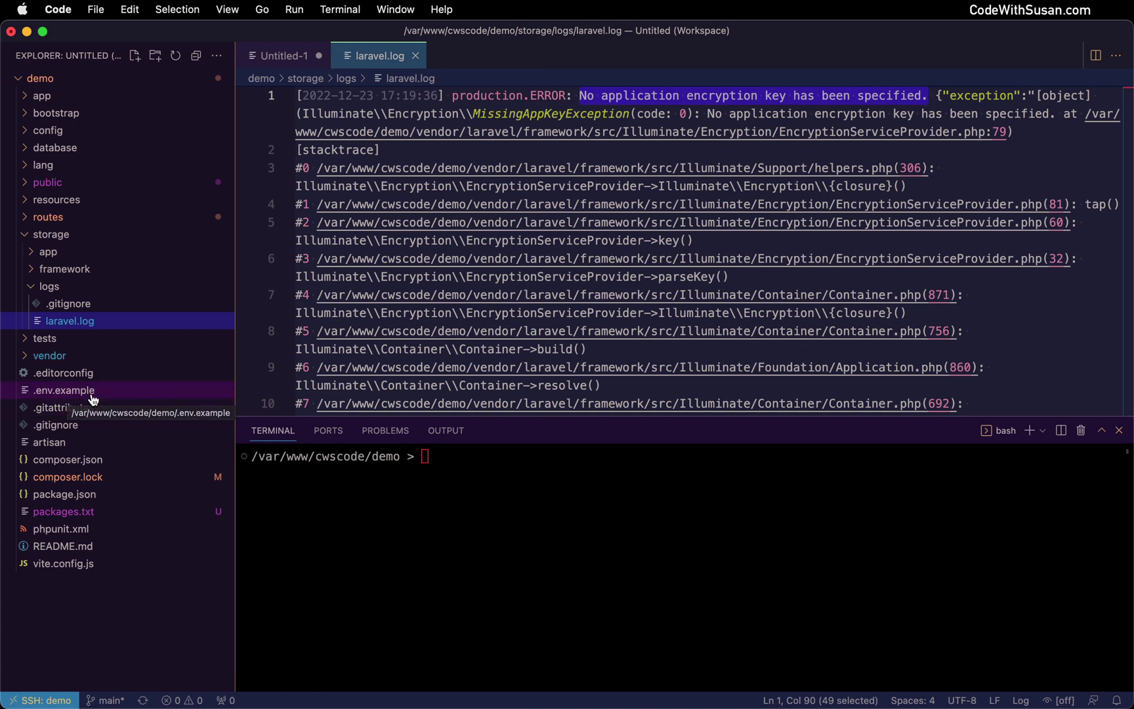
# Create the missing .env file by running cp .env.example .env in the terminal
pyautogui.click(453, 455)
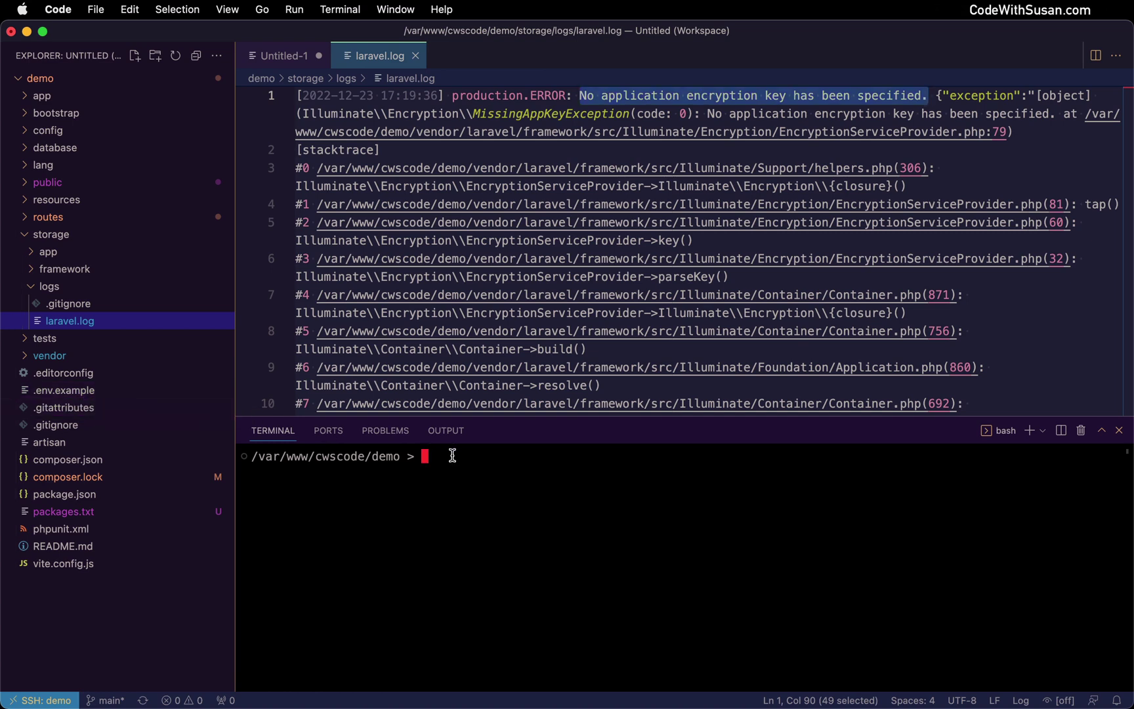
pyautogui.write('cp .env.example .env')
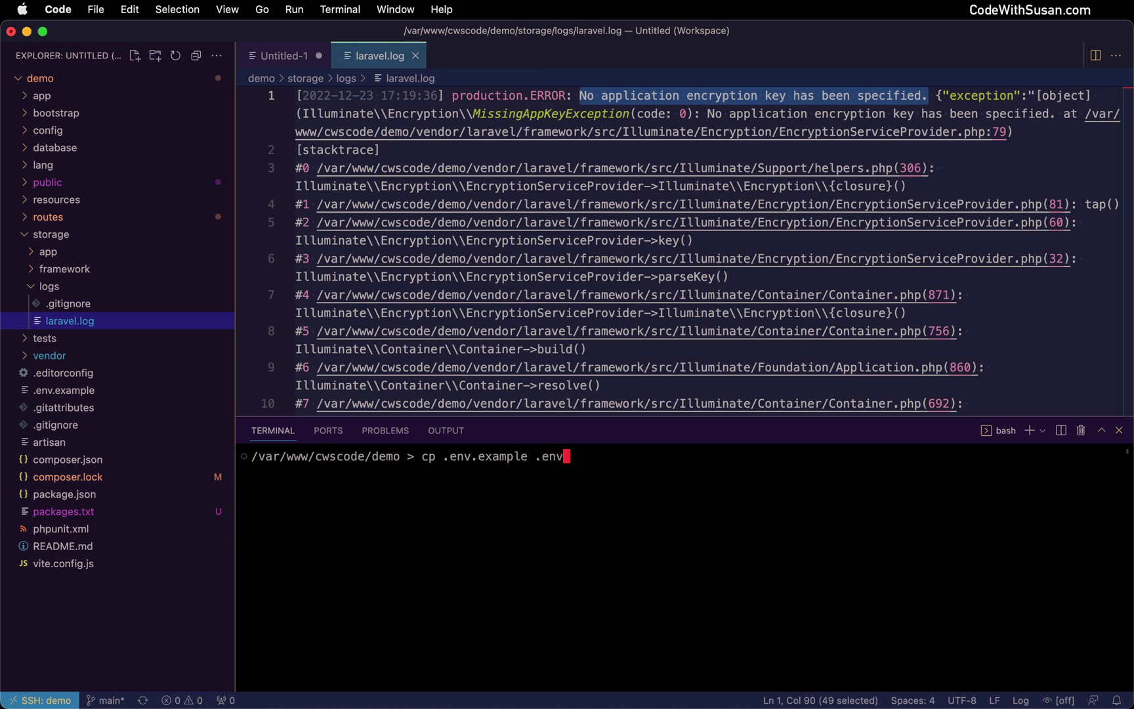
pyautogui.press('Return')
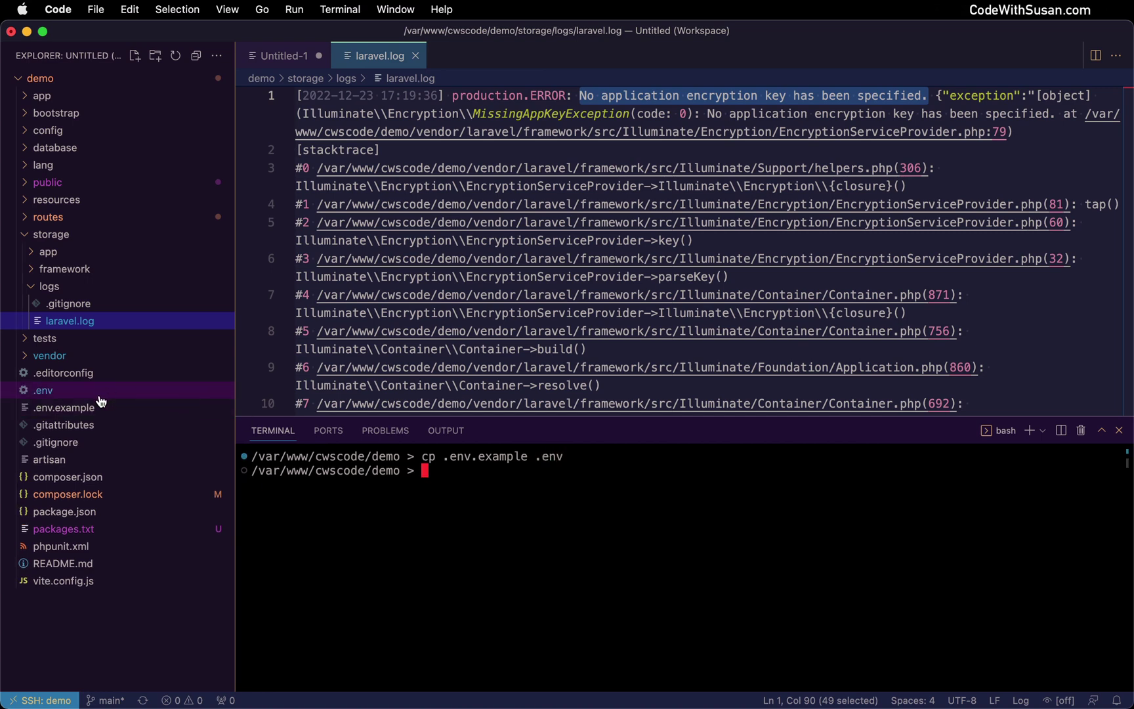
pyautogui.click(41, 398)
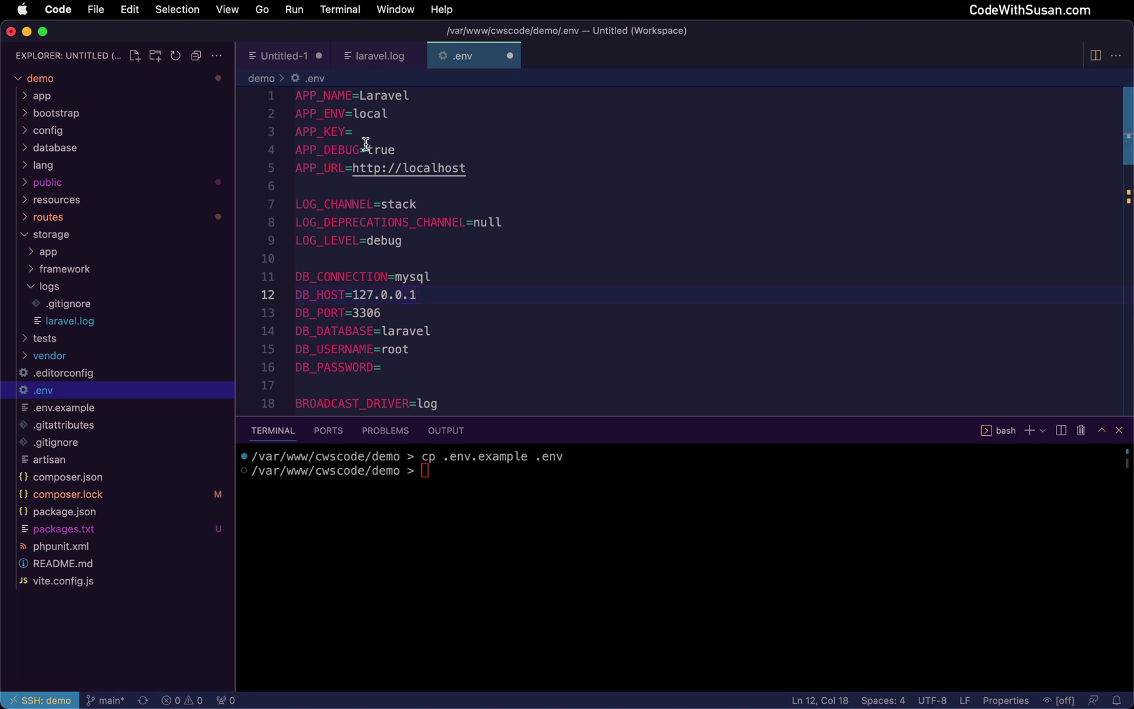
pyautogui.moveTo(359, 95); pyautogui.dragTo(410, 95)
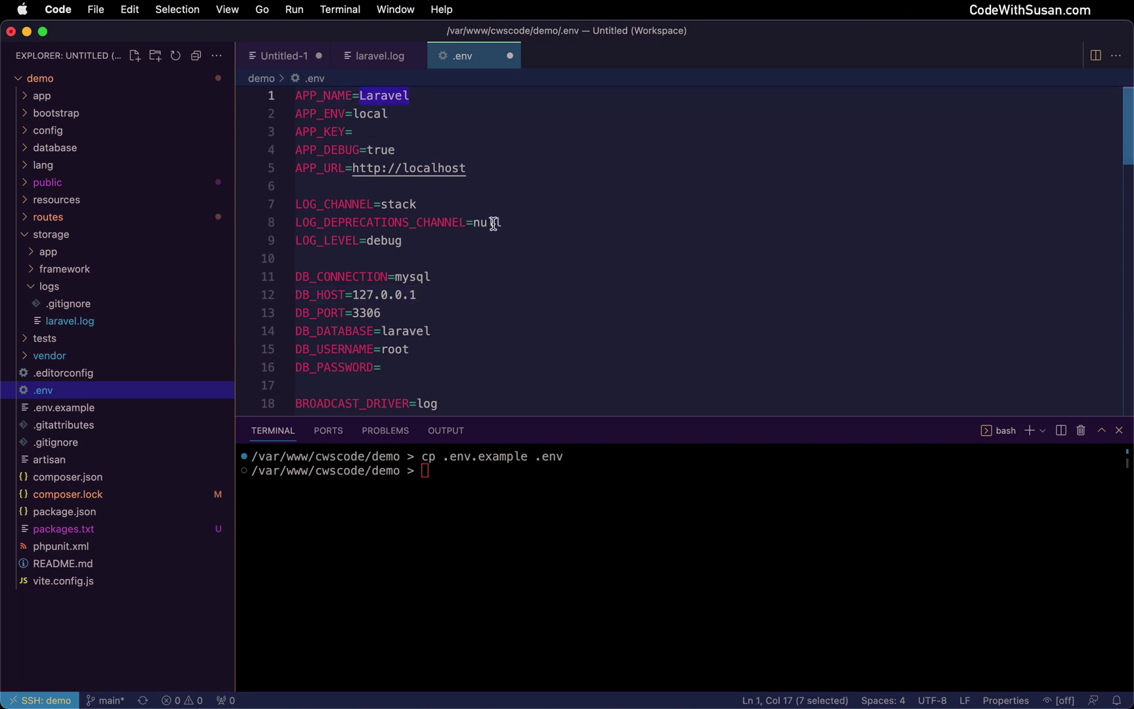
pyautogui.write('MyApp')
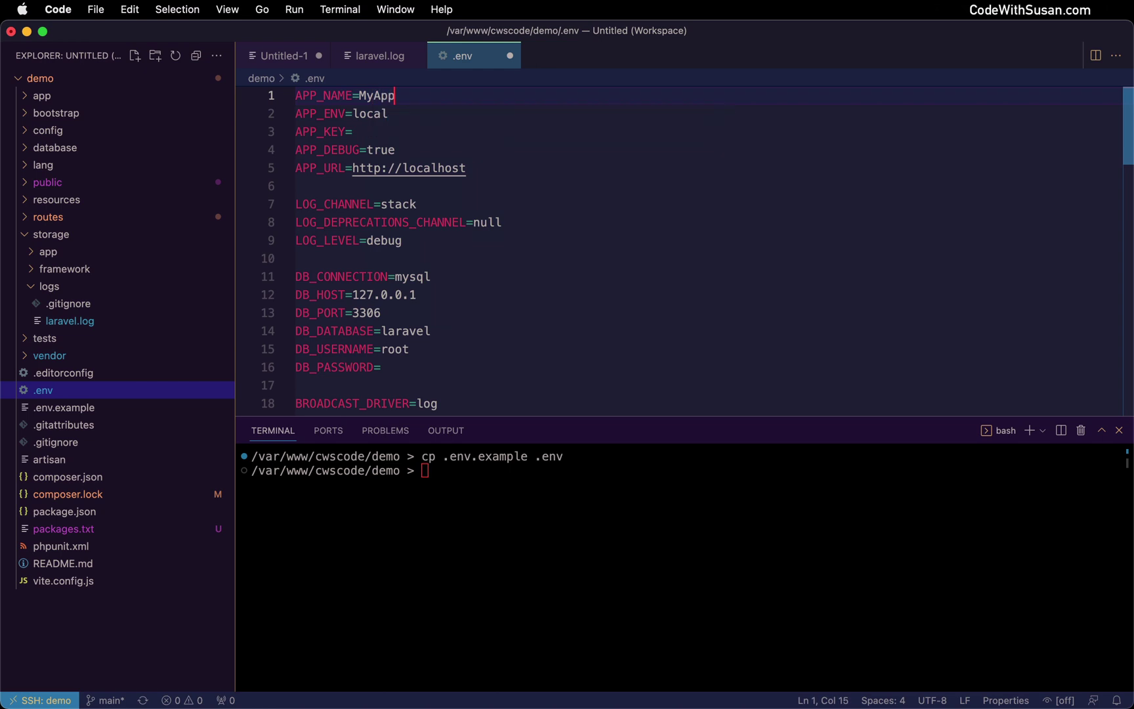
pyautogui.doubleClick(433, 168)
pyautogui.write('demo.codewithsusan.com')
pyautogui.press('super+s')
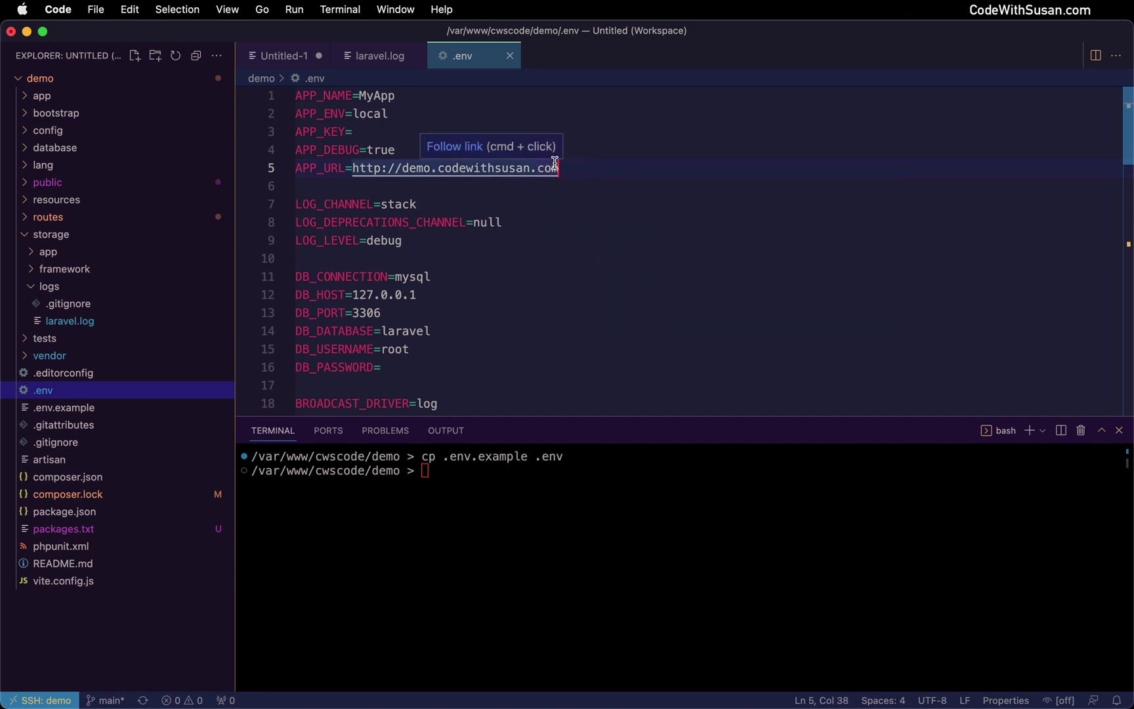
# Compare the APP_KEY line in .env with the encryption key error in laravel.log, ending back in .env
pyautogui.moveTo(355, 131); pyautogui.dragTo(294, 127)
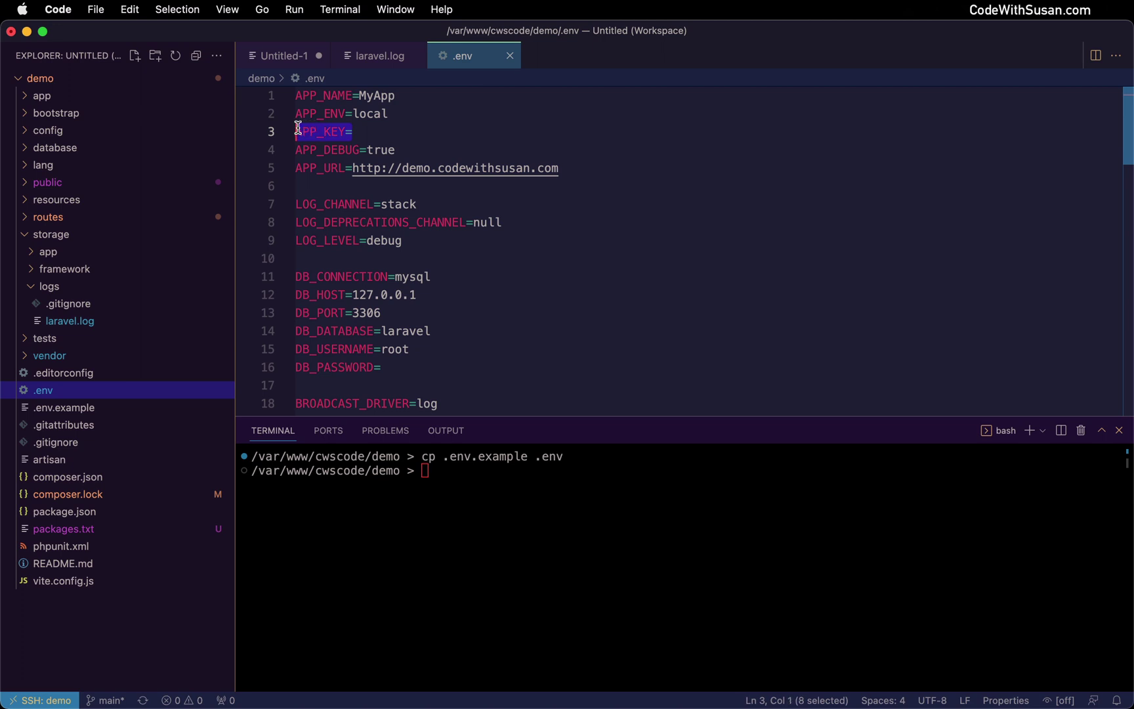
pyautogui.click(362, 129)
pyautogui.click(371, 61)
pyautogui.click(433, 94)
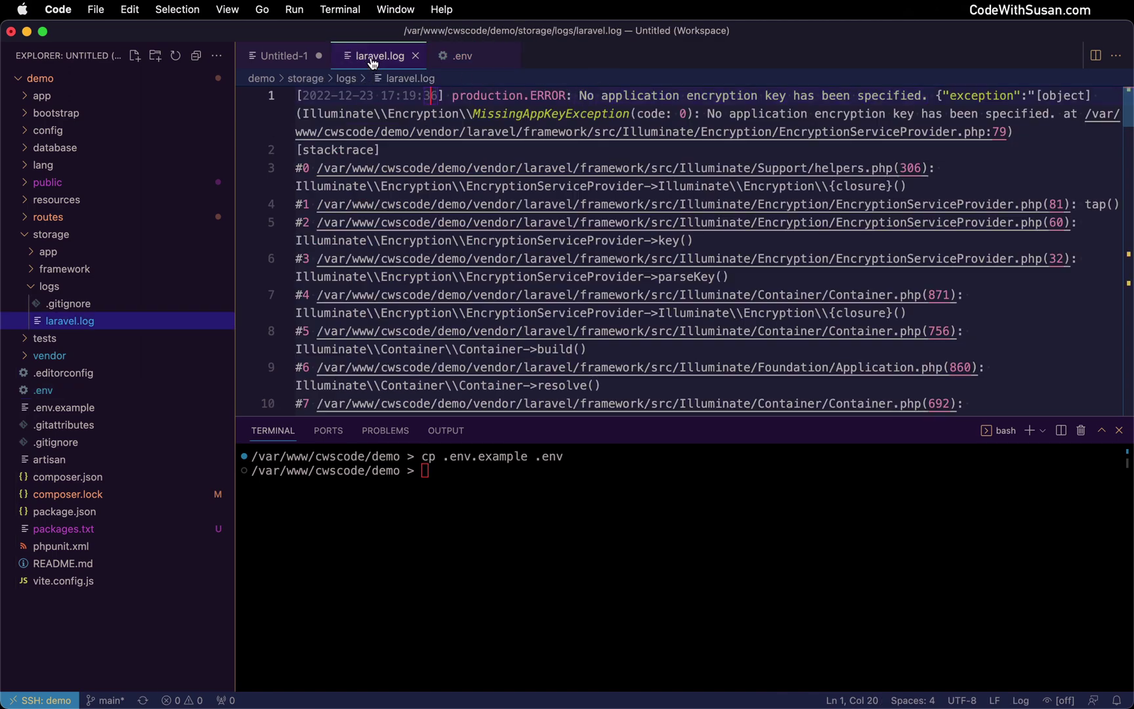
pyautogui.moveTo(579, 95); pyautogui.dragTo(794, 95)
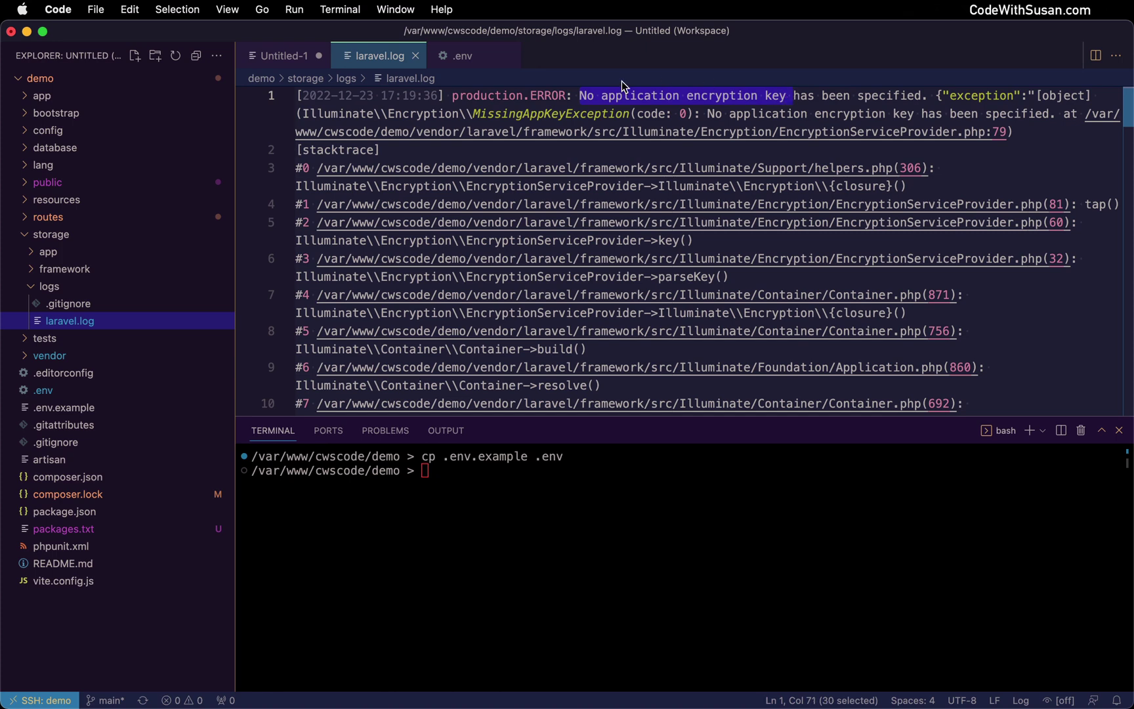
pyautogui.click(475, 59)
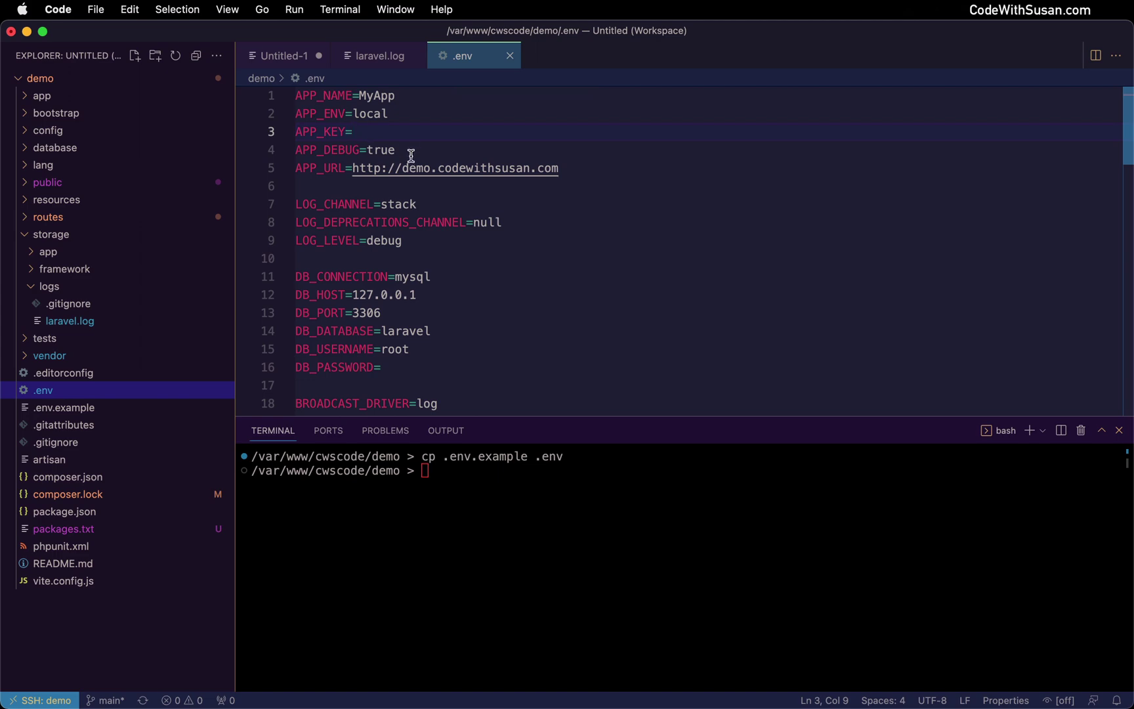
# Switch to Chrome, reload the demo site and examine the error heading on the Laravel error page
pyautogui.press('super+Tab')
pyautogui.press('super+r')
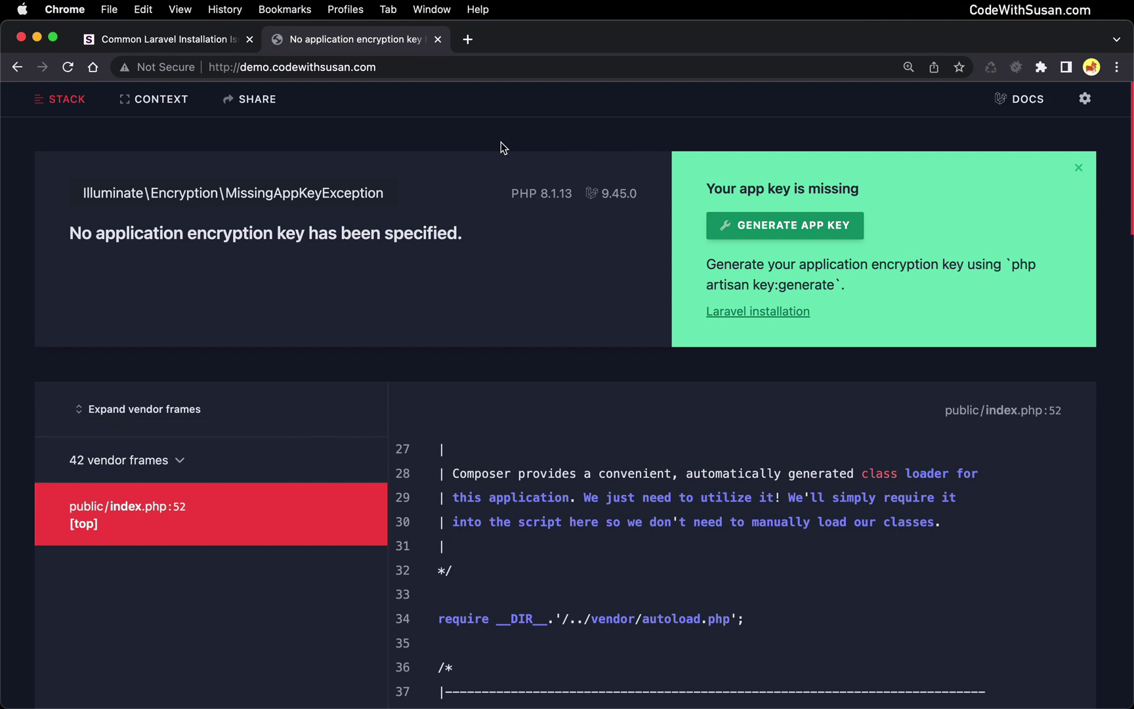
pyautogui.moveTo(501, 236); pyautogui.dragTo(46, 230)
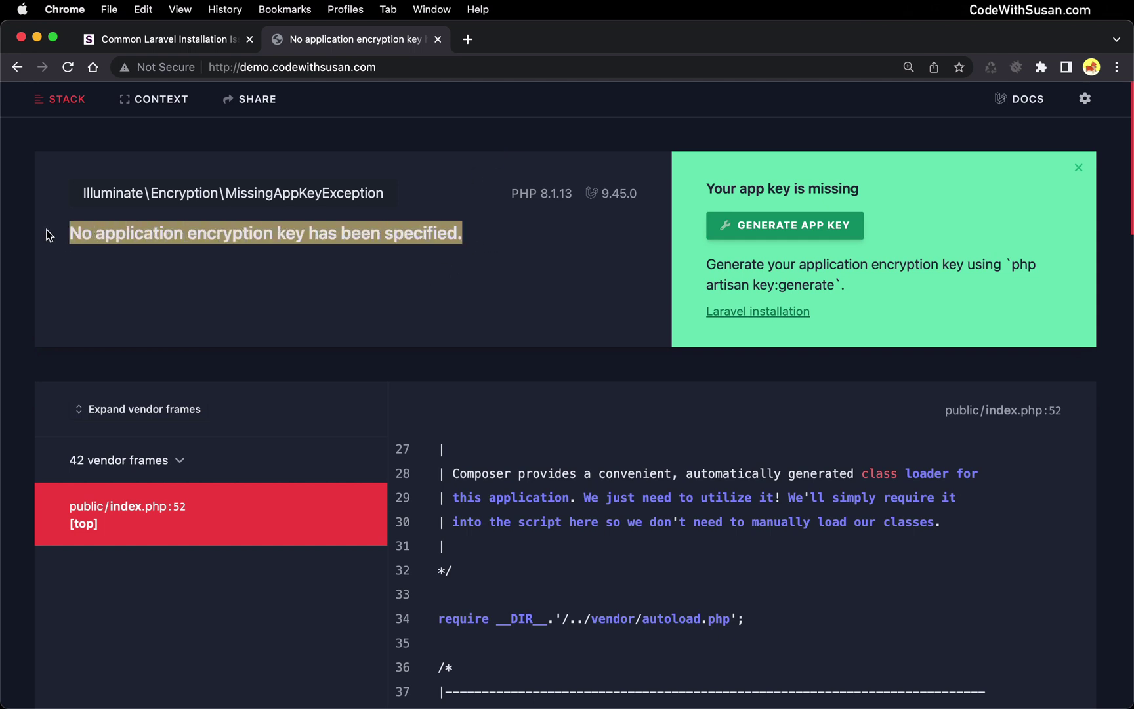
pyautogui.click(166, 266)
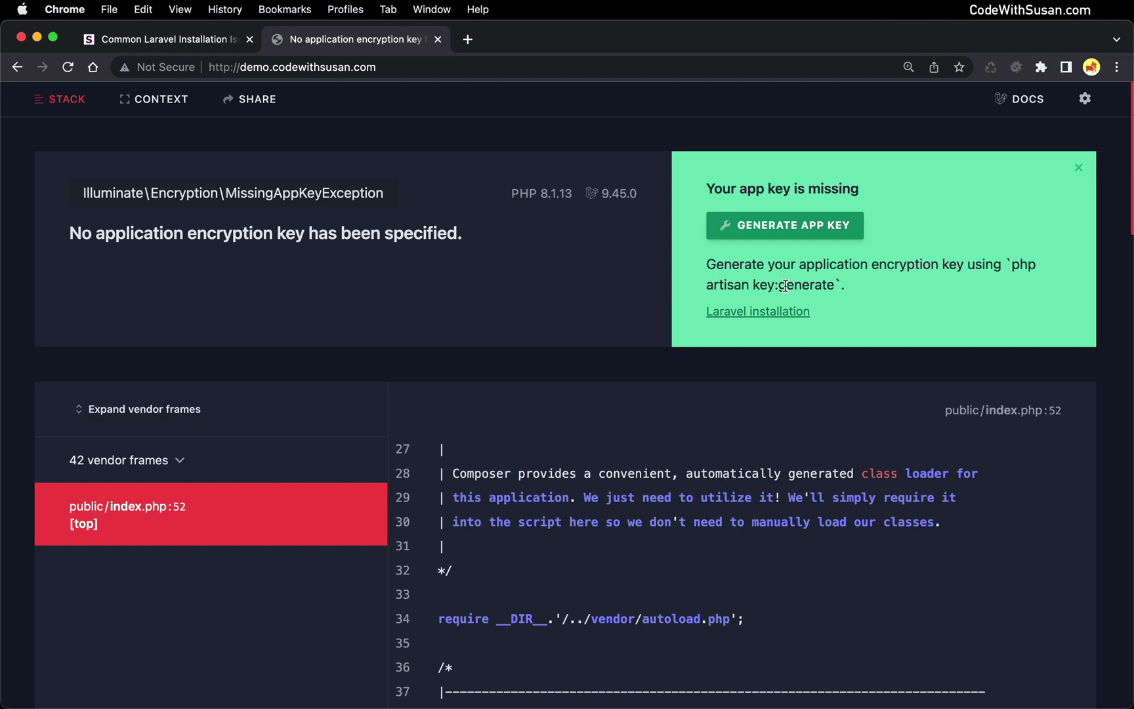
# Copy the suggested php artisan key:generate command from the error page and run it in the Visual Studio Code terminal
pyautogui.moveTo(1012, 265); pyautogui.dragTo(955, 284)
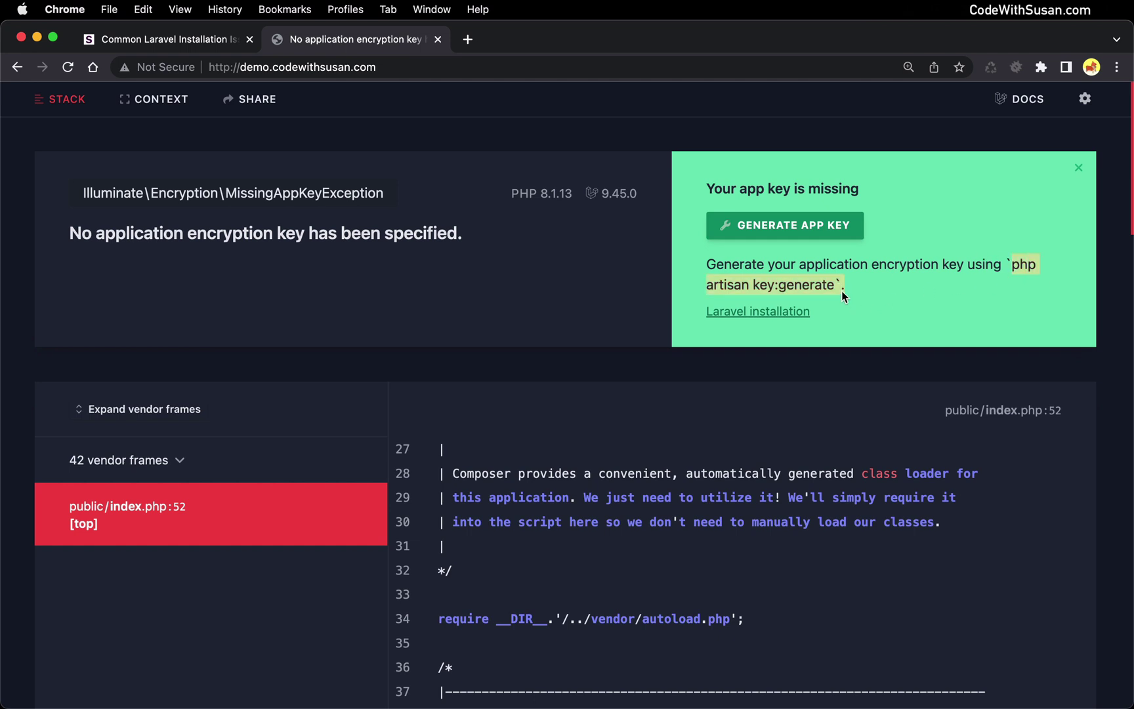
pyautogui.moveTo(841, 291); pyautogui.dragTo(835, 288)
pyautogui.press('super+c')
pyautogui.press('super+Tab')
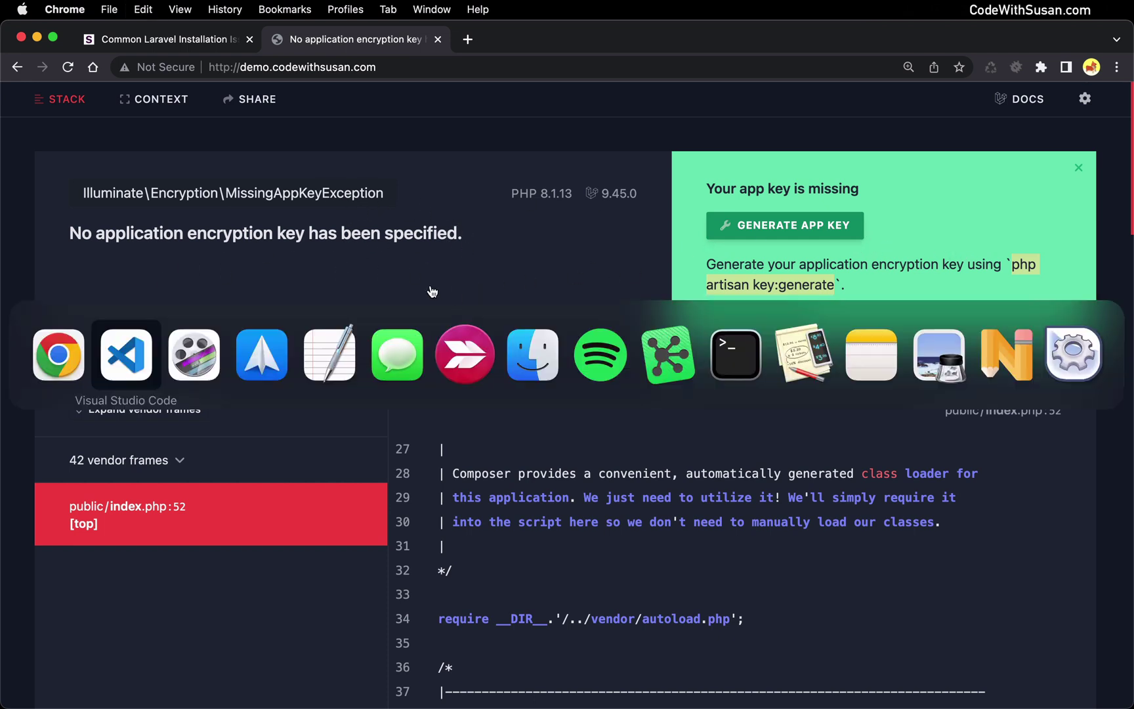
pyautogui.press('super+v')
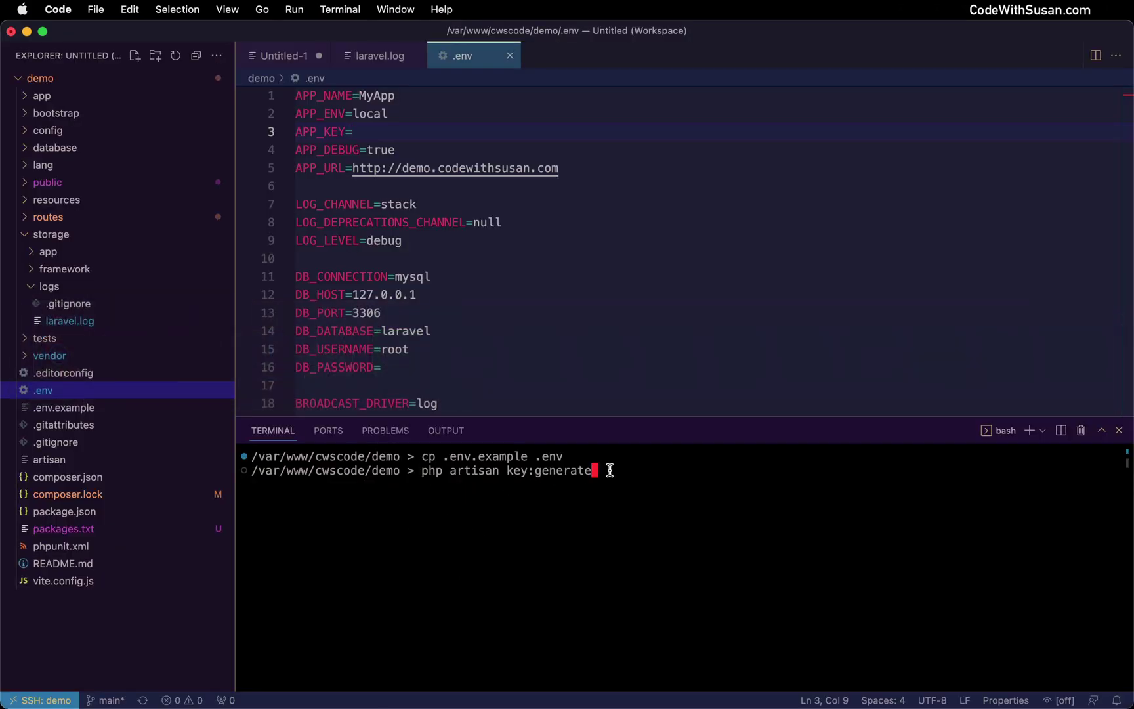
pyautogui.press('Return')
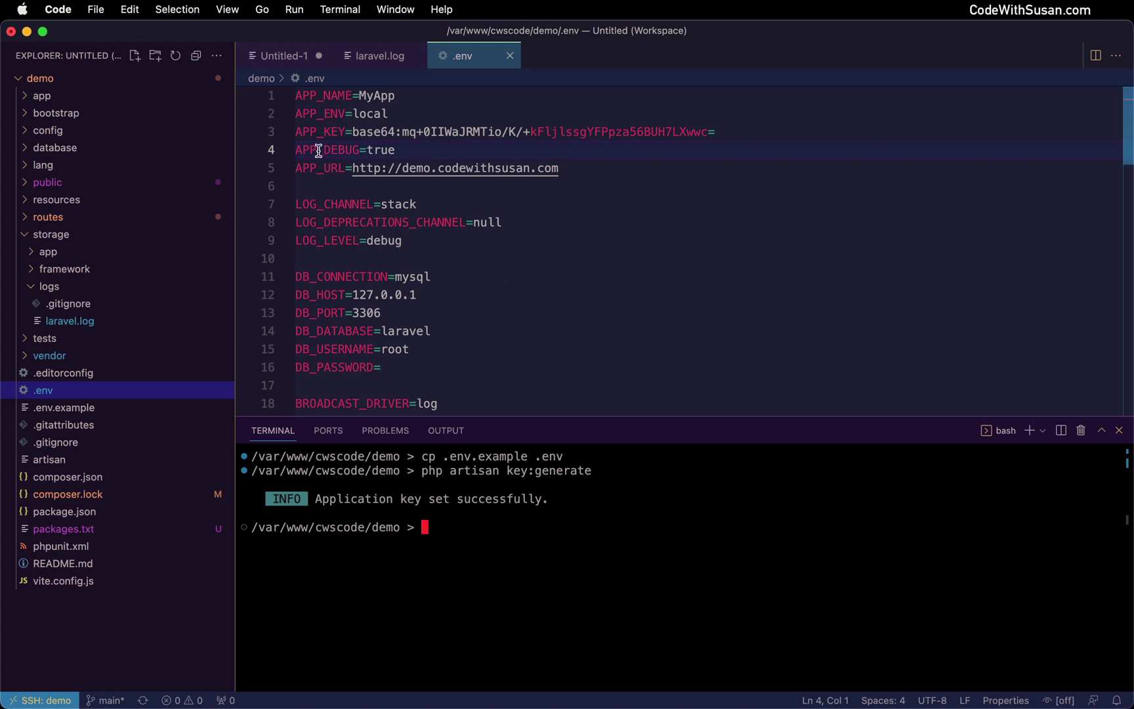
# Examine the generated APP_KEY value in .env, then switch to Chrome and reload the demo site
pyautogui.moveTo(350, 133); pyautogui.dragTo(742, 131)
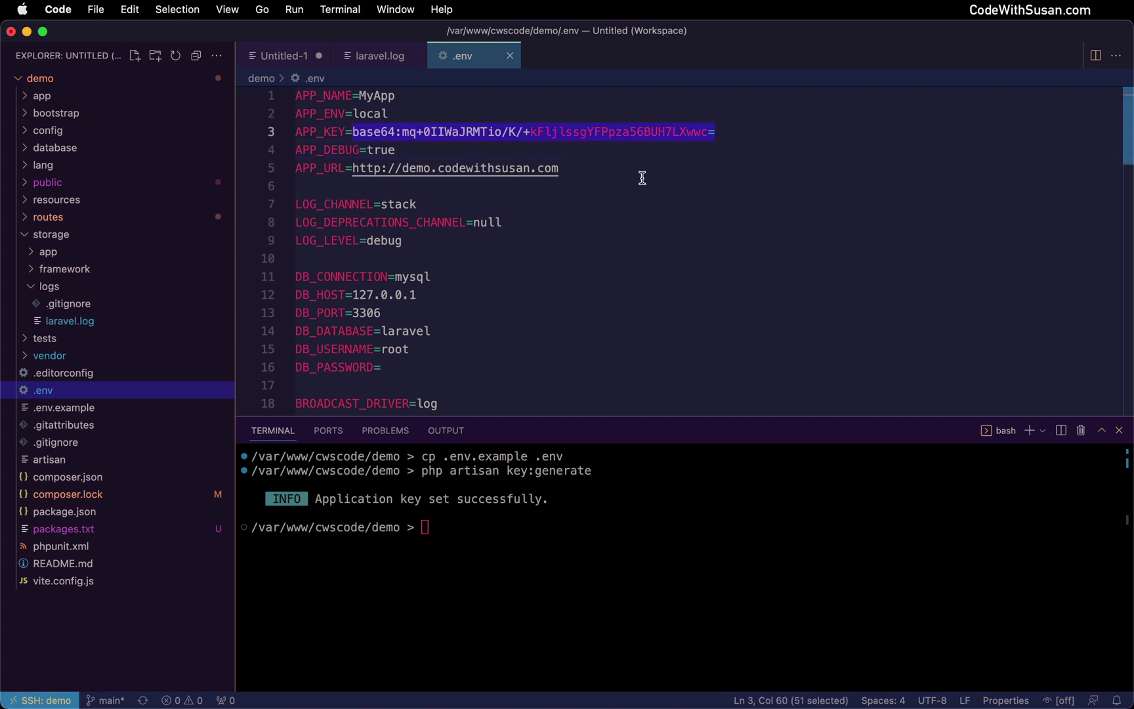
pyautogui.click(524, 143)
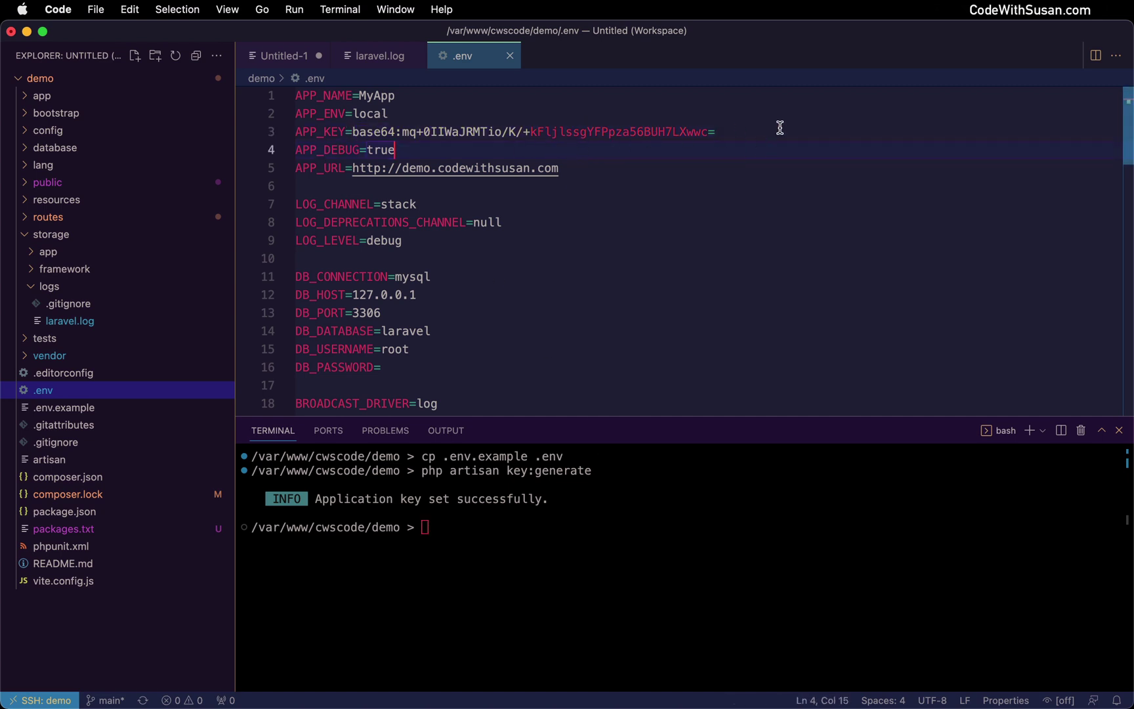
pyautogui.press('super+Tab')
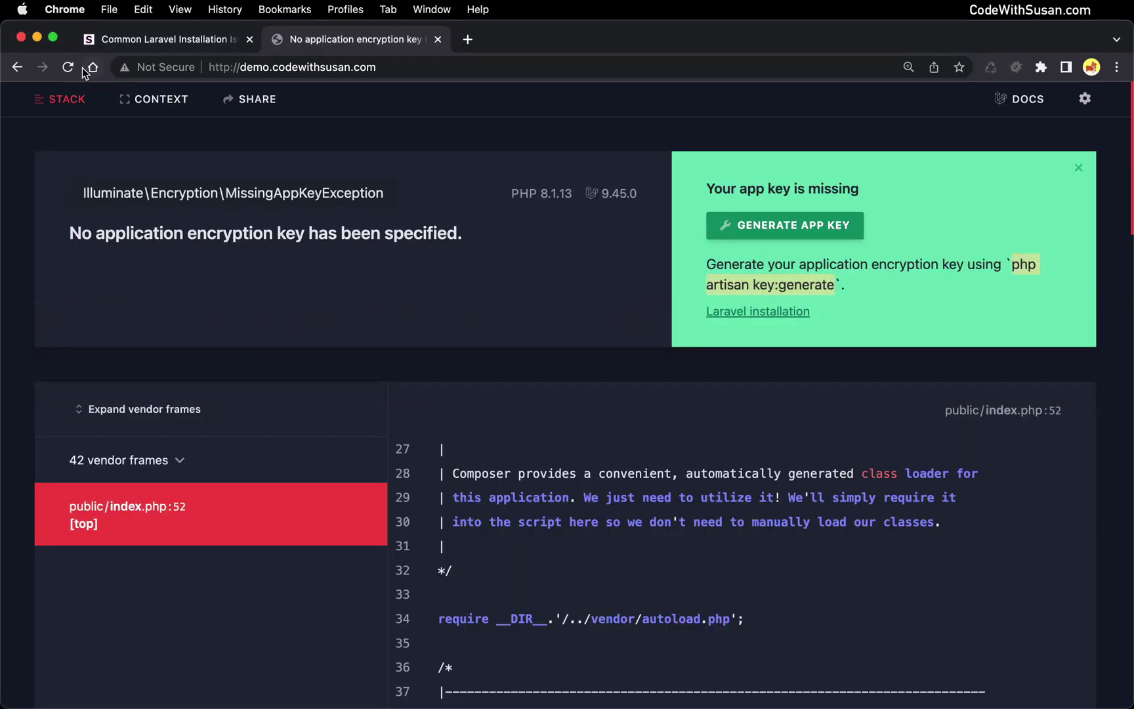
pyautogui.click(67, 67)
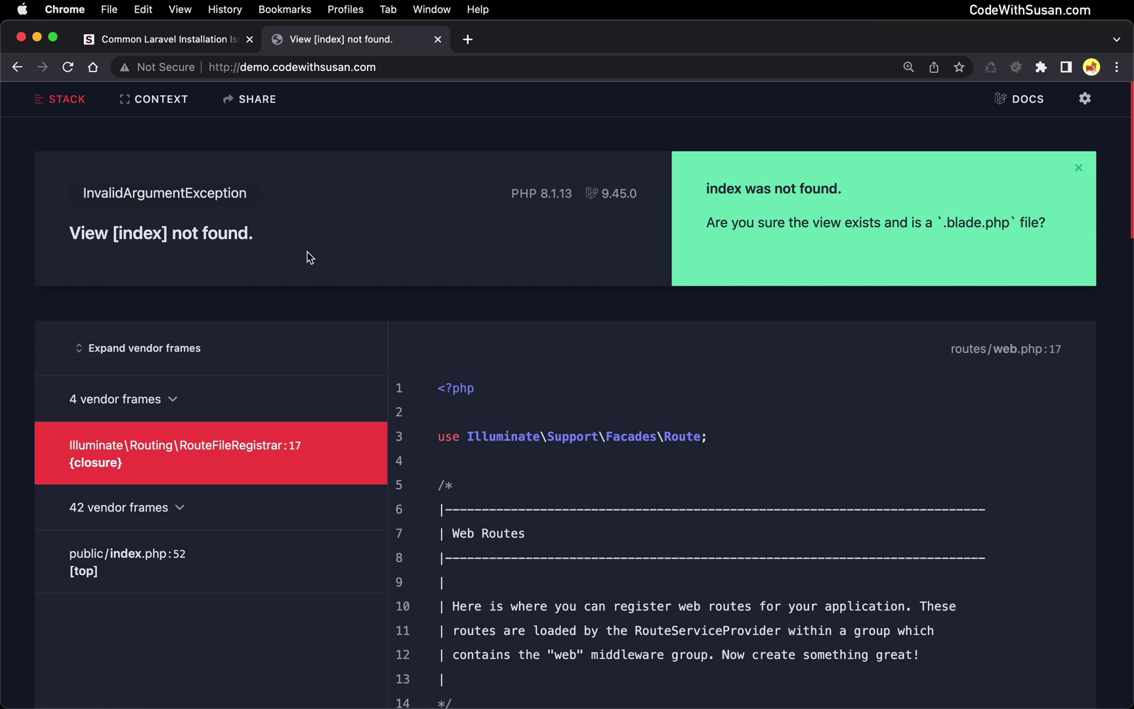
# In Visual Studio Code, make the root route in routes/web.php return the 'welcome' view, and reload the demo site in Chrome
pyautogui.press('super+Tab')
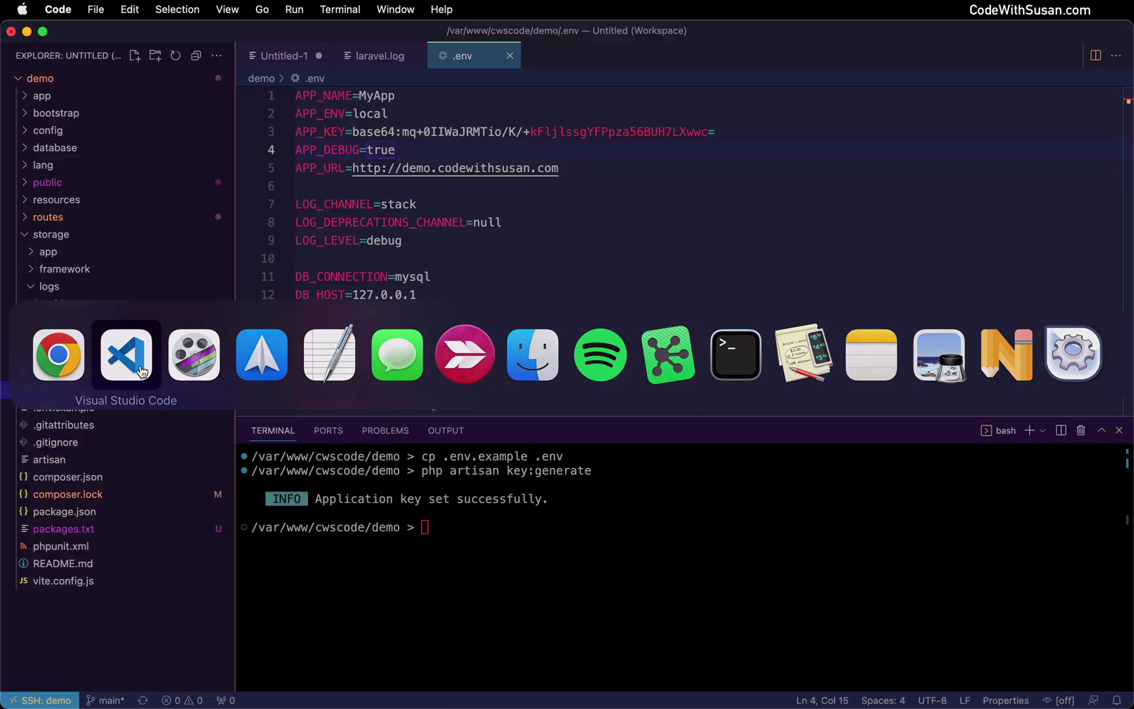
pyautogui.click(66, 222)
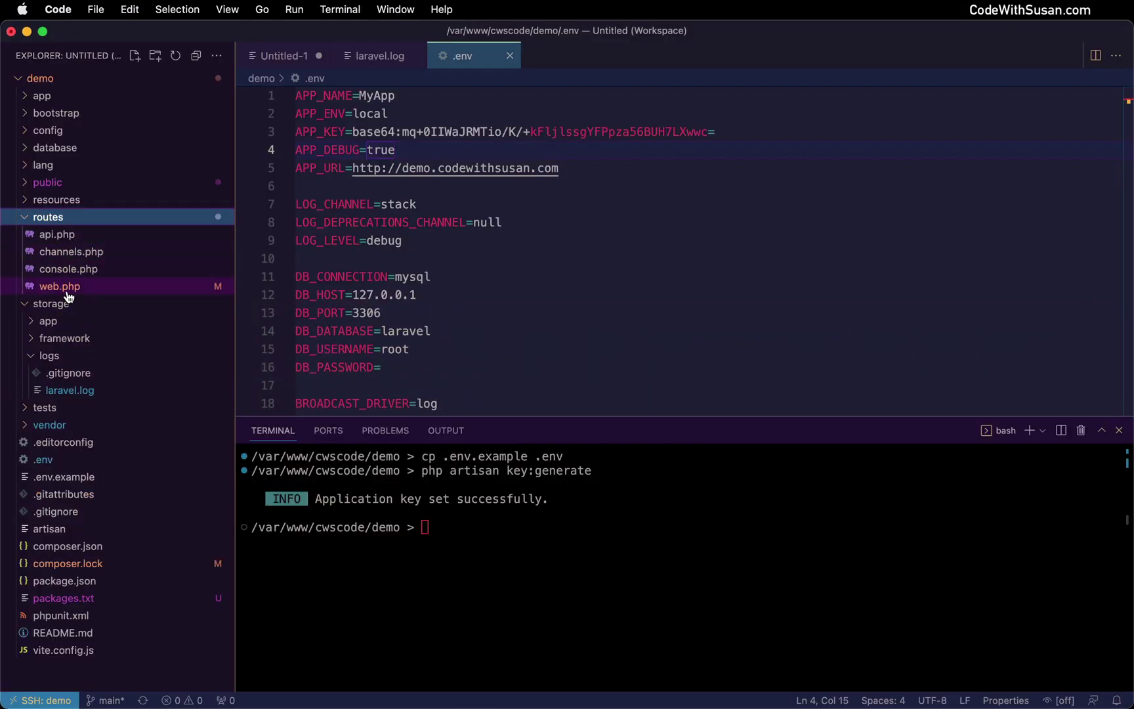
pyautogui.click(66, 288)
pyautogui.scroll(-5, 436, 329)
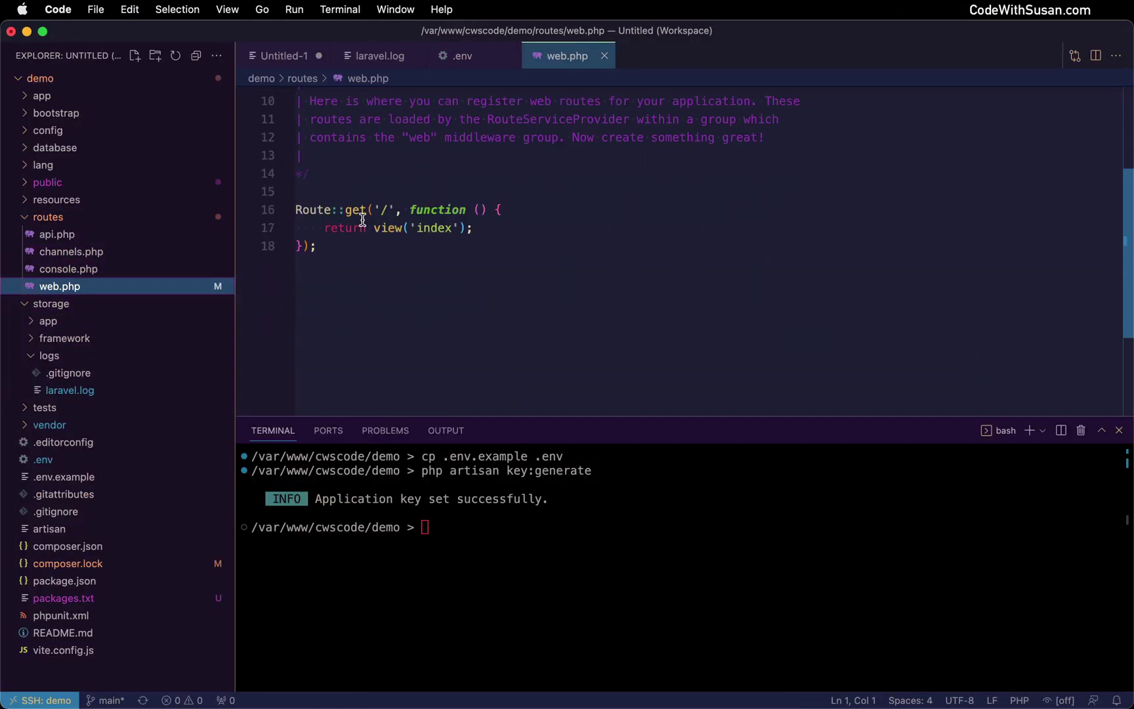
pyautogui.doubleClick(428, 228)
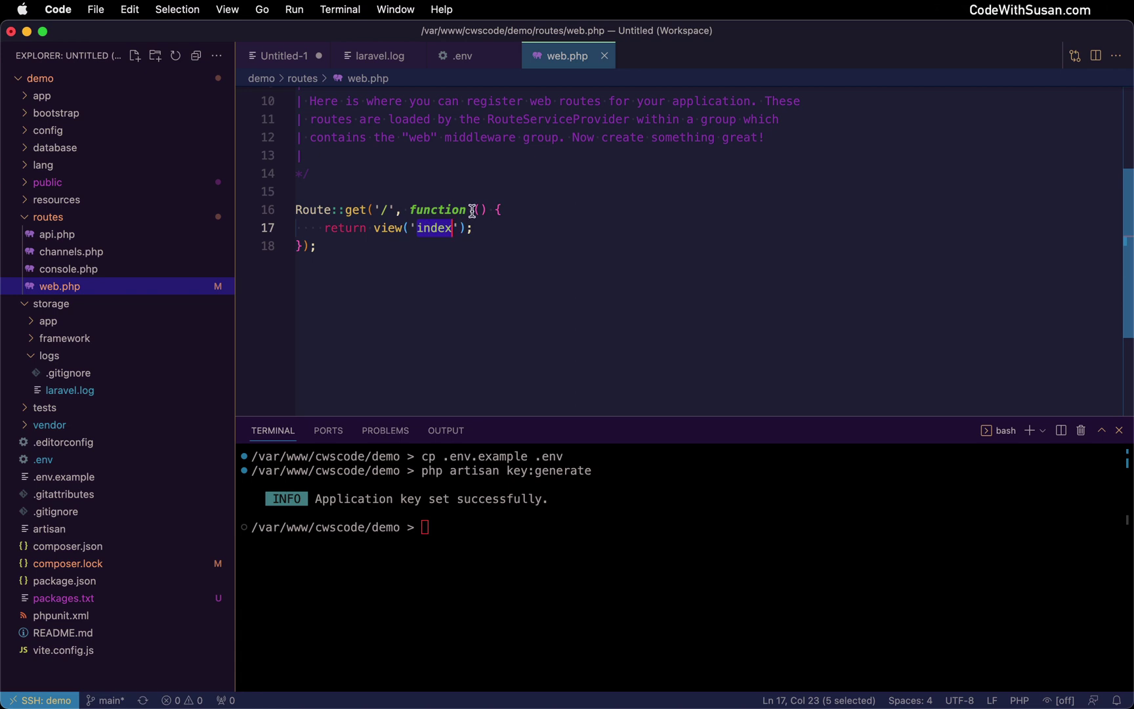
pyautogui.write('welcome')
pyautogui.click(401, 227)
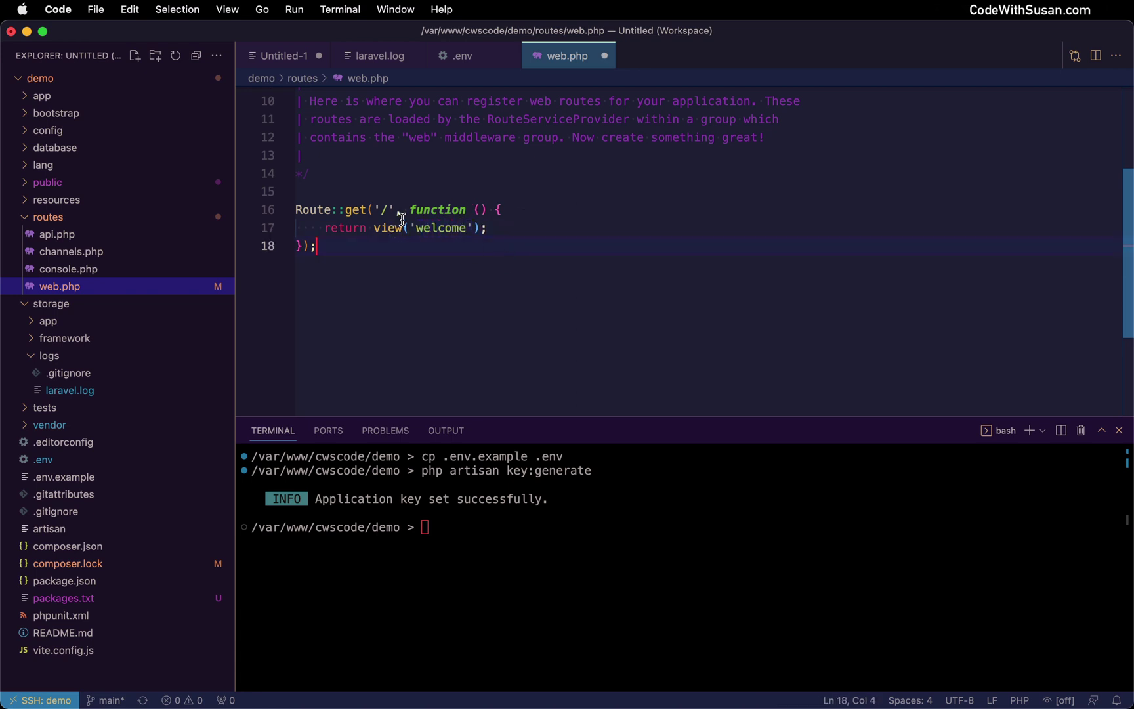
pyautogui.moveTo(416, 228); pyautogui.dragTo(466, 228)
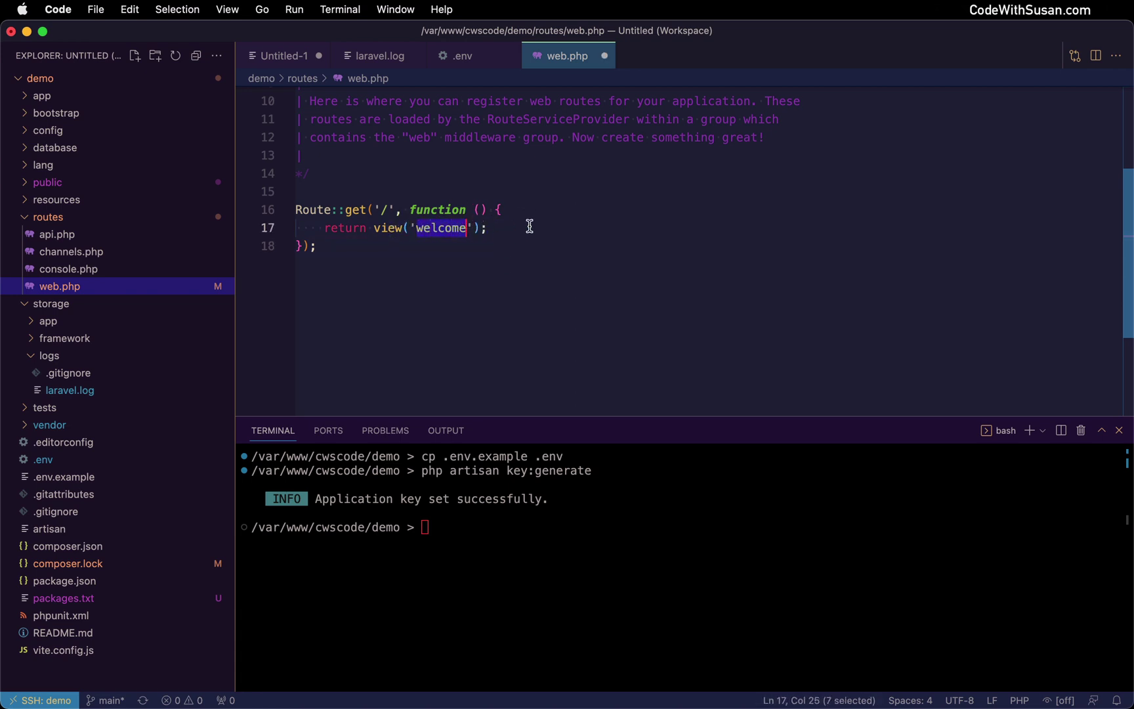
pyautogui.press('super+Tab')
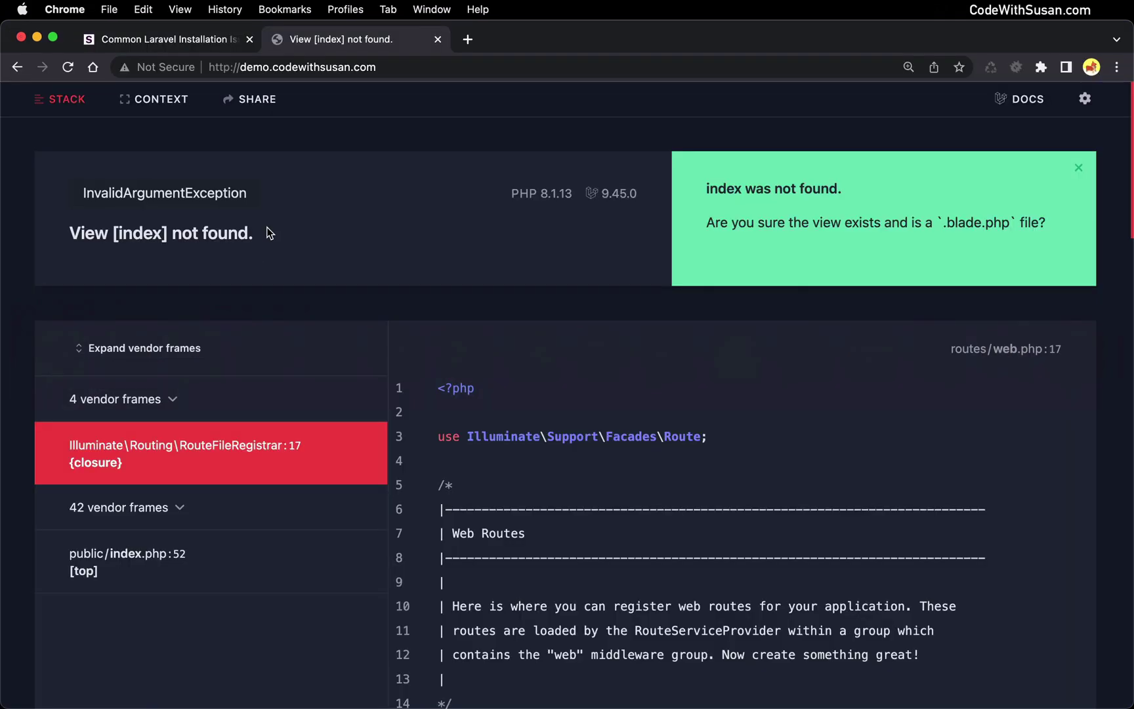
pyautogui.press('super+r')
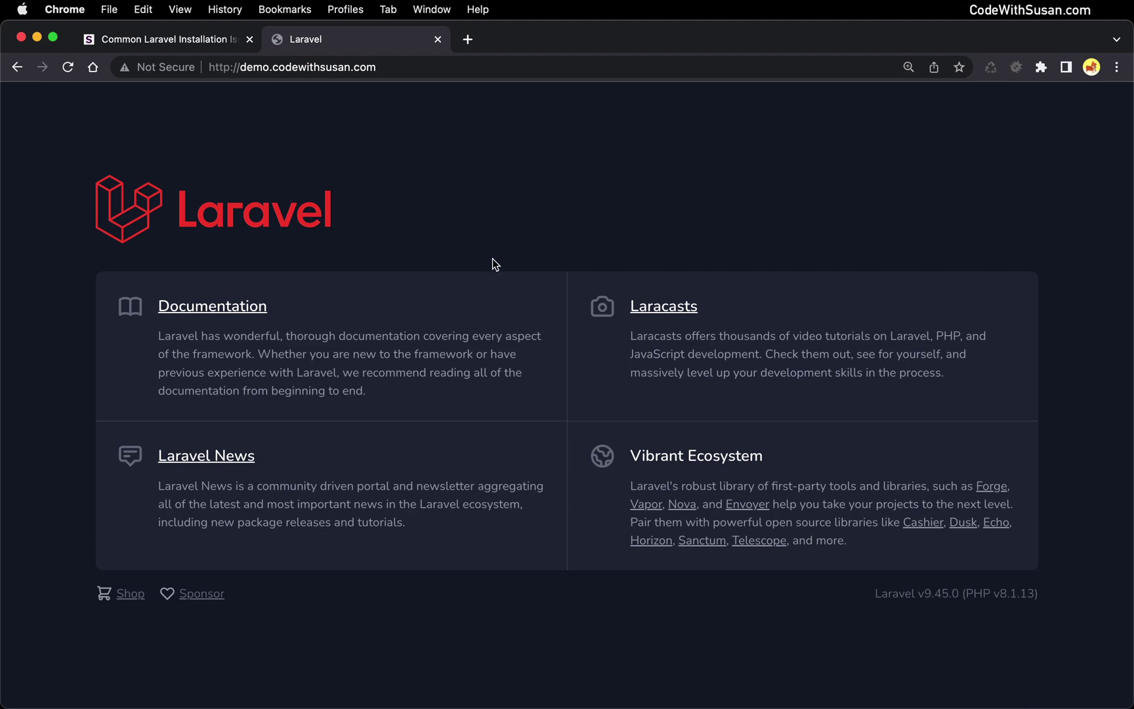
# Switch back to Visual Studio Code and review the APP_KEY line in .env
pyautogui.press('super+Tab')
pyautogui.press('Tab')
pyautogui.press('Tab')
pyautogui.press('super+shift+Tab')
pyautogui.press('super+shift+Tab')
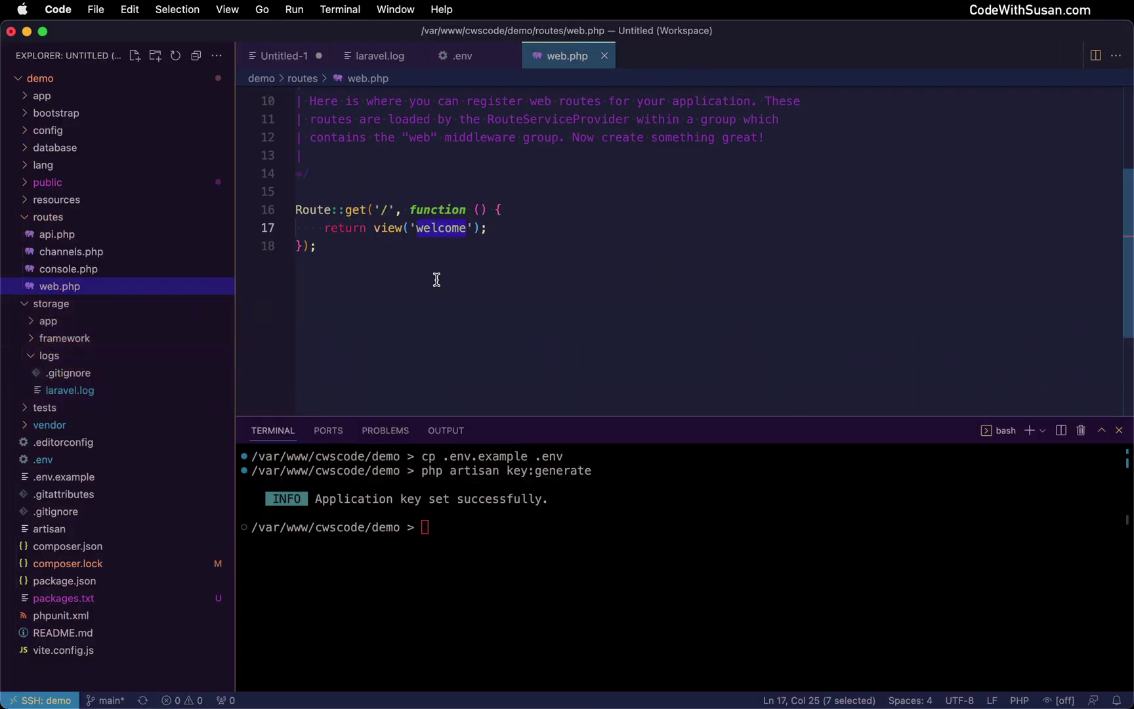
pyautogui.click(453, 58)
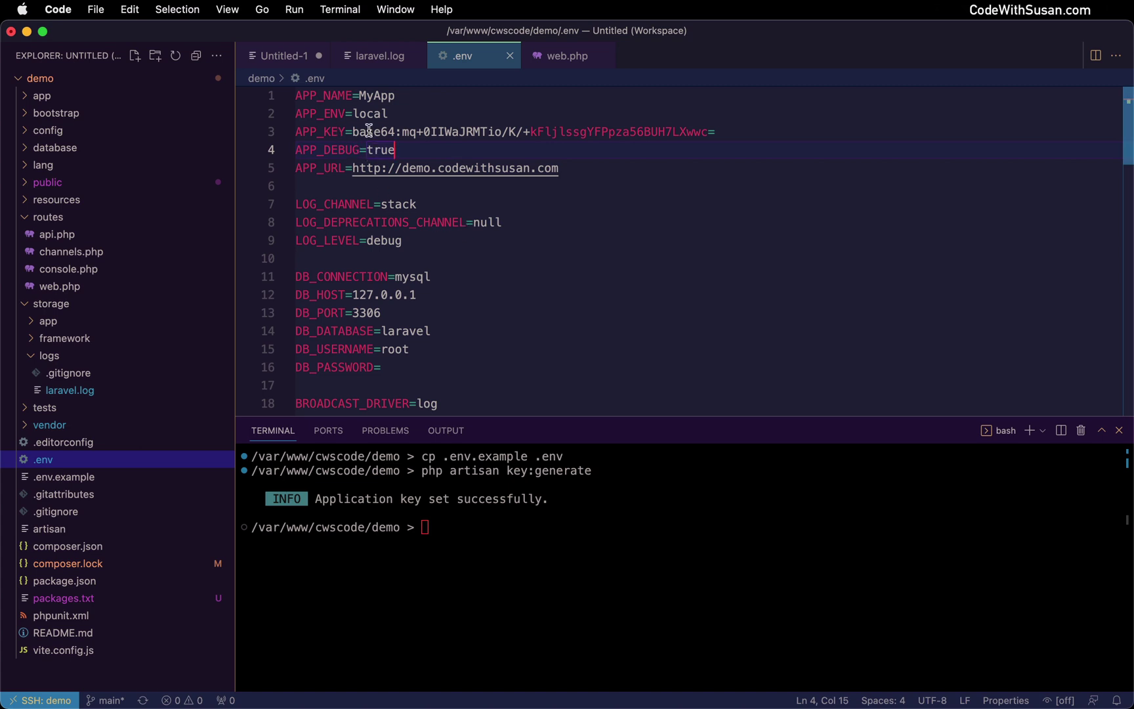
pyautogui.moveTo(353, 130); pyautogui.dragTo(724, 122)
pyautogui.click(725, 126)
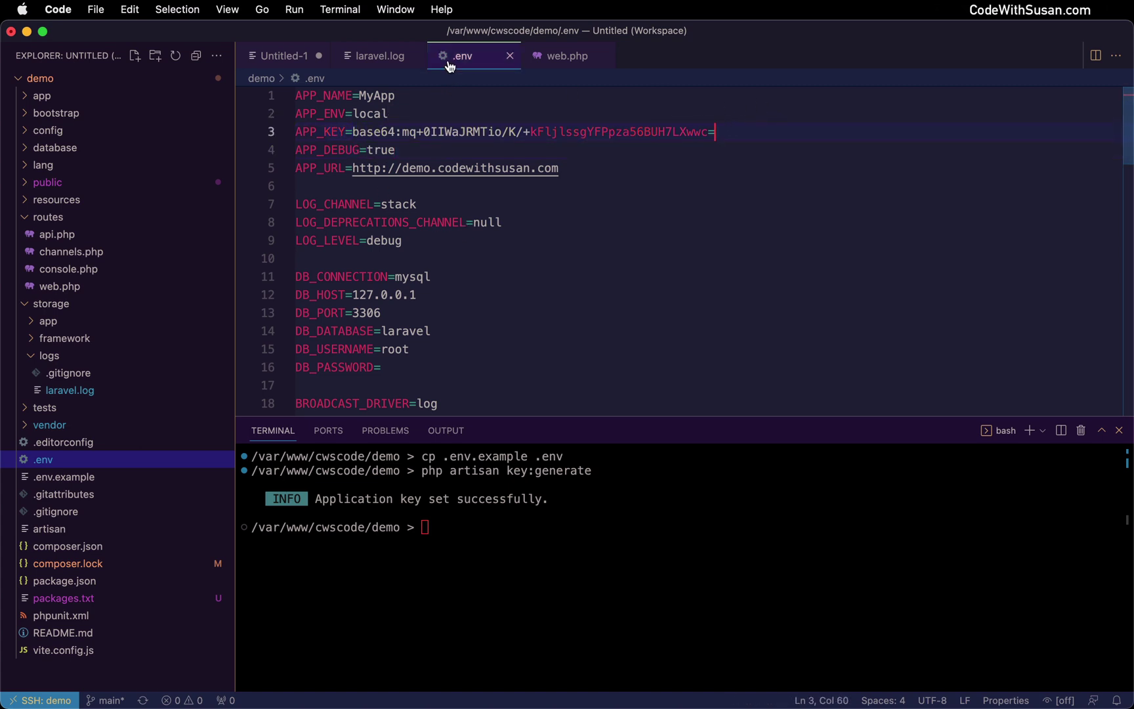
pyautogui.click(482, 245)
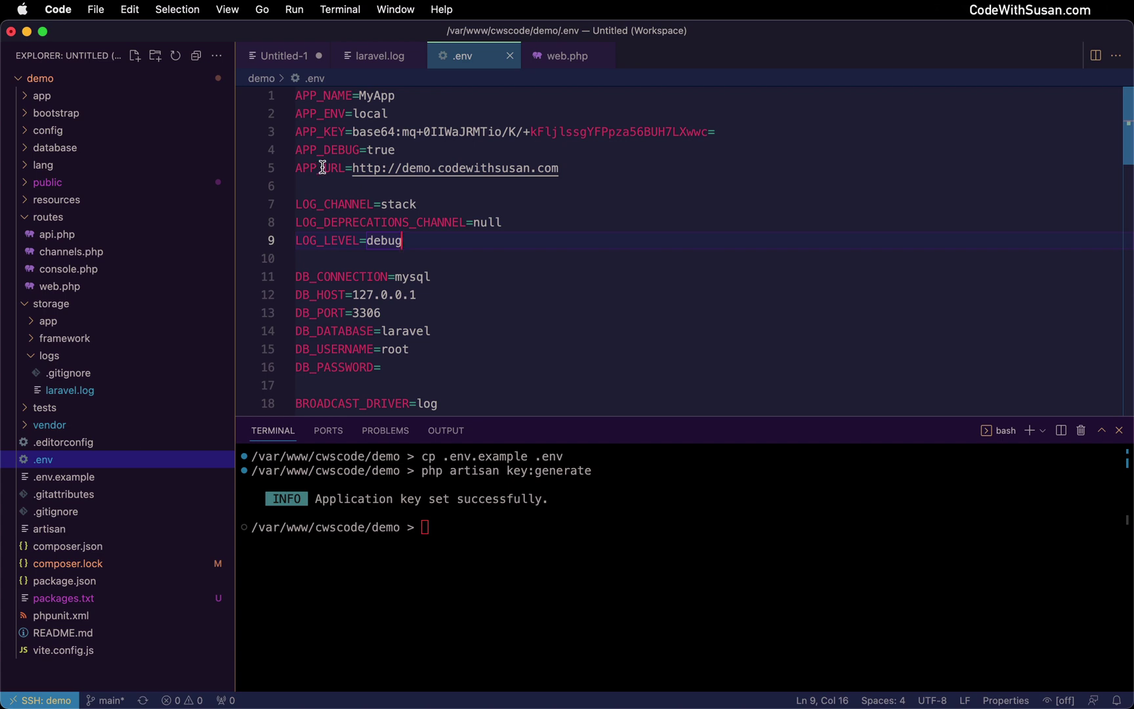
# Set APP_NAME in .env to My App without quotation marks and save the file
pyautogui.click(374, 96)
pyautogui.click(358, 95)
pyautogui.write('"My')
pyautogui.click(409, 95)
pyautogui.write('"')
pyautogui.press('BackSpace')
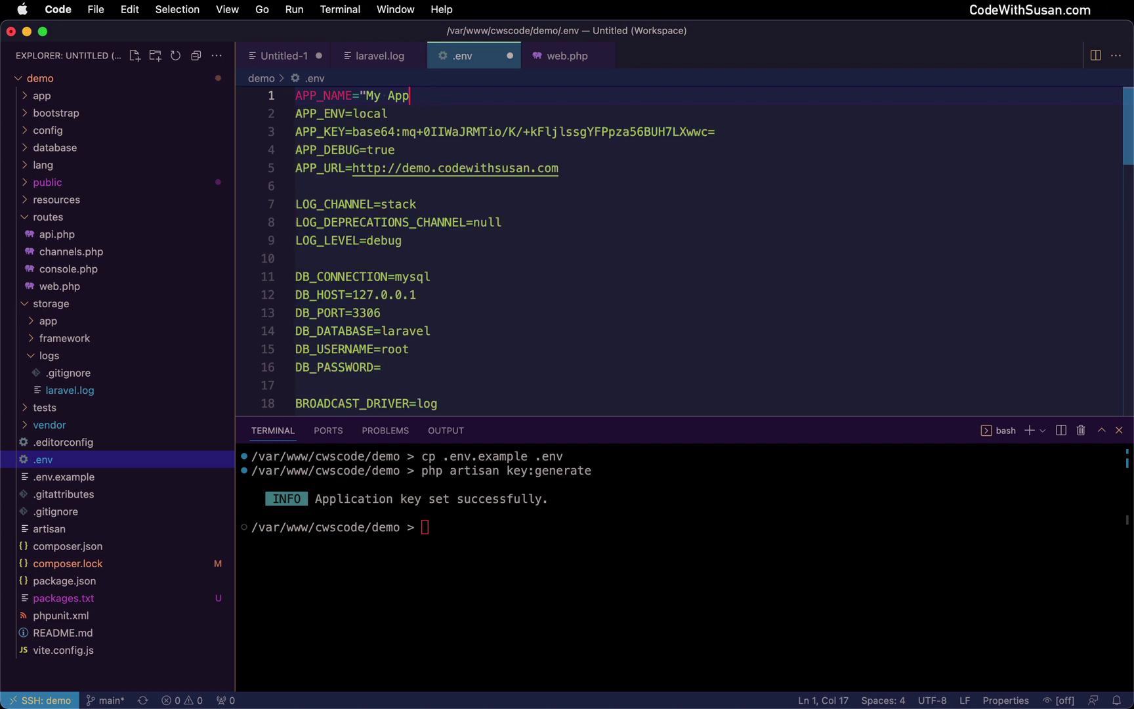
pyautogui.click(360, 97)
pyautogui.press('BackSpace')
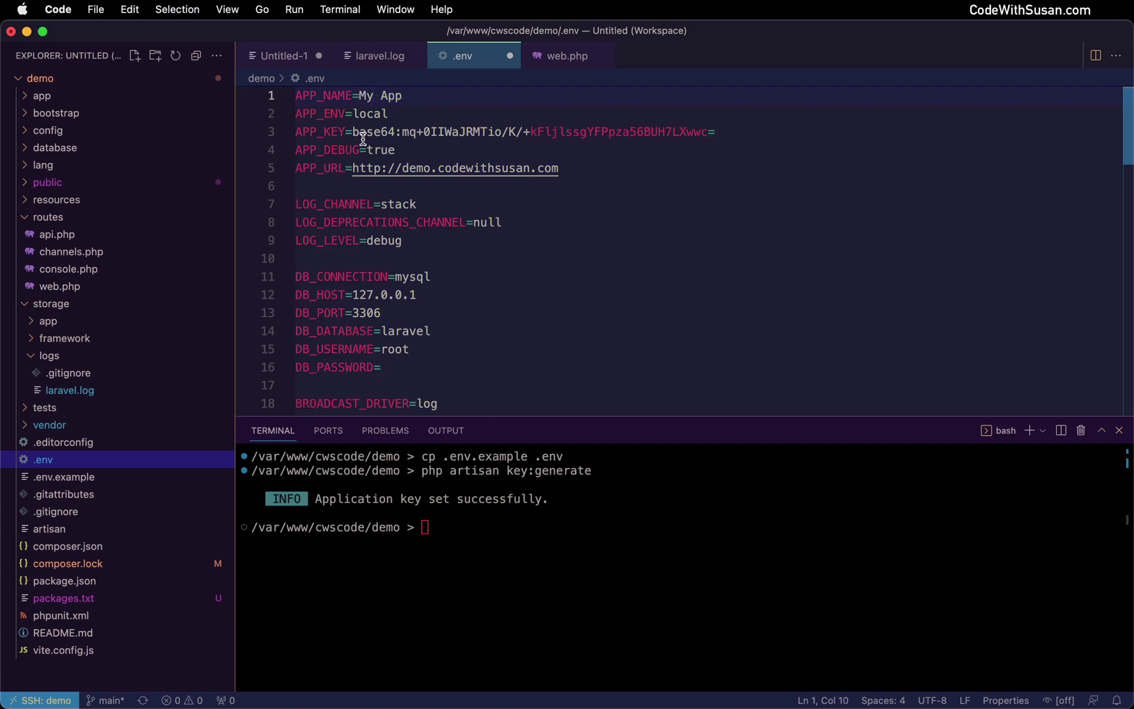
pyautogui.press('super+s')
# Reload the demo site in Chrome, then check the entries in laravel.log in Visual Studio Code
pyautogui.press('super+Tab')
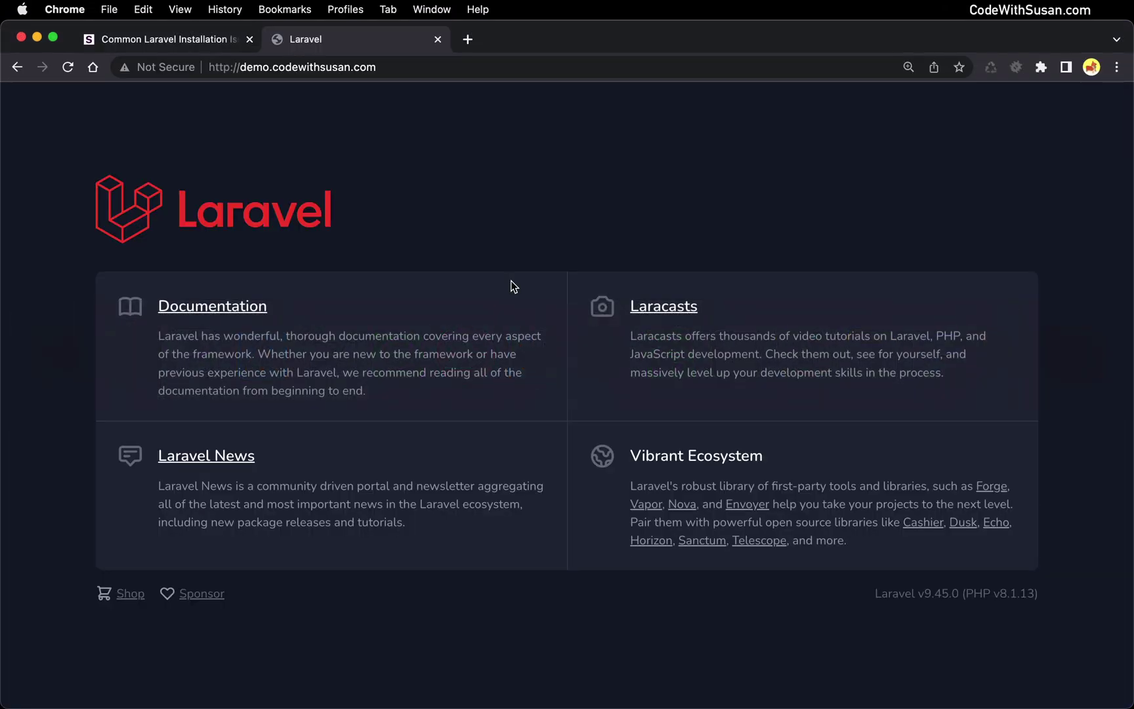
pyautogui.press('super+r')
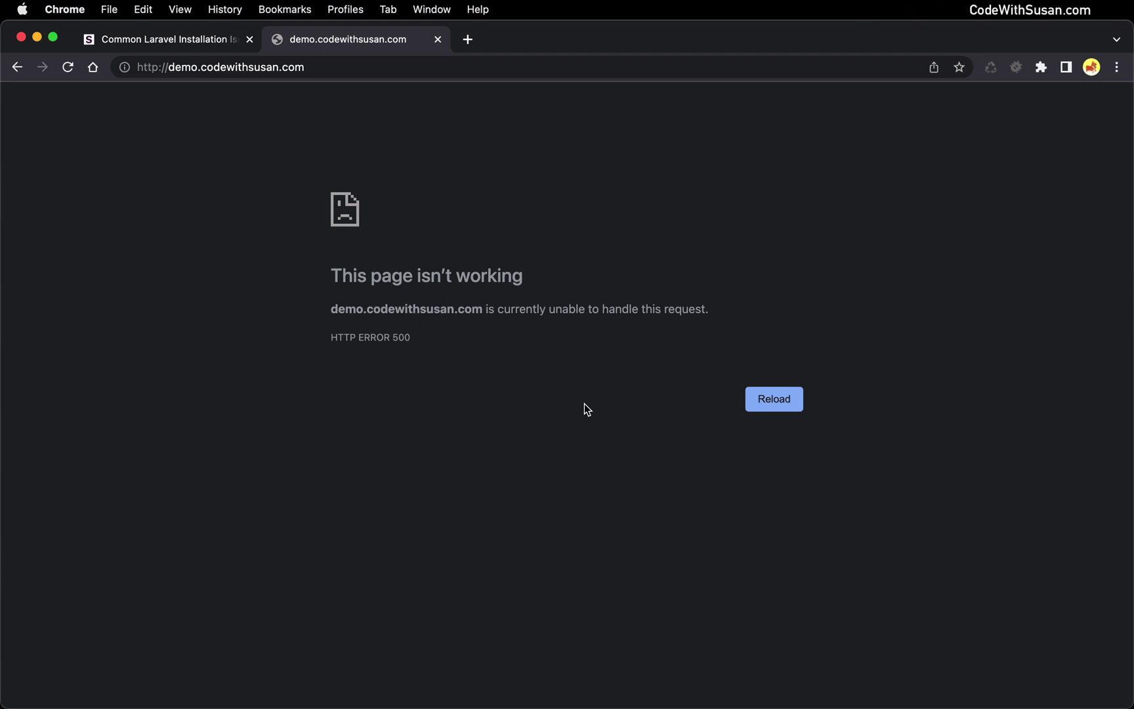
pyautogui.press('super+Tab')
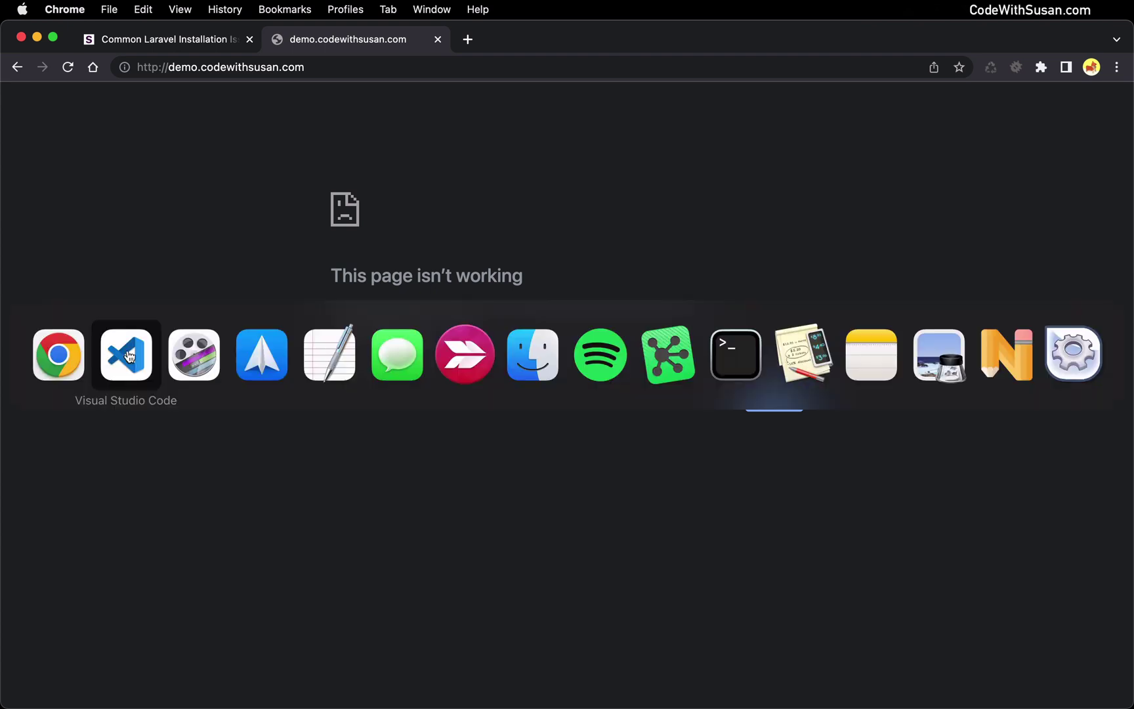
pyautogui.click(378, 56)
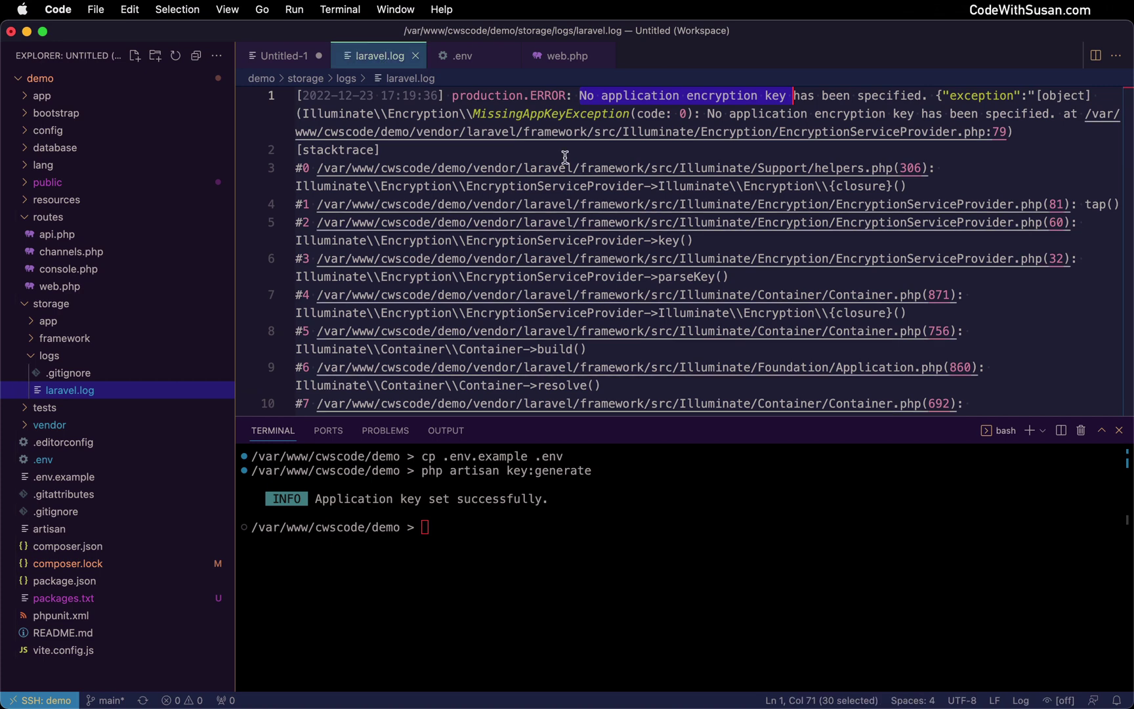
pyautogui.click(663, 118)
pyautogui.click(576, 186)
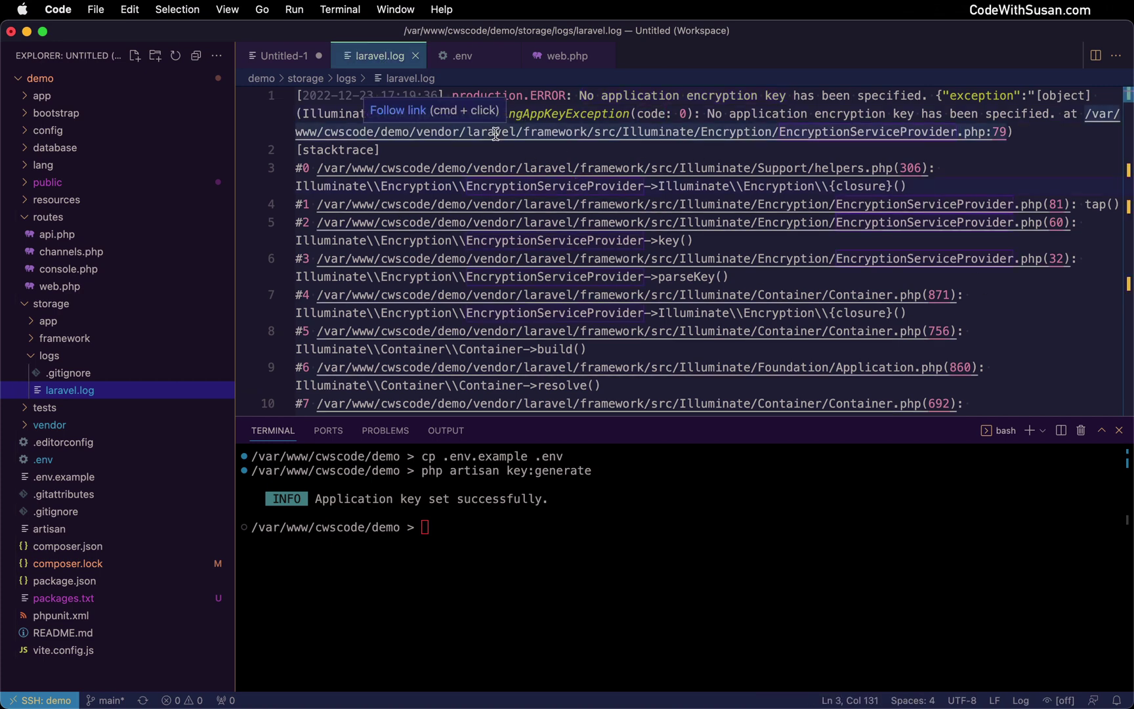
# Empty laravel.log, then visit the demo site in Chrome and recheck the log in Visual Studio Code
pyautogui.click(756, 95)
pyautogui.press('super+a')
pyautogui.press('BackSpace')
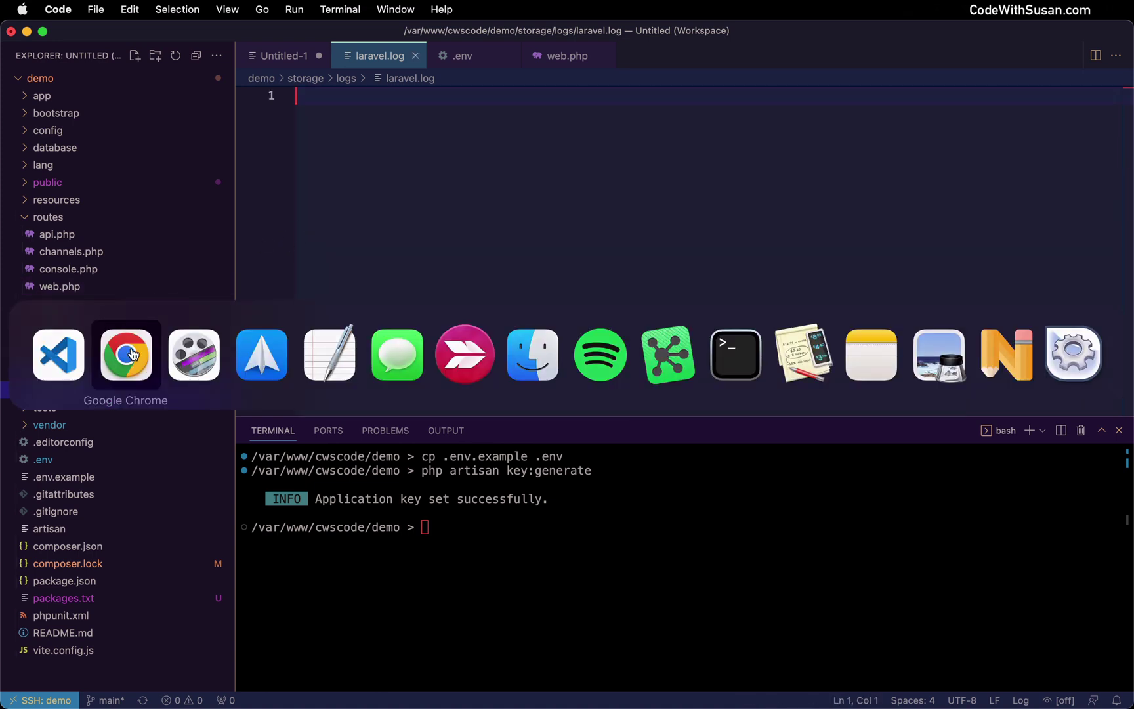
pyautogui.click(129, 354)
pyautogui.press('super+Tab')
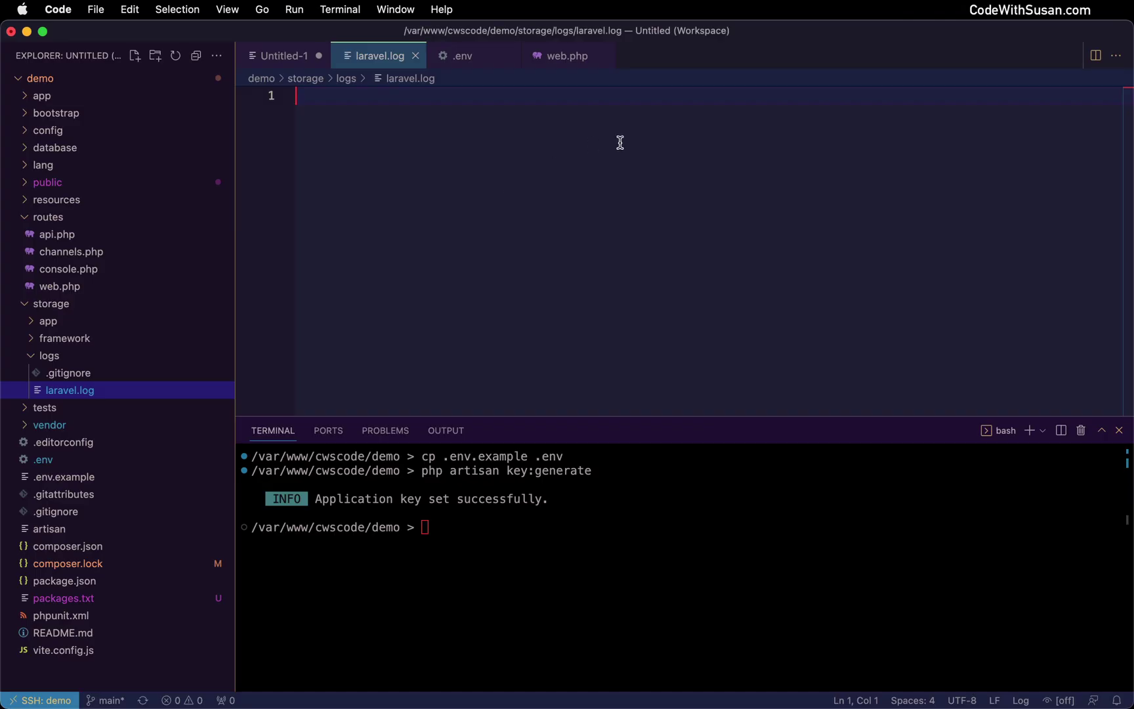
# Examine the APP_NAME value and the rest of the settings in .env
pyautogui.click(464, 56)
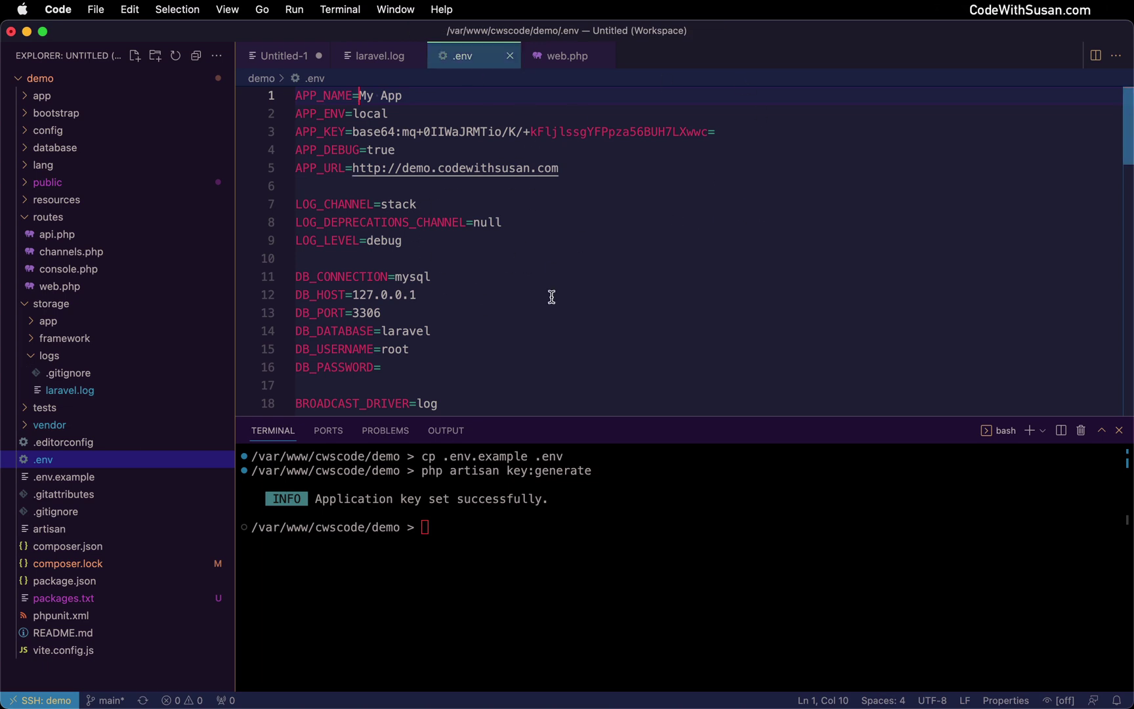
pyautogui.moveTo(359, 96); pyautogui.dragTo(420, 99)
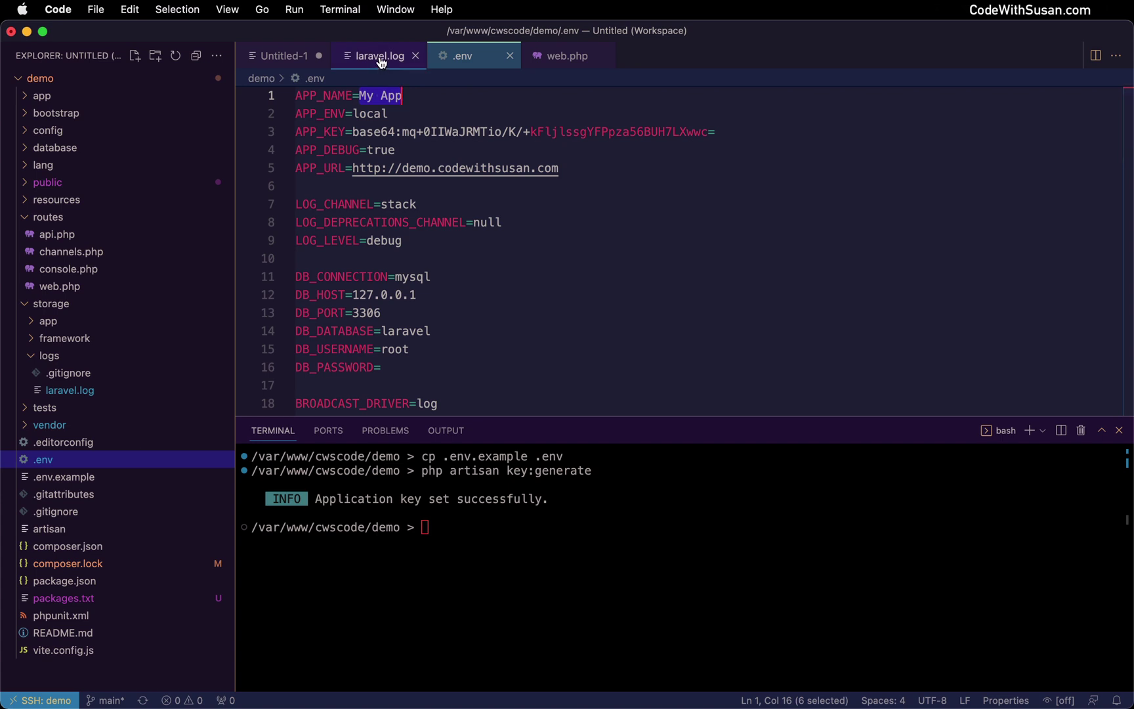
pyautogui.click(411, 100)
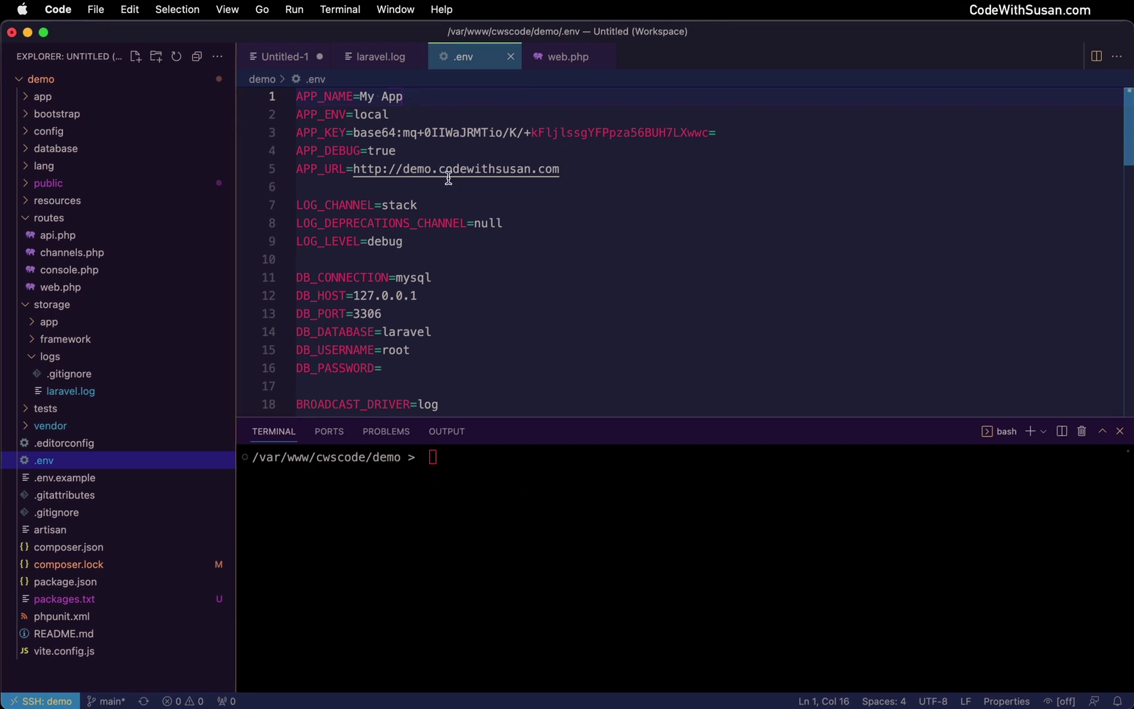
pyautogui.scroll(-1, 452, 260)
pyautogui.scroll(1, 451, 260)
pyautogui.scroll(-4, 451, 260)
pyautogui.scroll(-2, 452, 260)
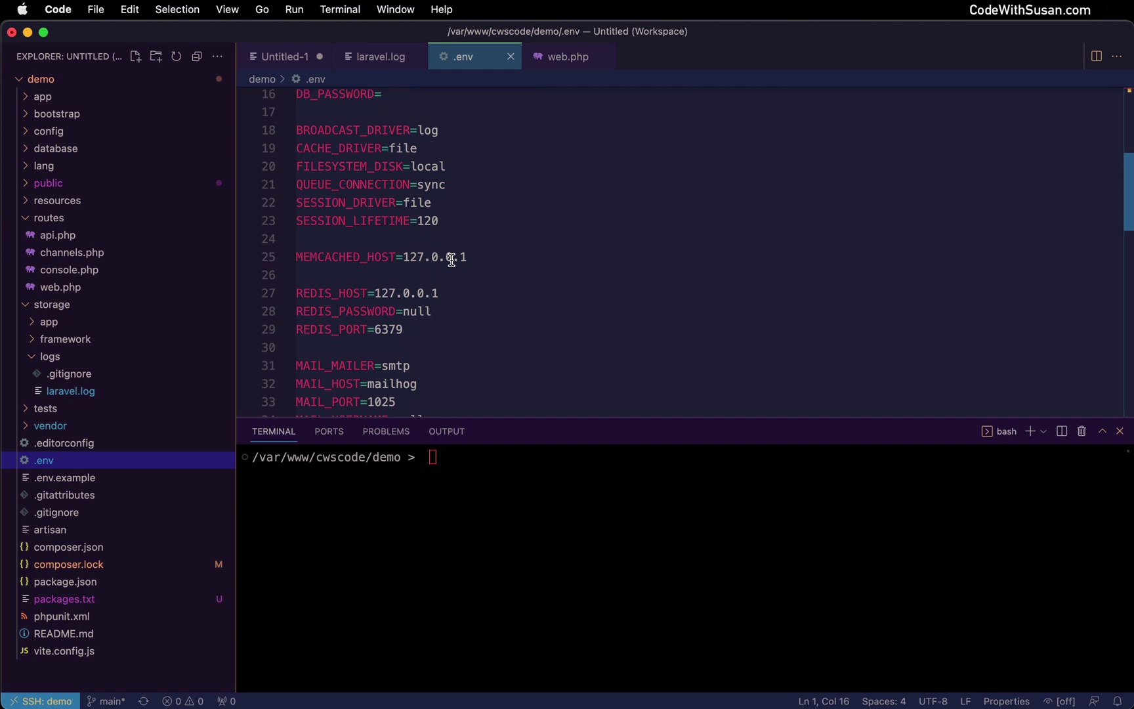
pyautogui.scroll(6, 452, 260)
# Run php artisan in the terminal and examine its output about the environment file
pyautogui.click(505, 451)
pyautogui.write('php artisan')
pyautogui.press('Return')
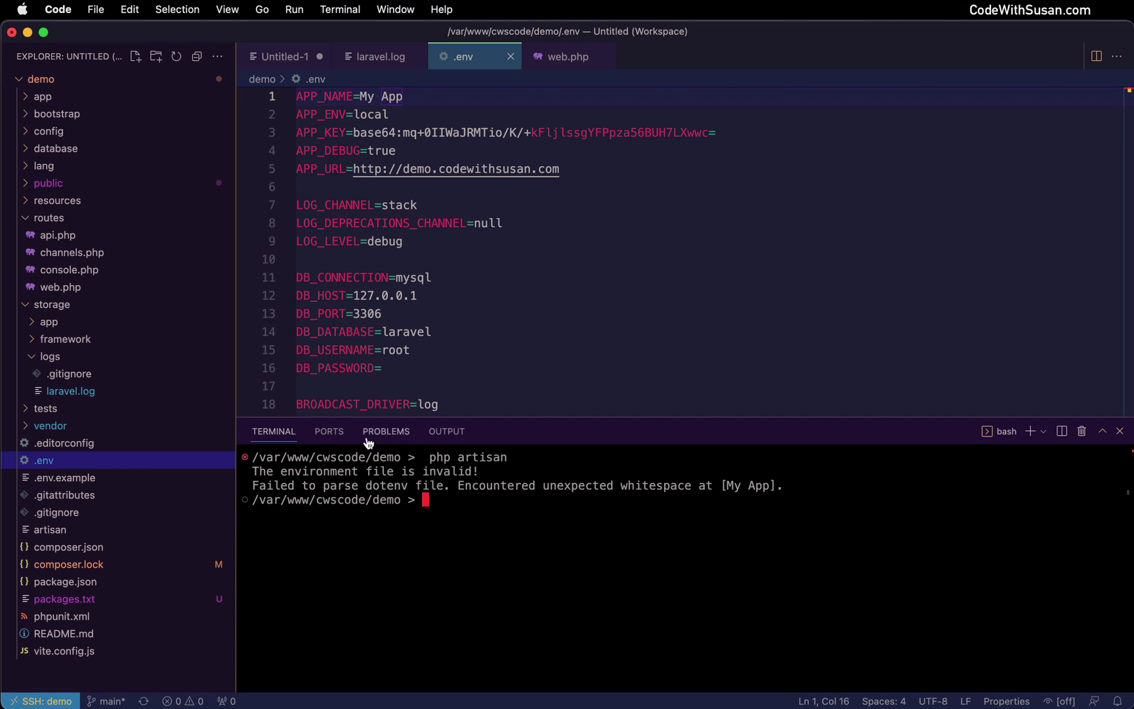
pyautogui.moveTo(458, 486); pyautogui.dragTo(780, 483)
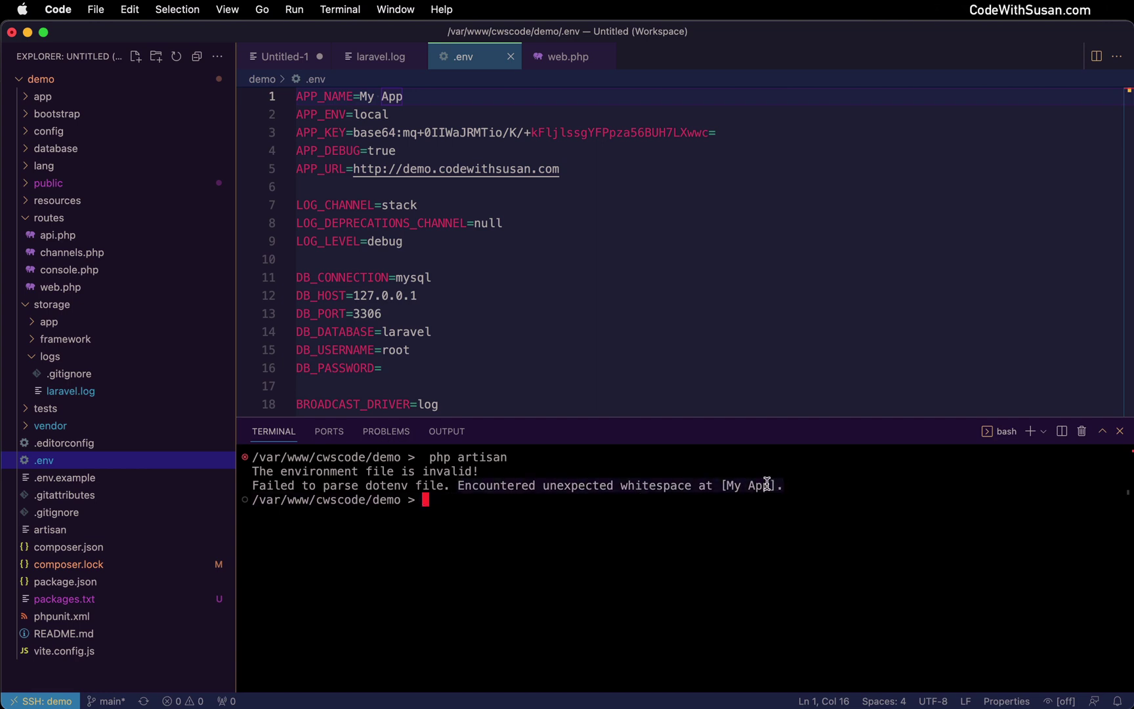
pyautogui.click(514, 508)
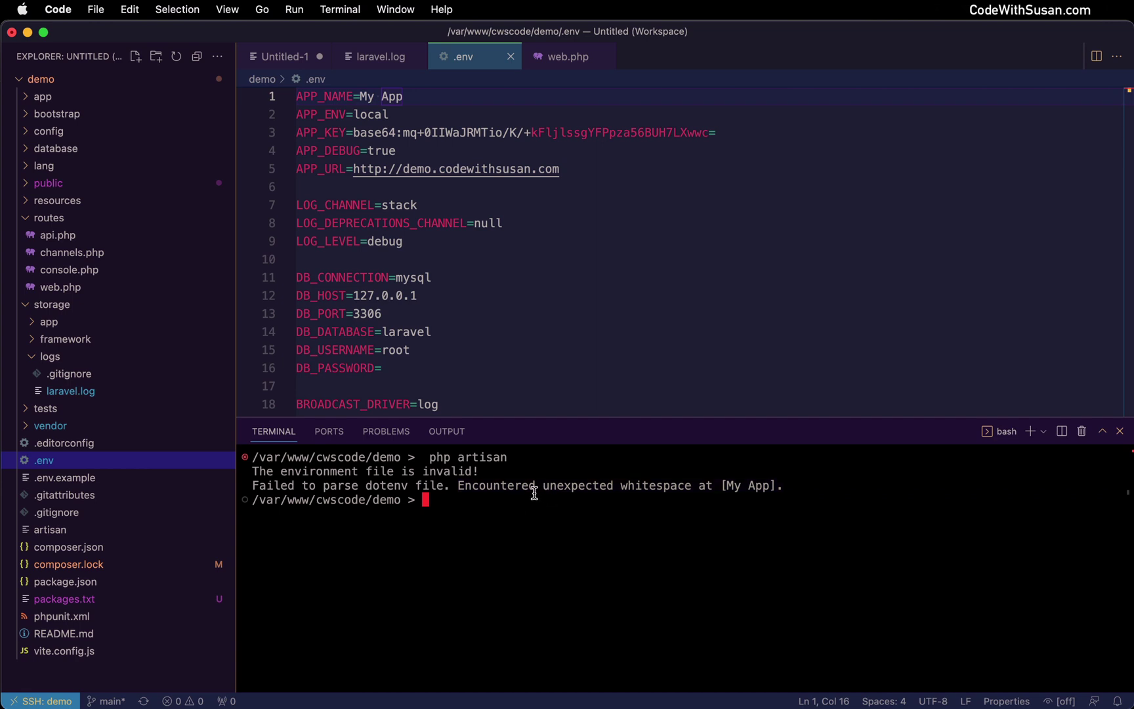
pyautogui.moveTo(719, 485); pyautogui.dragTo(774, 481)
# Enclose the APP_NAME value in double quotes as "My App", save .env, and reload the demo site in Chrome
pyautogui.click(365, 96)
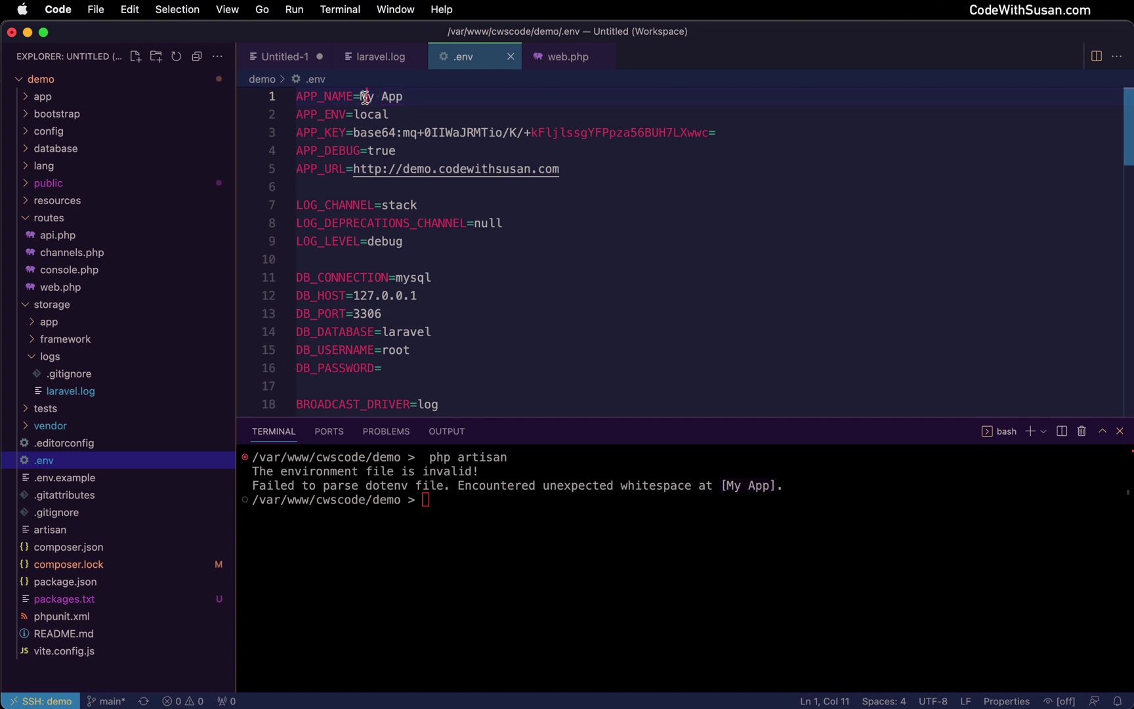
pyautogui.write('"')
pyautogui.press('End')
pyautogui.write('"')
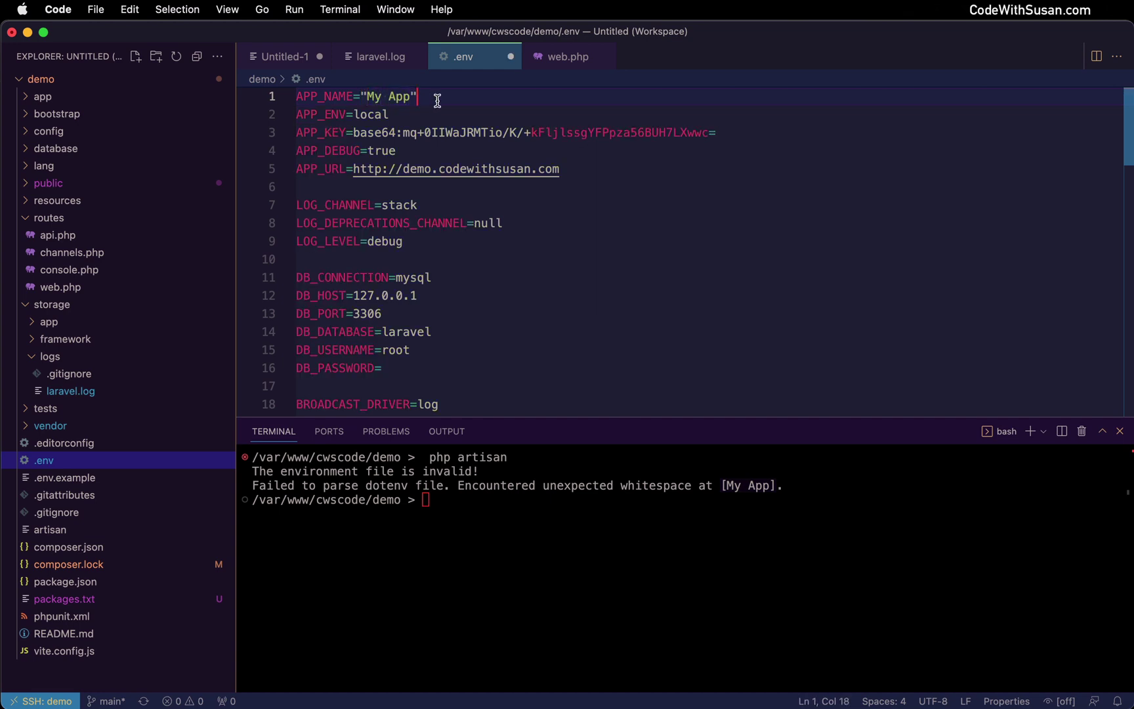
pyautogui.press('super+Tab')
pyautogui.press('super+Tab')
pyautogui.press('super+r')
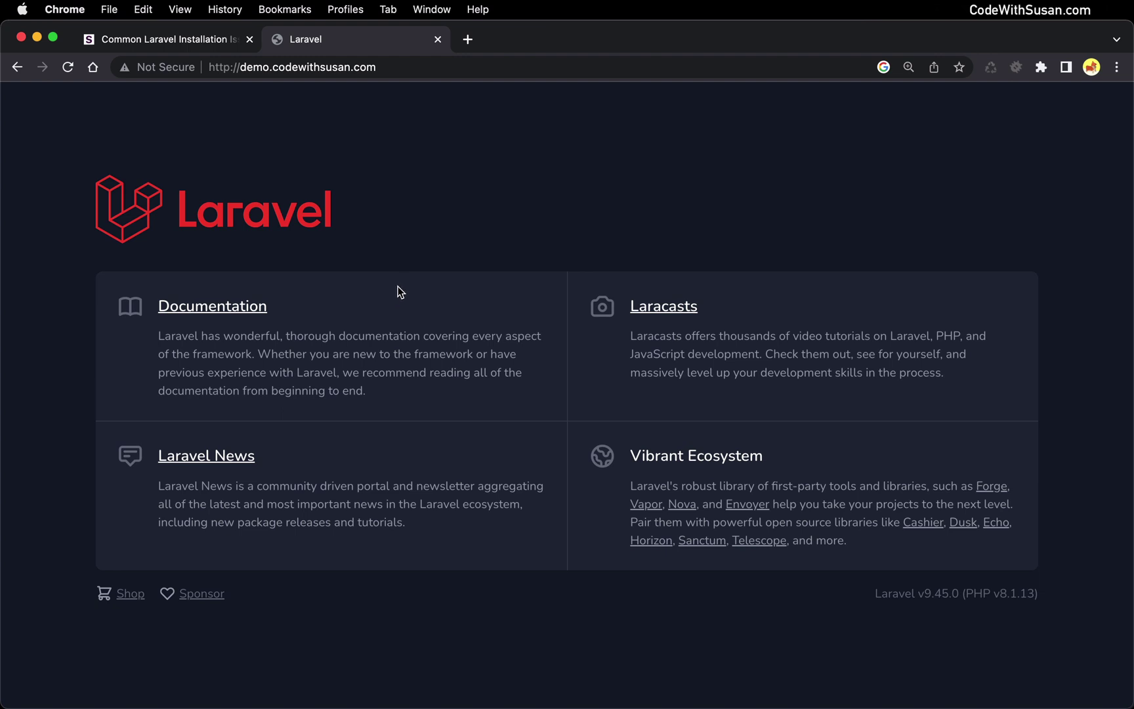
# Switch to Visual Studio Code and examine the bootstrap/cache and storage directories in the demo project
pyautogui.press('super+Tab')
pyautogui.press('super+Tab')
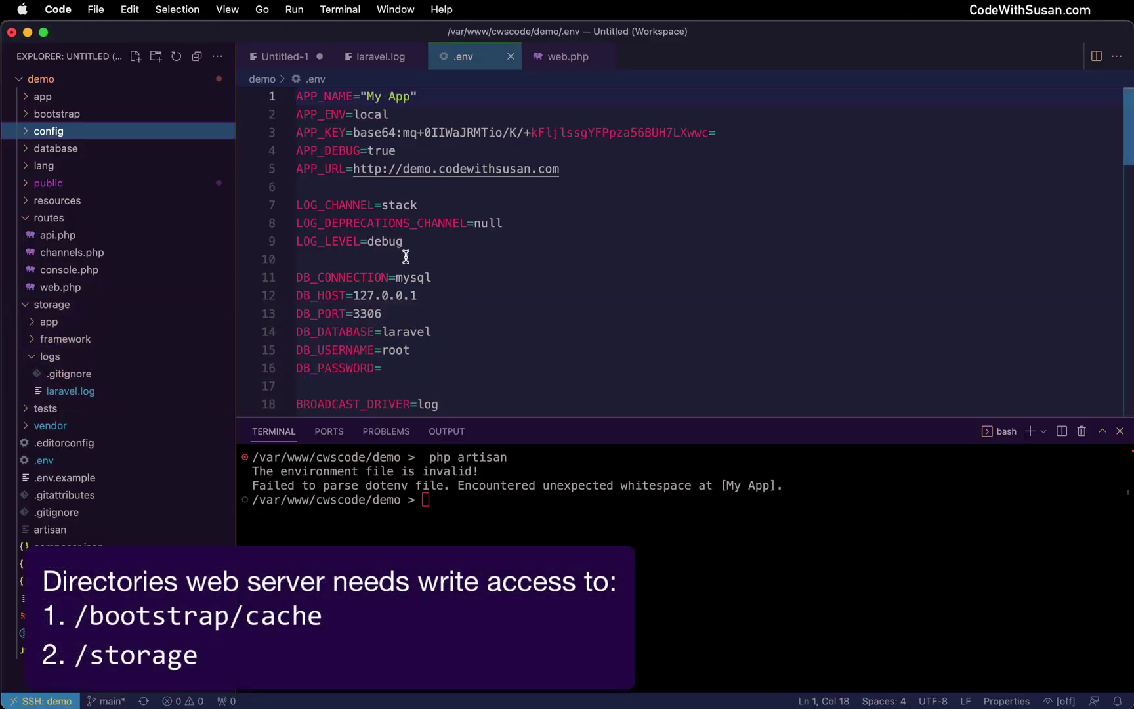
pyautogui.click(99, 115)
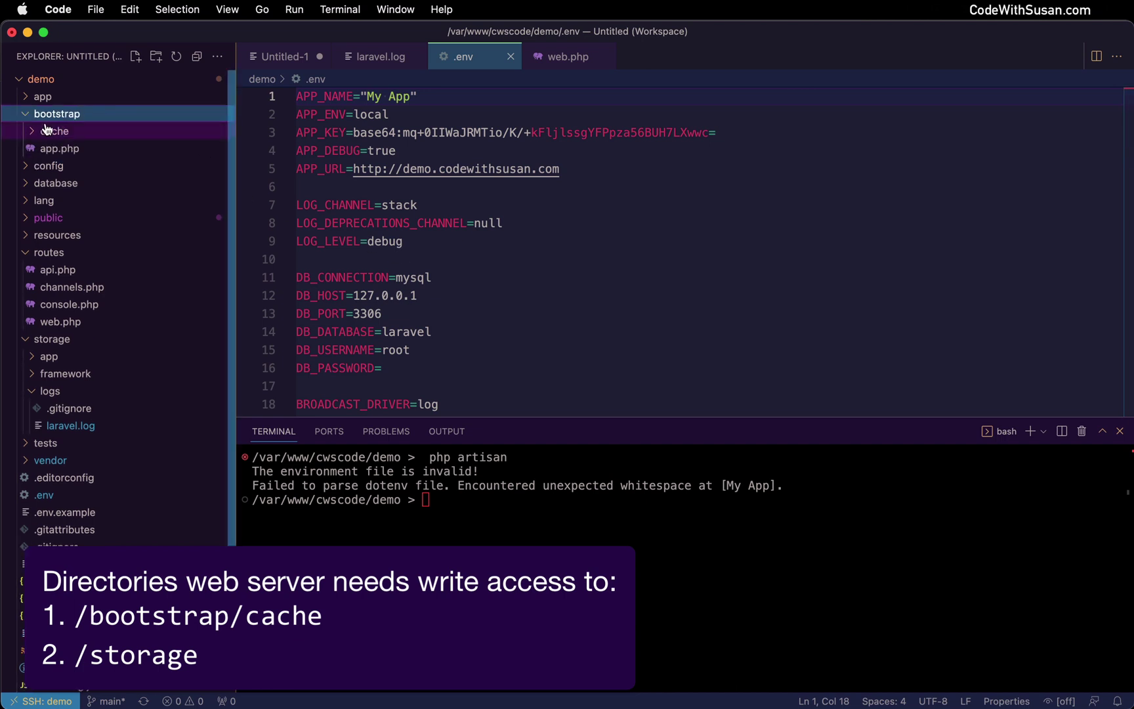
pyautogui.click(61, 115)
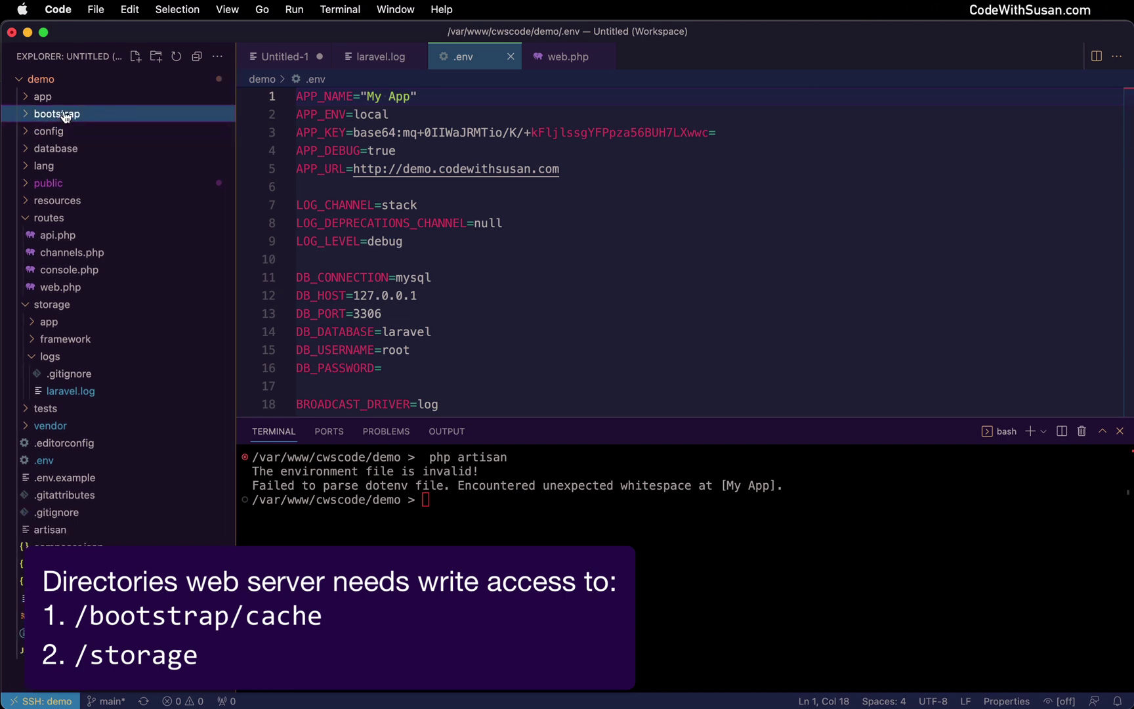
pyautogui.doubleClick(63, 306)
pyautogui.click(479, 262)
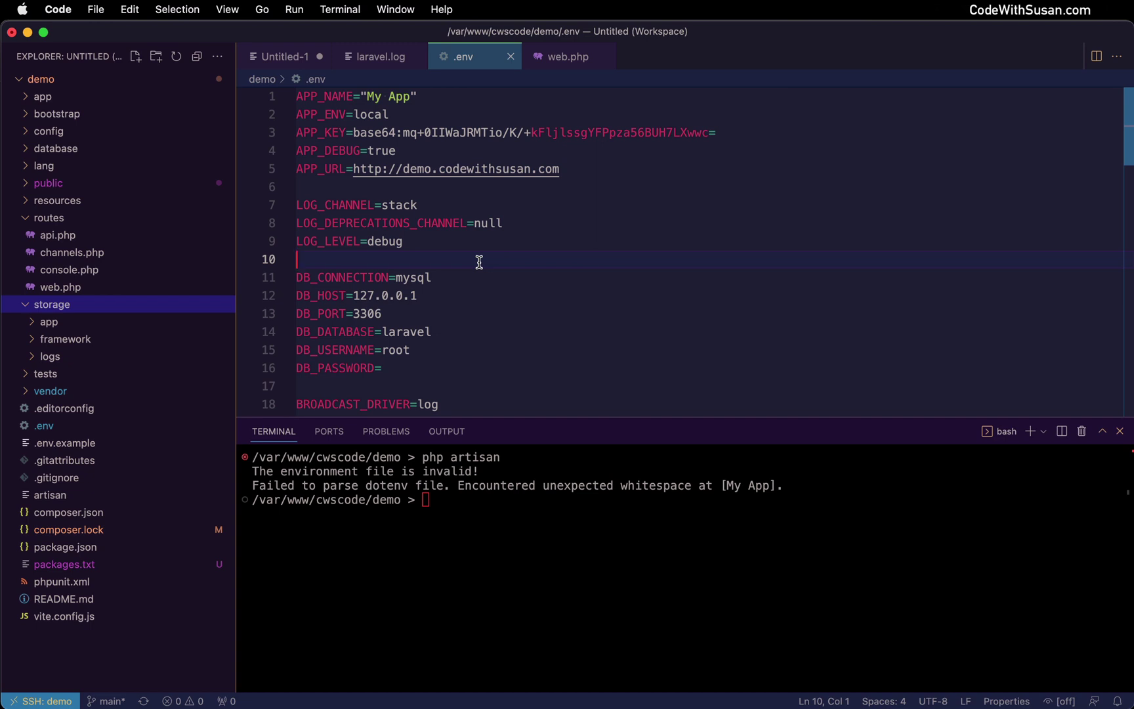
# Change the owner of bootstrap/cache recursively to guest by running chown -R guest bootstrap/cache in the terminal
pyautogui.click(440, 499)
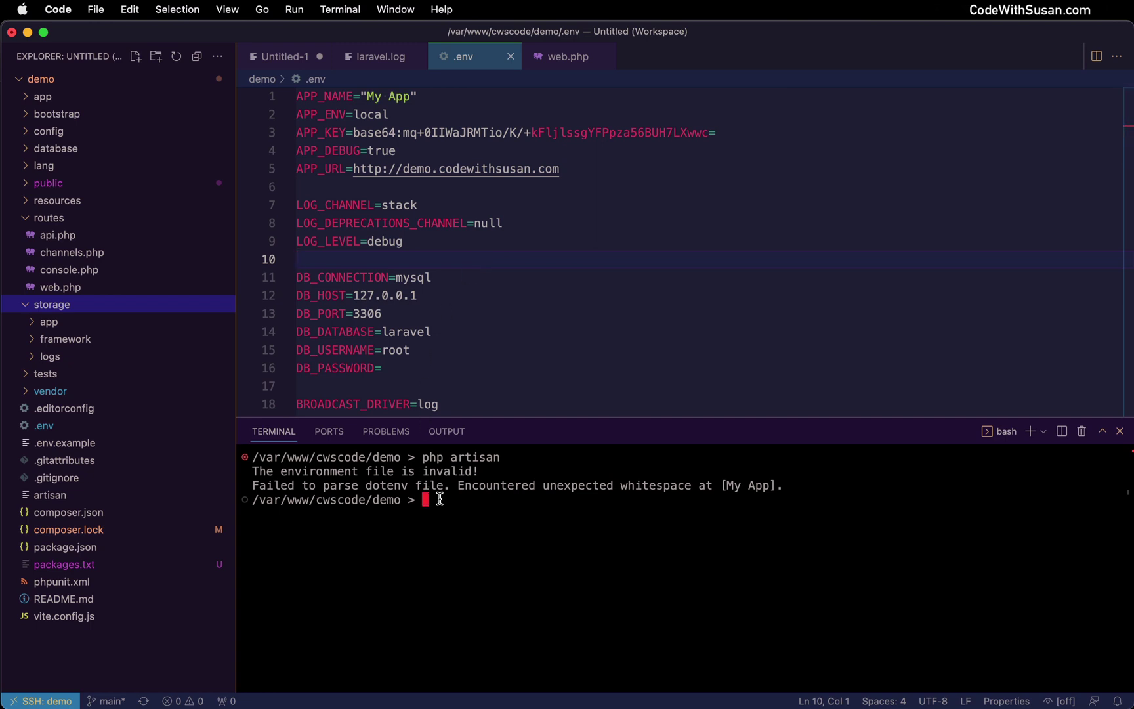
pyautogui.write('chown -R')
pyautogui.write('guest bootstrap/cache')
pyautogui.press('Return')
# Run chown -R guest storage in the terminal and reload the demo site in Chrome
pyautogui.press('Up')
pyautogui.press('BackSpace')
pyautogui.press('BackSpace')
pyautogui.press('BackSpace')
pyautogui.press('BackSpace')
pyautogui.press('BackSpace')
pyautogui.press('BackSpace')
pyautogui.press('BackSpace')
pyautogui.press('BackSpace')
pyautogui.press('BackSpace')
pyautogui.press('BackSpace')
pyautogui.press('BackSpace')
pyautogui.press('BackSpace')
pyautogui.press('BackSpace')
pyautogui.press('BackSpace')
pyautogui.press('BackSpace')
pyautogui.write('storage')
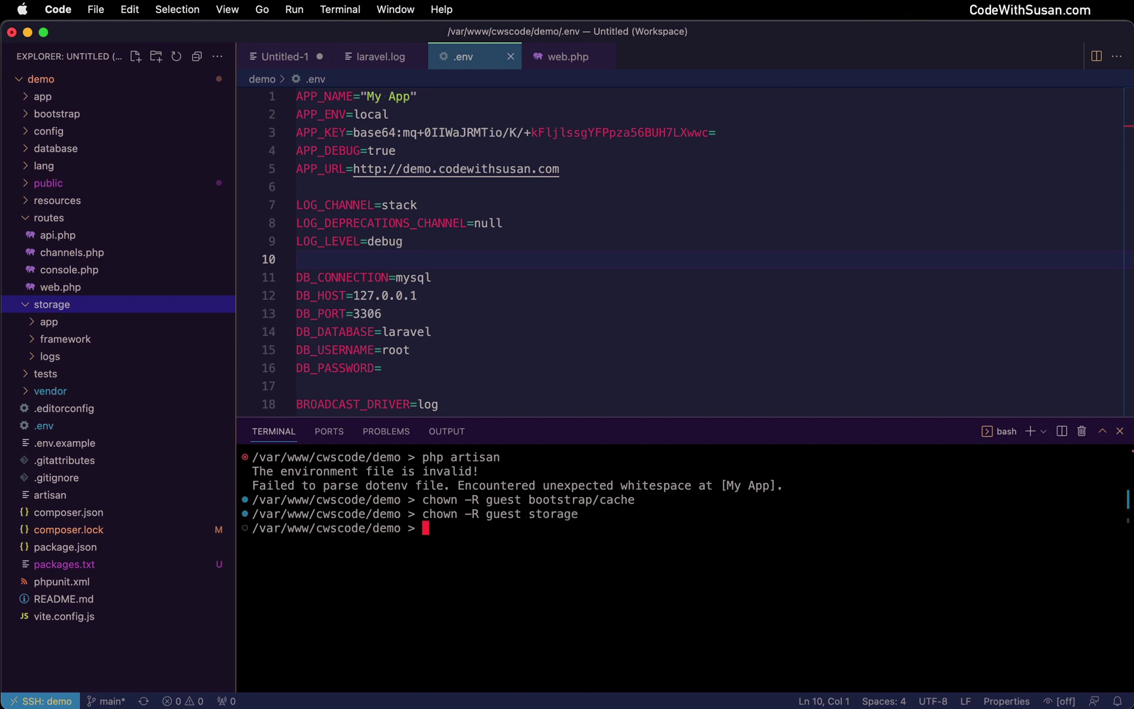
pyautogui.press('super+Tab')
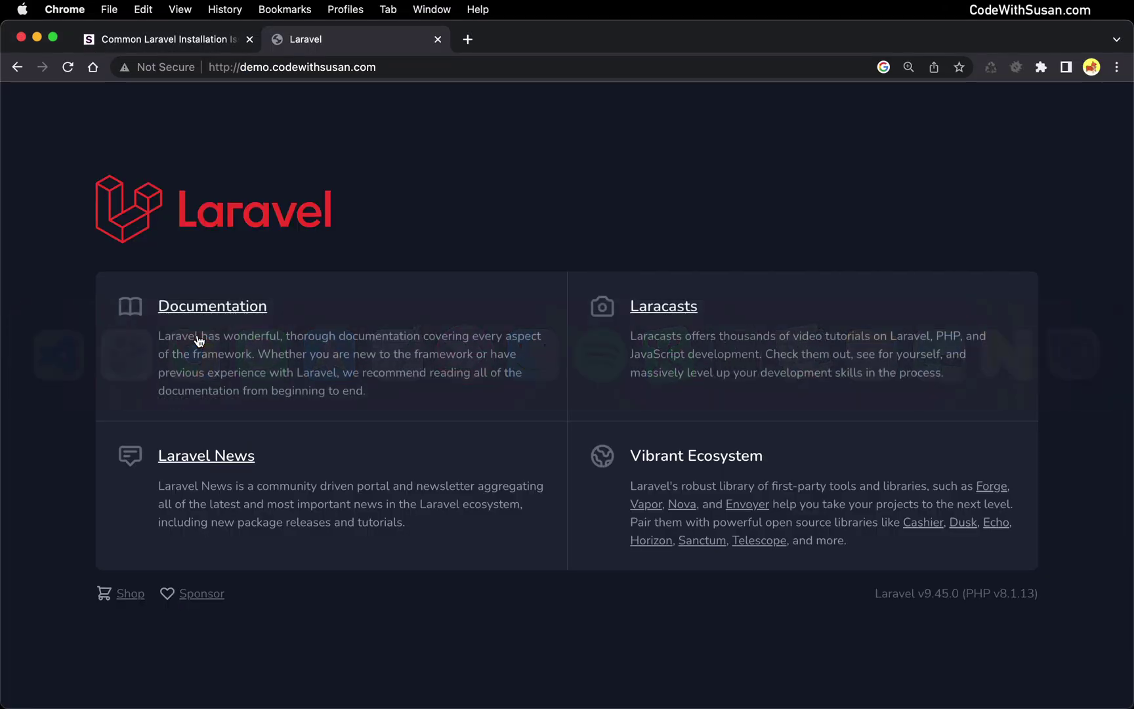
pyautogui.press('super+r')
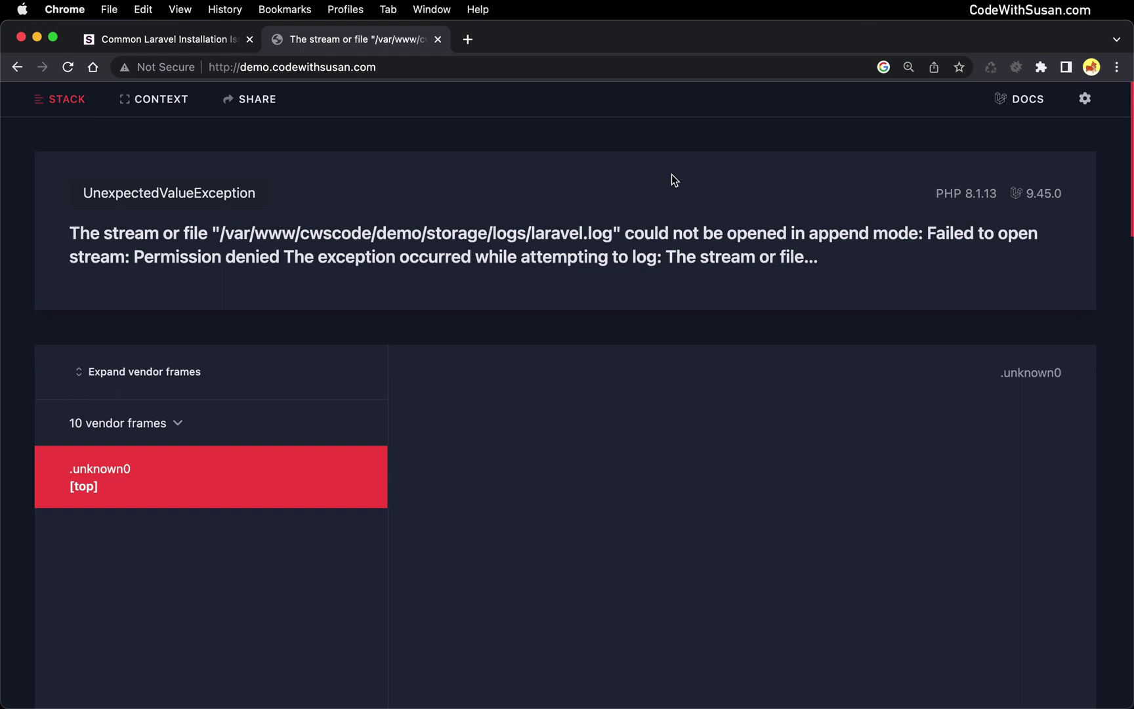
# Read the Issue 4 - Incorrect permissions section of the Common Laravel Installation Issues notes, down to the process lookup command
pyautogui.click(180, 42)
pyautogui.scroll(-4, 197, 275)
pyautogui.scroll(-20, 197, 272)
pyautogui.scroll(-20, 198, 278)
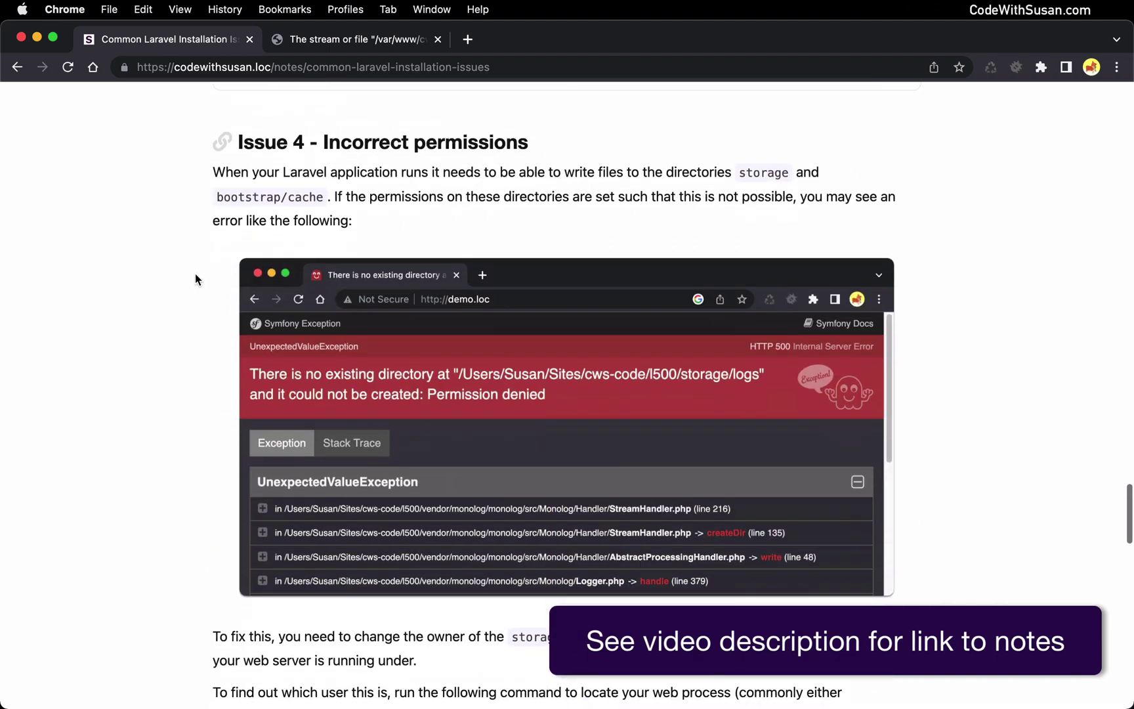
pyautogui.scroll(-8, 340, 299)
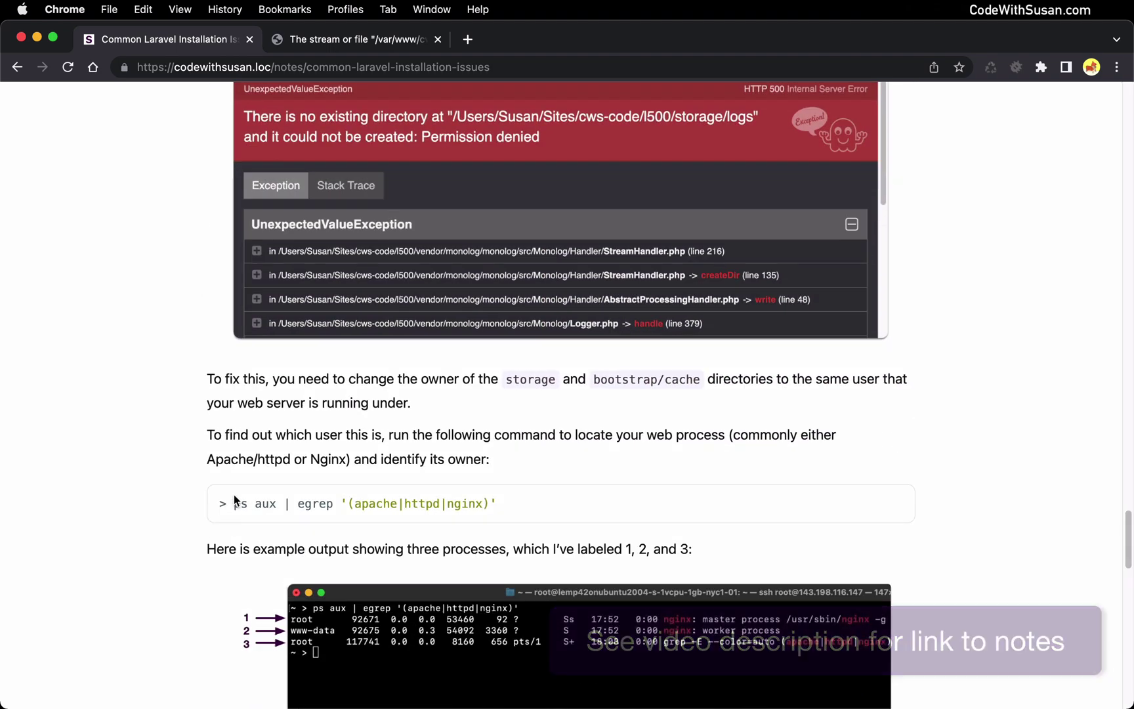
# Copy ps aux | egrep '(apache|httpd|nginx)' from the notes and run it in the Visual Studio Code terminal
pyautogui.moveTo(235, 504); pyautogui.dragTo(504, 504)
pyautogui.click(503, 504)
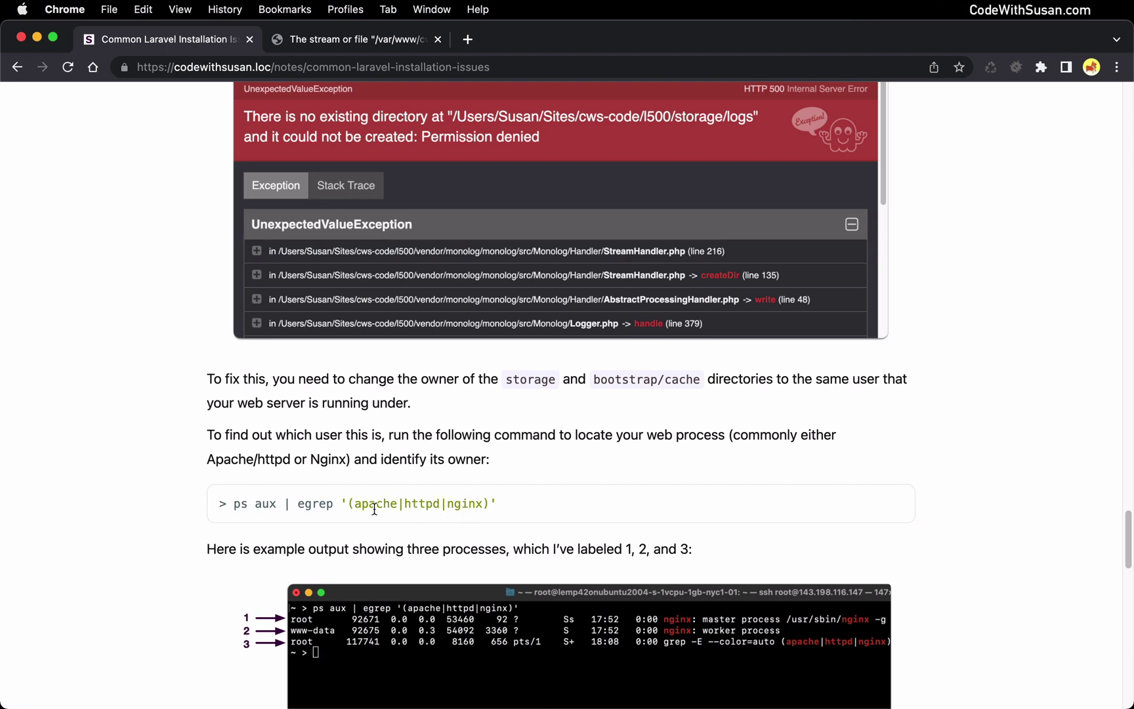
pyautogui.moveTo(233, 503); pyautogui.dragTo(510, 503)
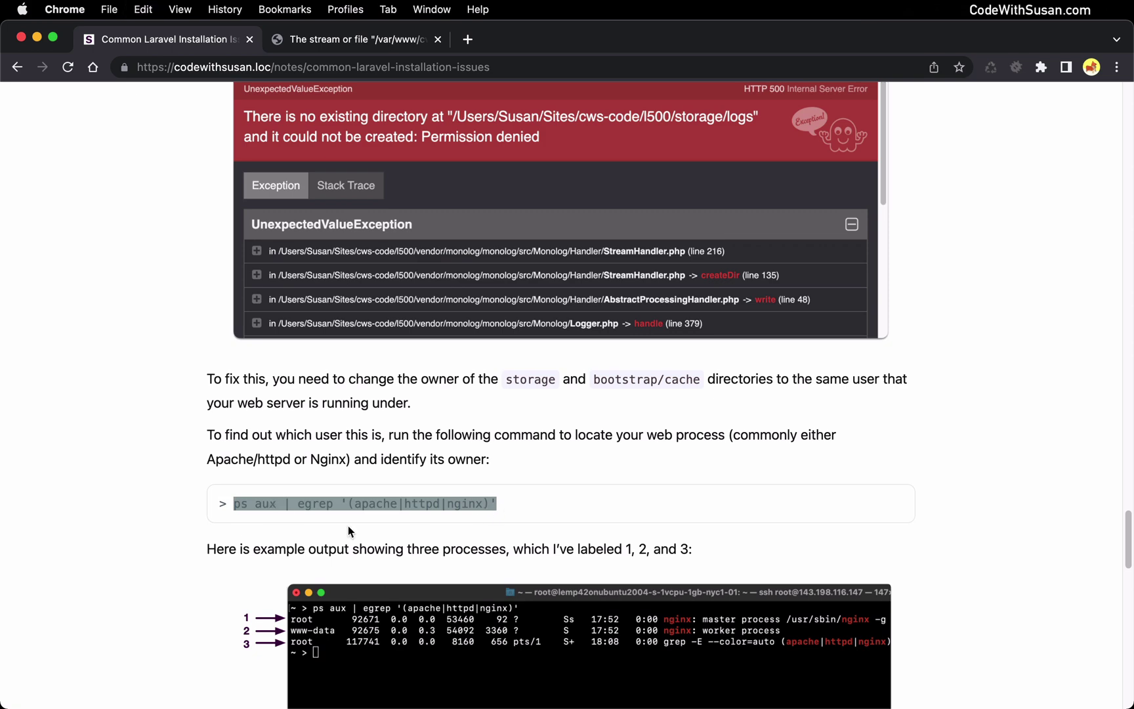
pyautogui.press('super+c')
pyautogui.press('super+Tab')
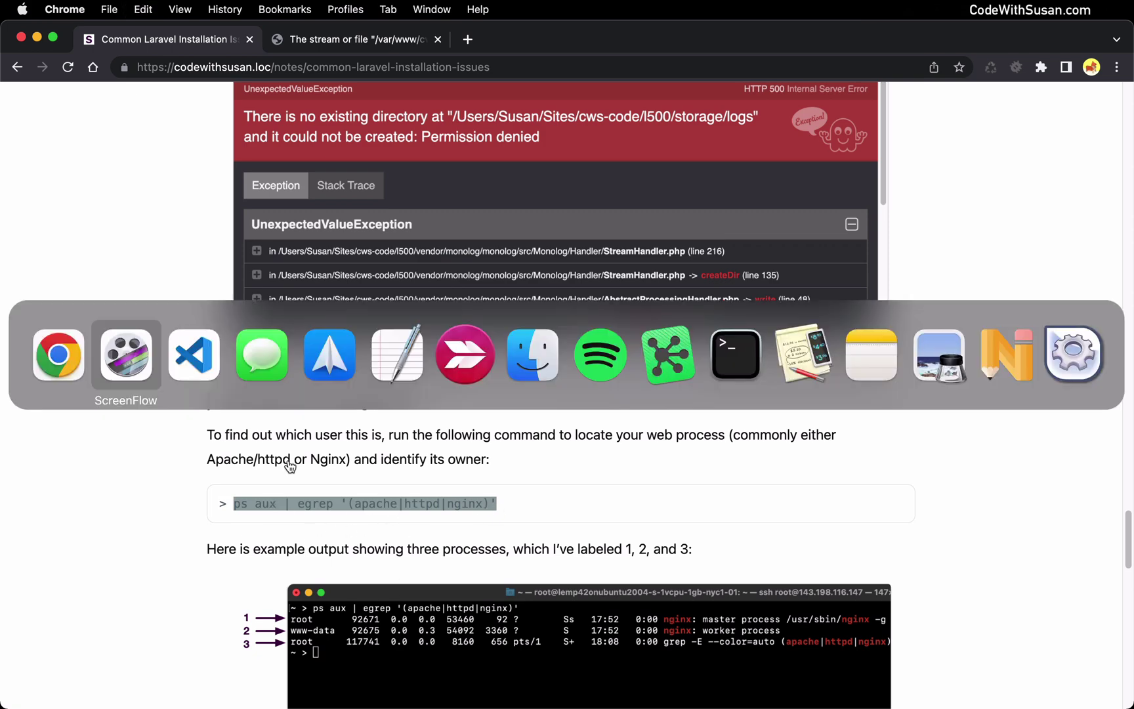
pyautogui.click(191, 363)
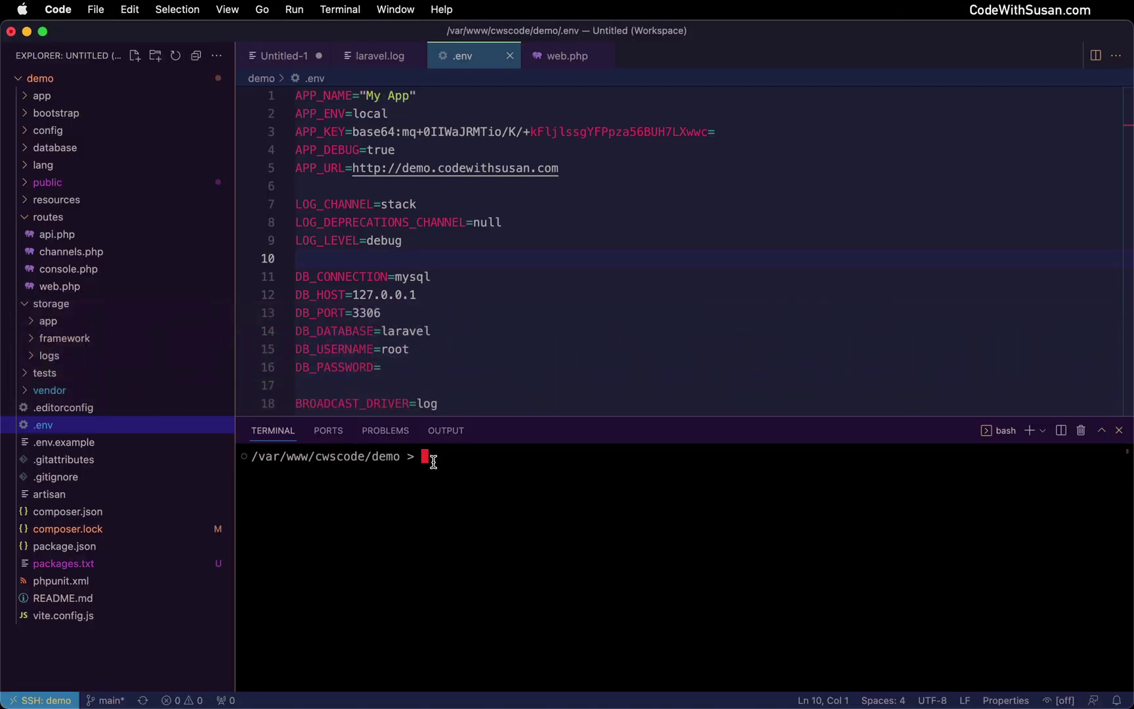
pyautogui.press('super+v')
pyautogui.press('Return')
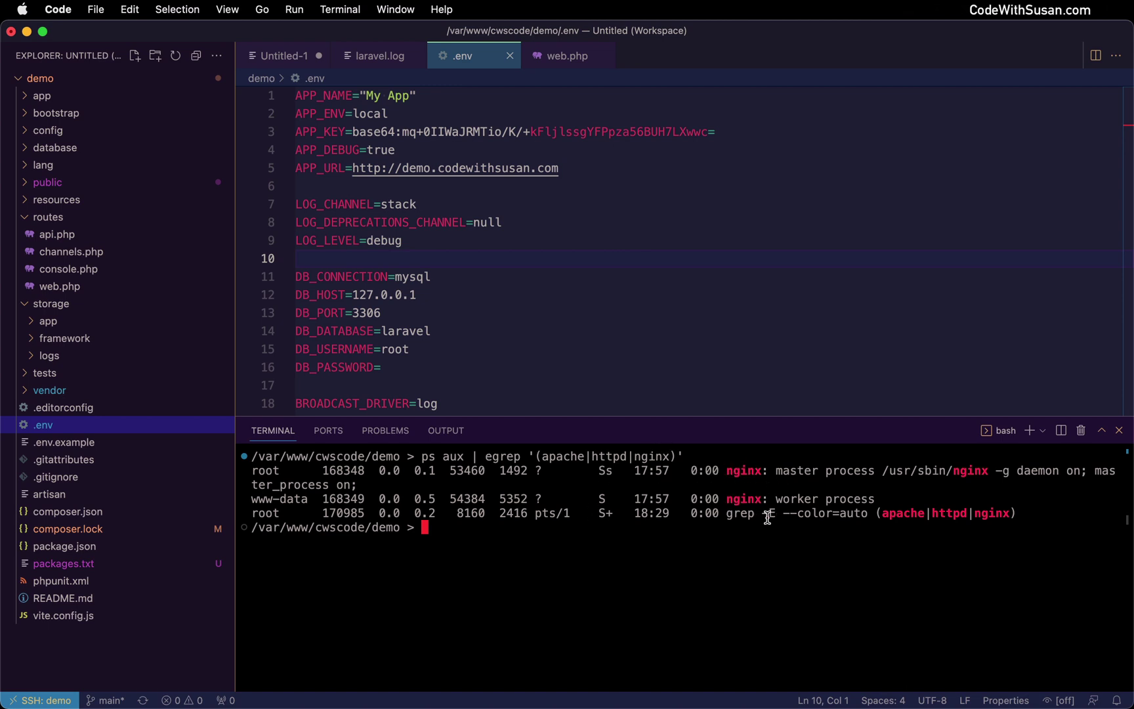
# Collapse the file explorer and examine the owner of each listed web server process in the terminal output
pyautogui.moveTo(235, 456); pyautogui.dragTo(41, 430)
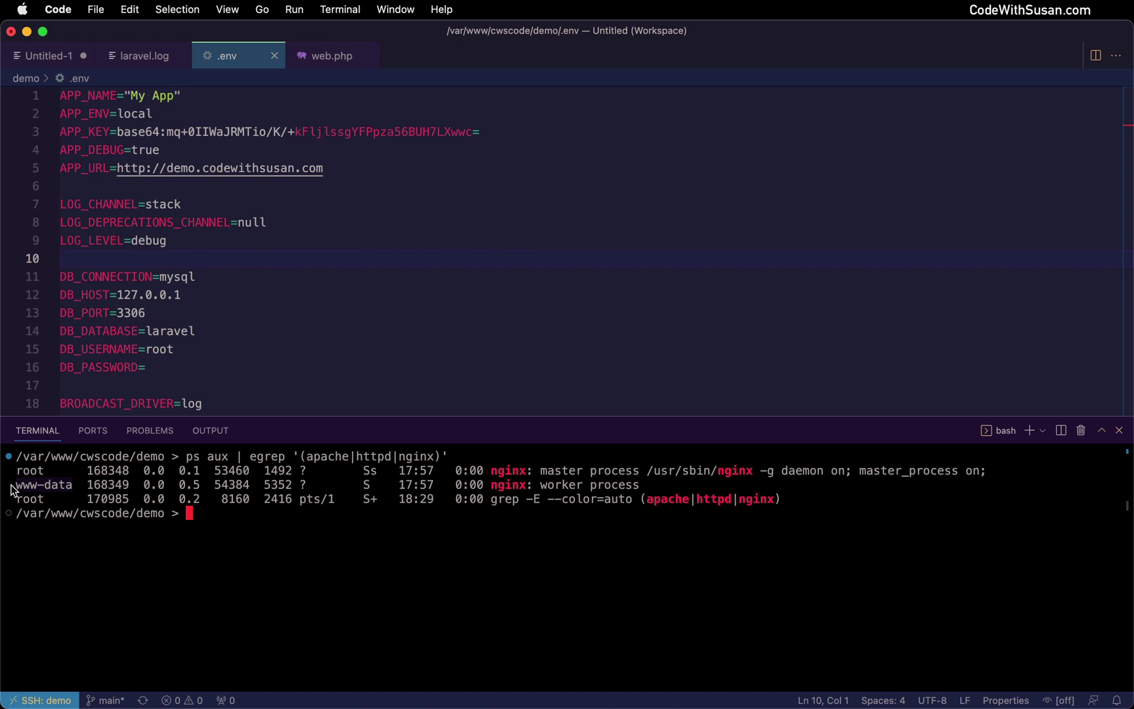
pyautogui.doubleClick(36, 484)
pyautogui.click(546, 517)
pyautogui.moveTo(250, 457); pyautogui.dragTo(455, 453)
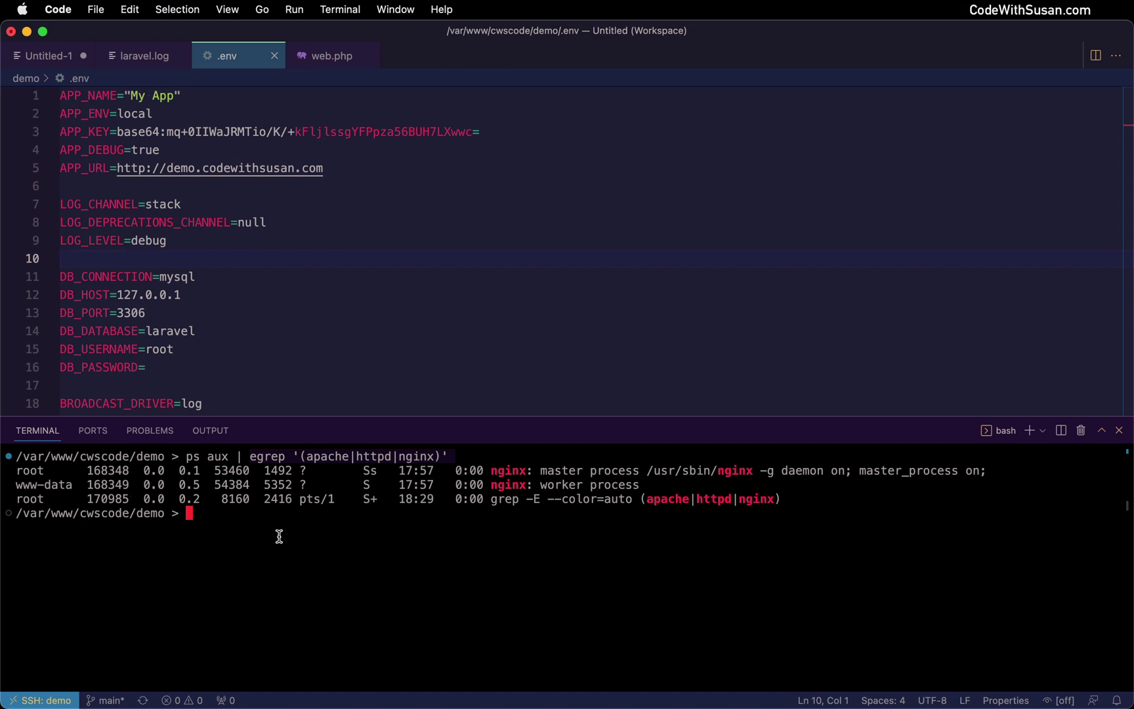
# Copy chown -R www-data storage from the notes in Chrome and run it in the Visual Studio Code terminal
pyautogui.press('super+Tab')
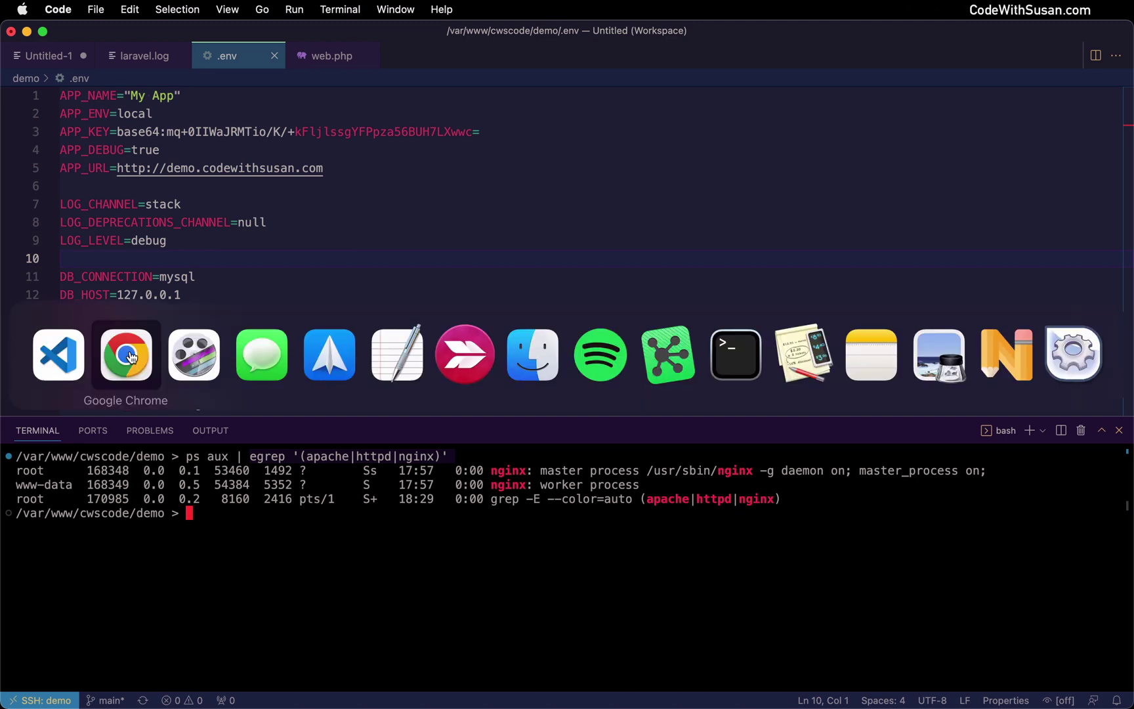
pyautogui.scroll(-10, 233, 374)
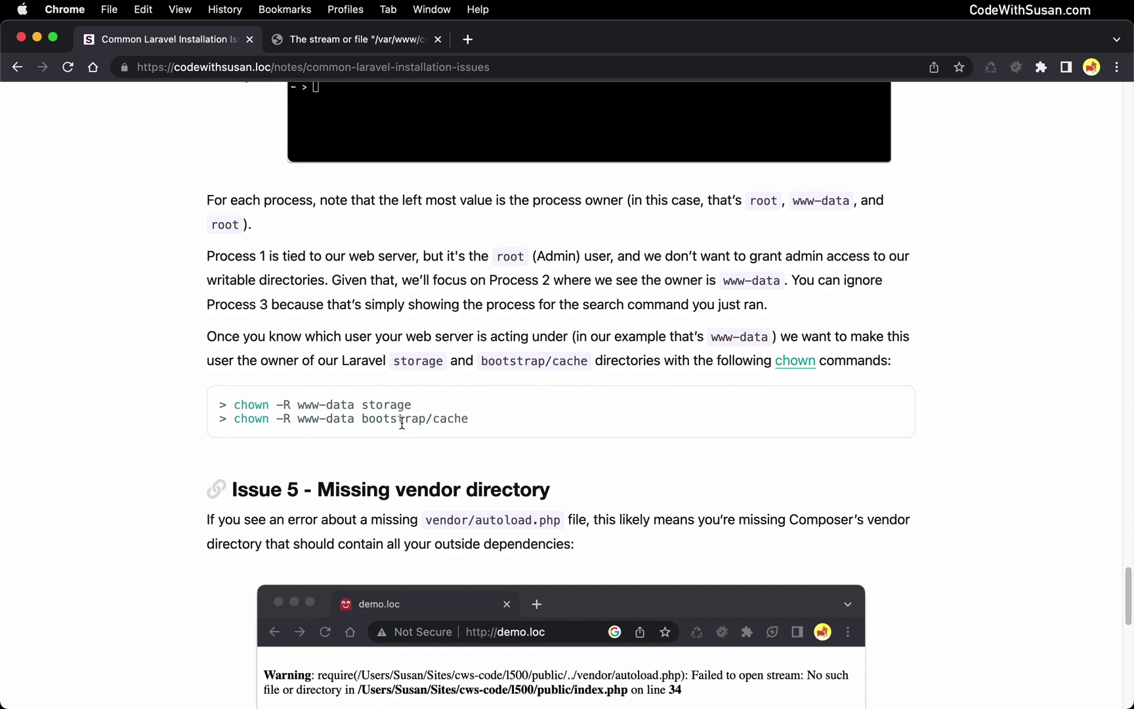
pyautogui.moveTo(297, 404); pyautogui.dragTo(355, 406)
pyautogui.click(326, 397)
pyautogui.moveTo(234, 402); pyautogui.dragTo(420, 410)
pyautogui.press('super+Tab')
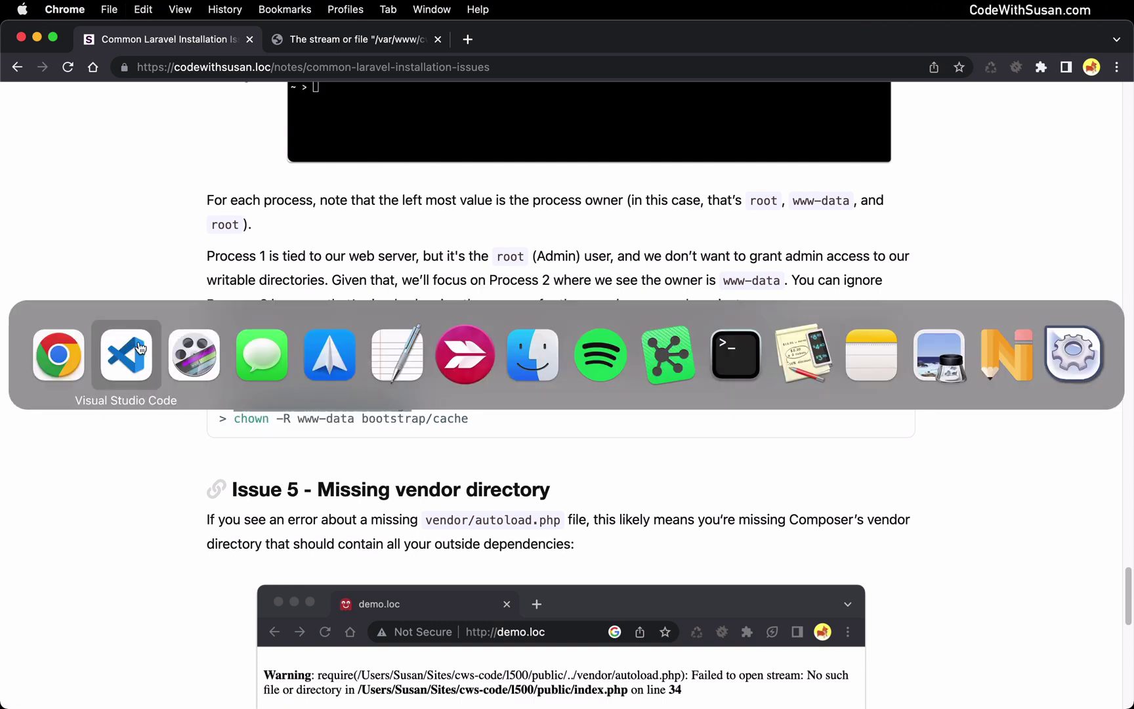
pyautogui.press('super+v')
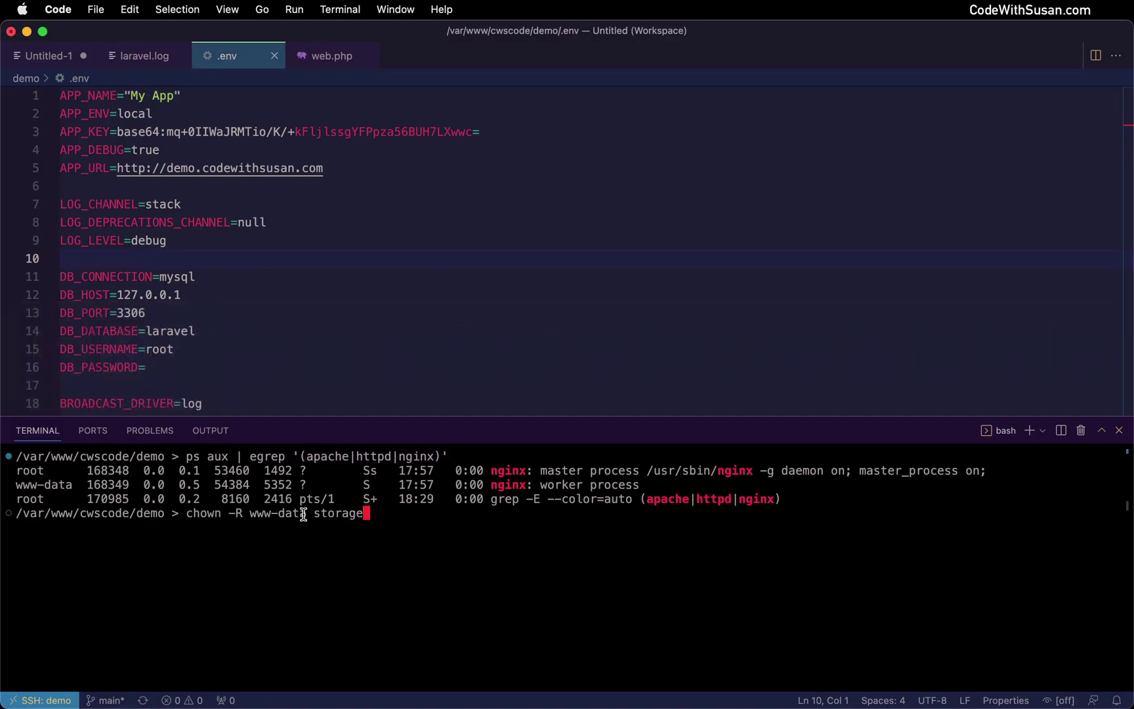
pyautogui.press('Return')
# Copy chown -R www-data bootstrap/cache from the notes in Chrome and run it in the Visual Studio Code terminal
pyautogui.press('super+Tab')
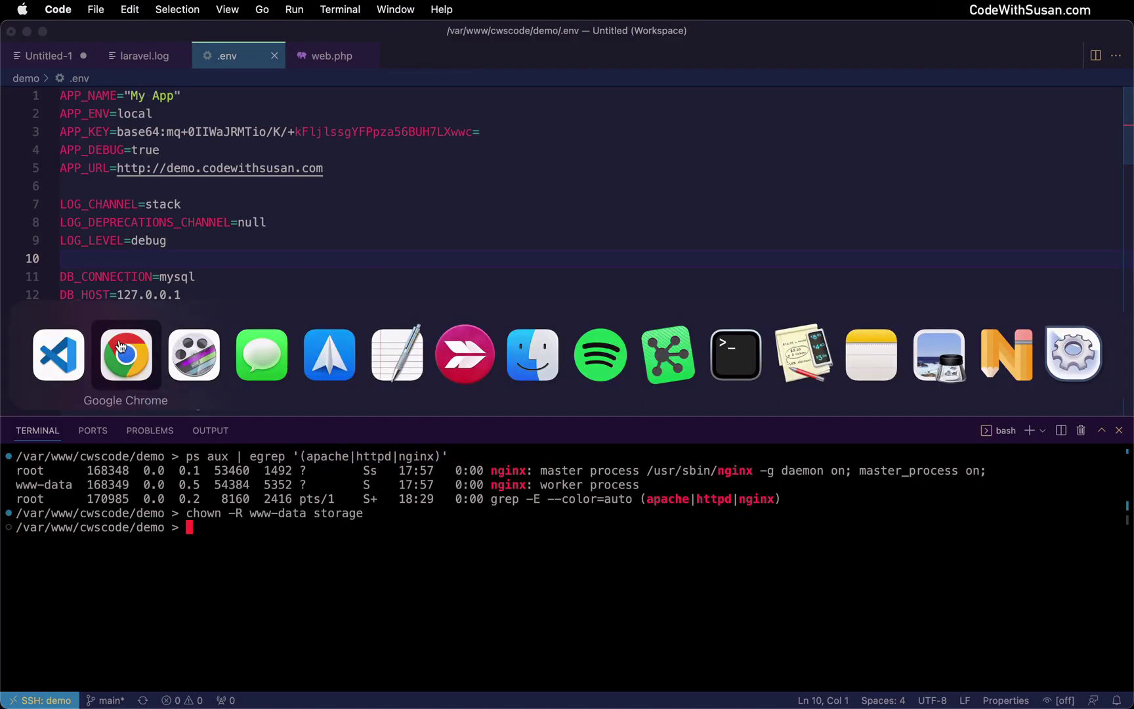
pyautogui.click(126, 354)
pyautogui.moveTo(234, 418); pyautogui.dragTo(485, 420)
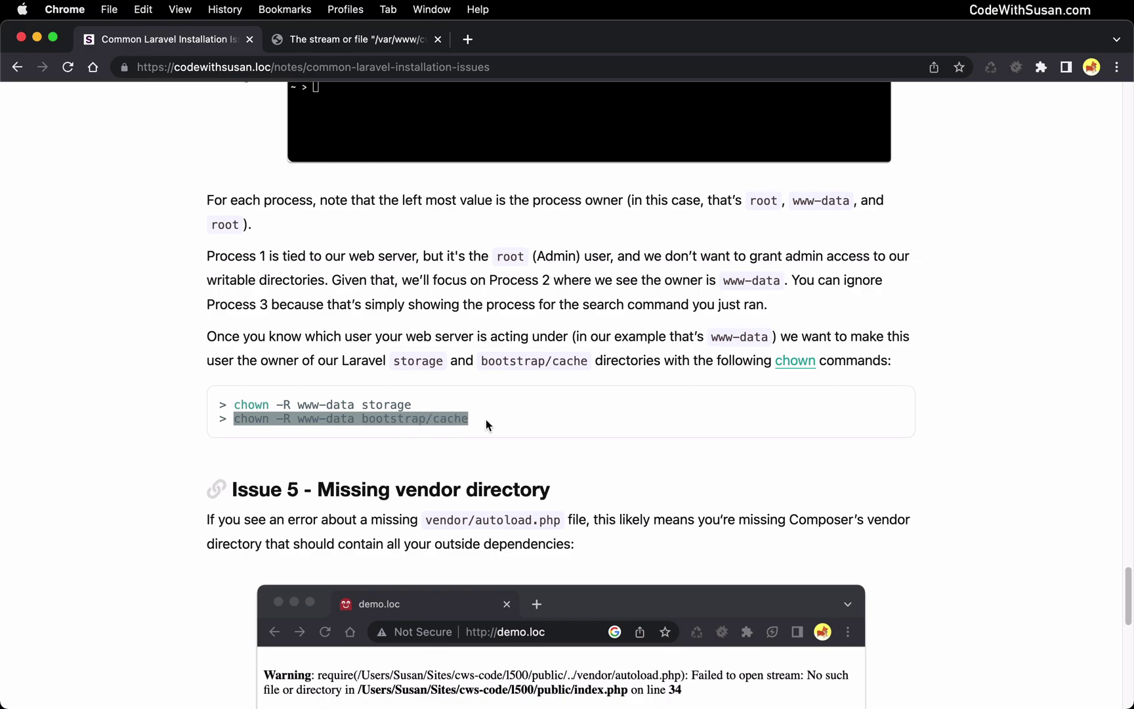
pyautogui.press('super+Tab')
pyautogui.press('super+v')
pyautogui.press('Return')
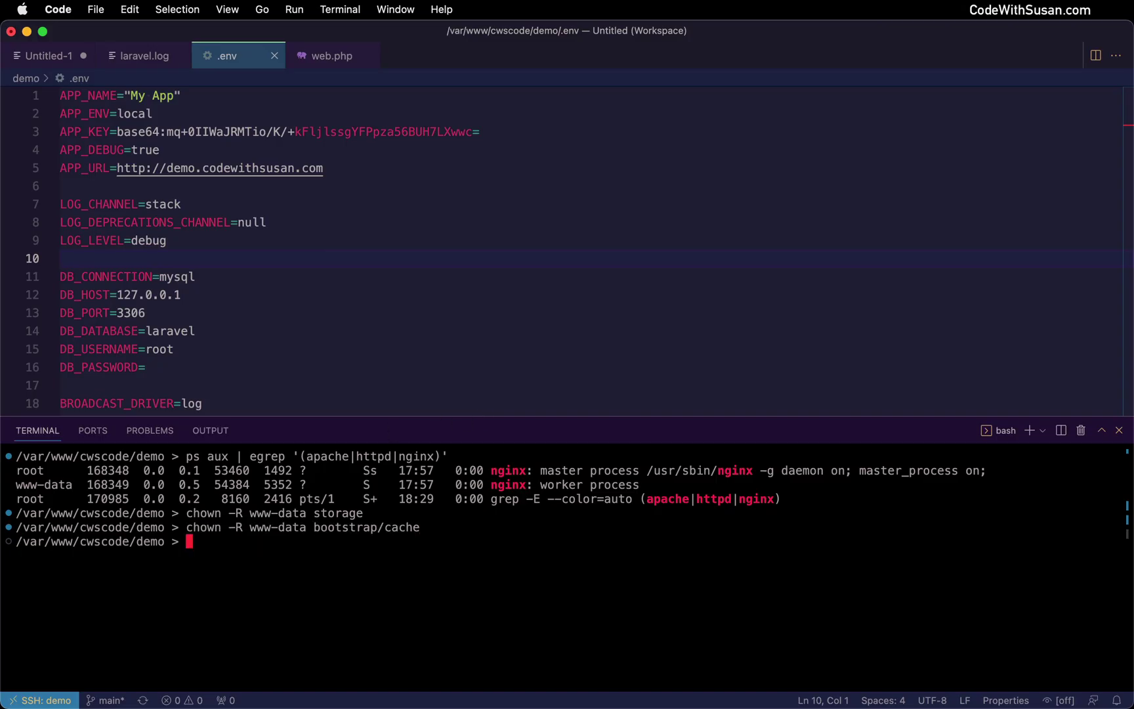
# Switch to Chrome and reload the demo site to check the permissions fix
pyautogui.press('super+Tab')
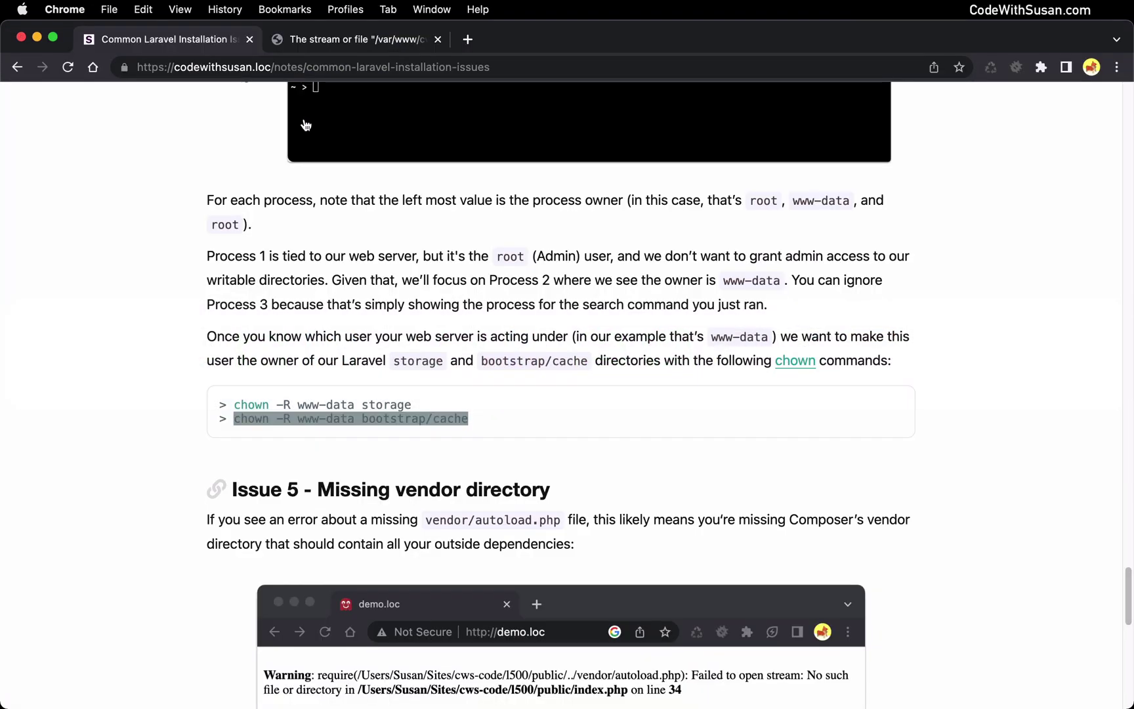
pyautogui.click(339, 41)
pyautogui.click(67, 67)
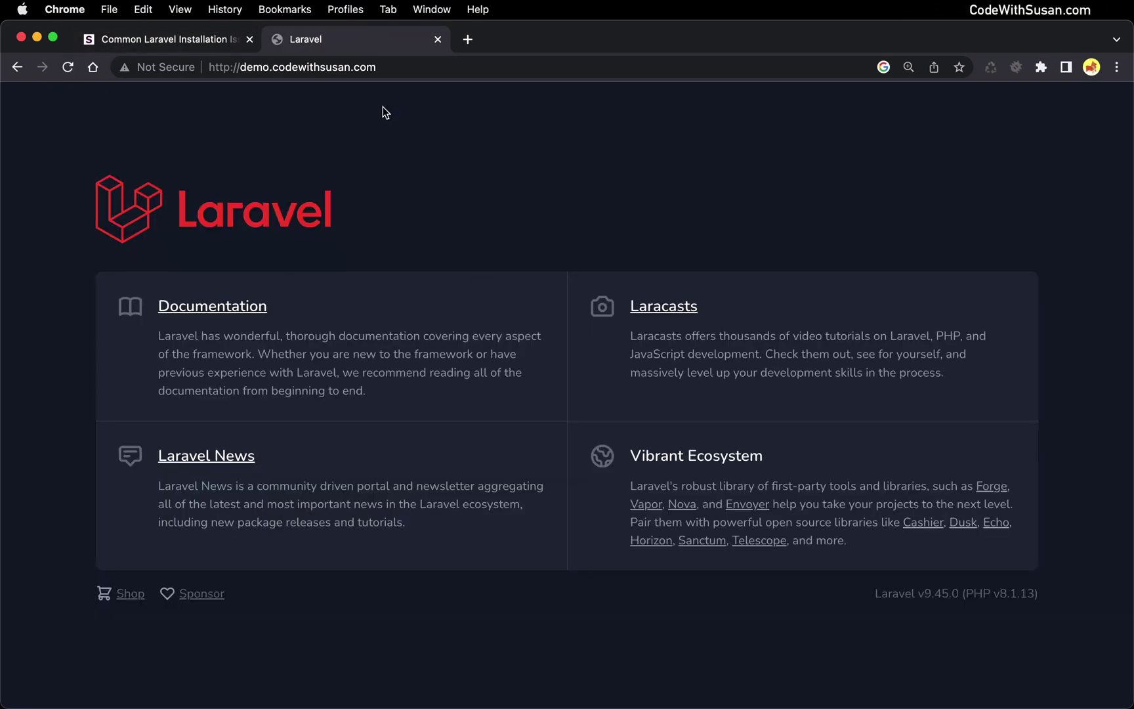
# Read the Issue 5 - Missing vendor directory section of the installation issues notes
pyautogui.click(191, 36)
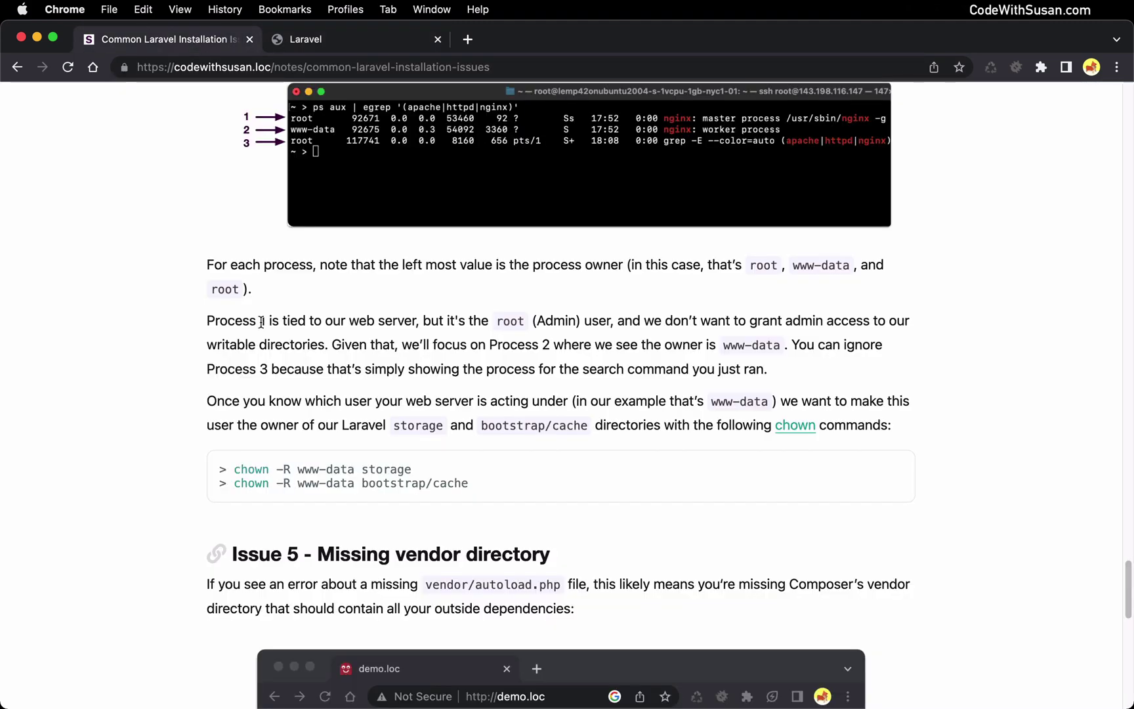
pyautogui.scroll(-5, 261, 319)
pyautogui.scroll(-1, 435, 381)
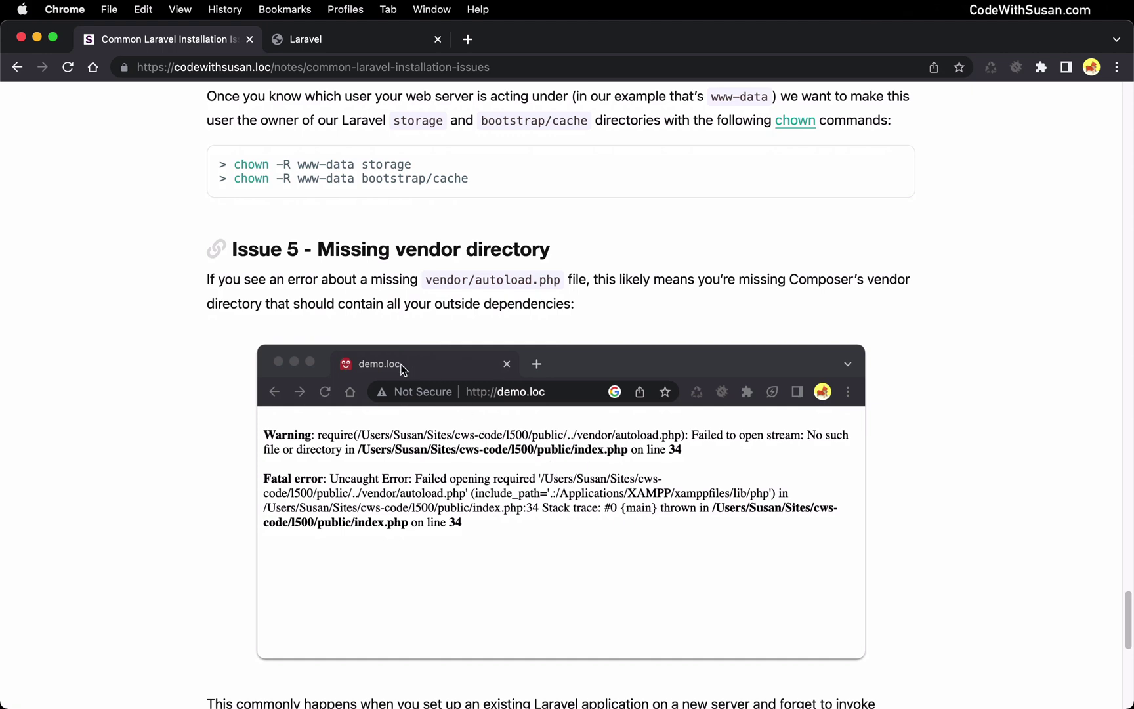
# Permanently delete the demo project's vendor folder in Visual Studio Code and return to Chrome
pyautogui.press('super+Tab')
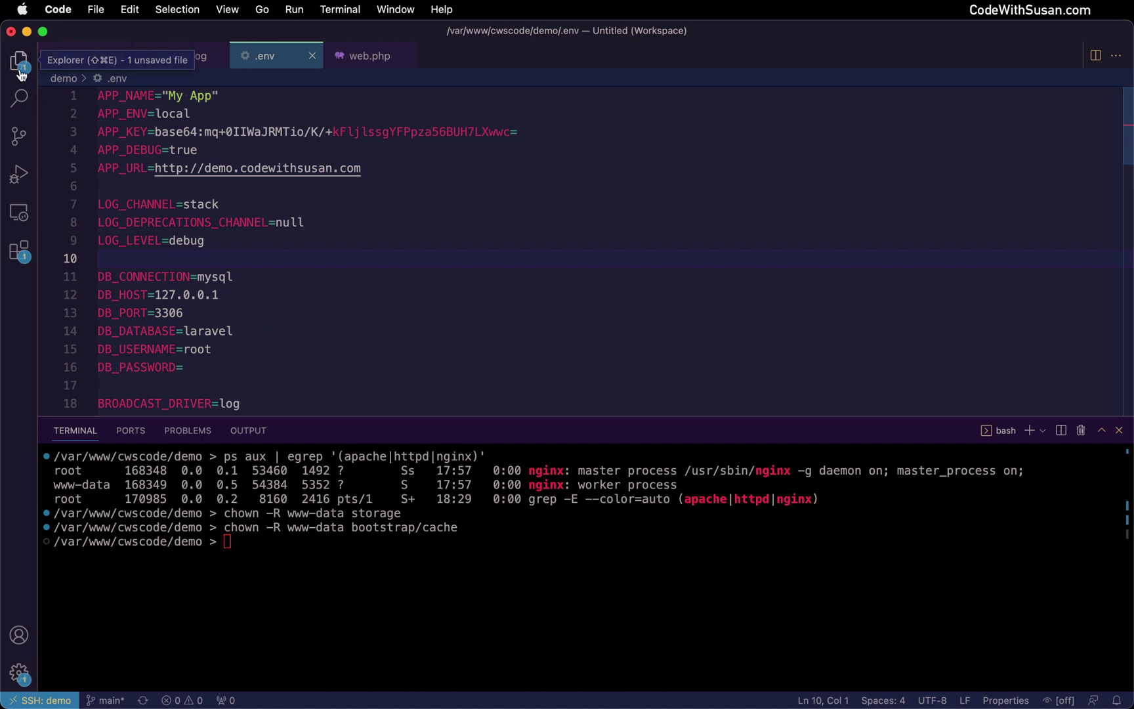
pyautogui.click(21, 74)
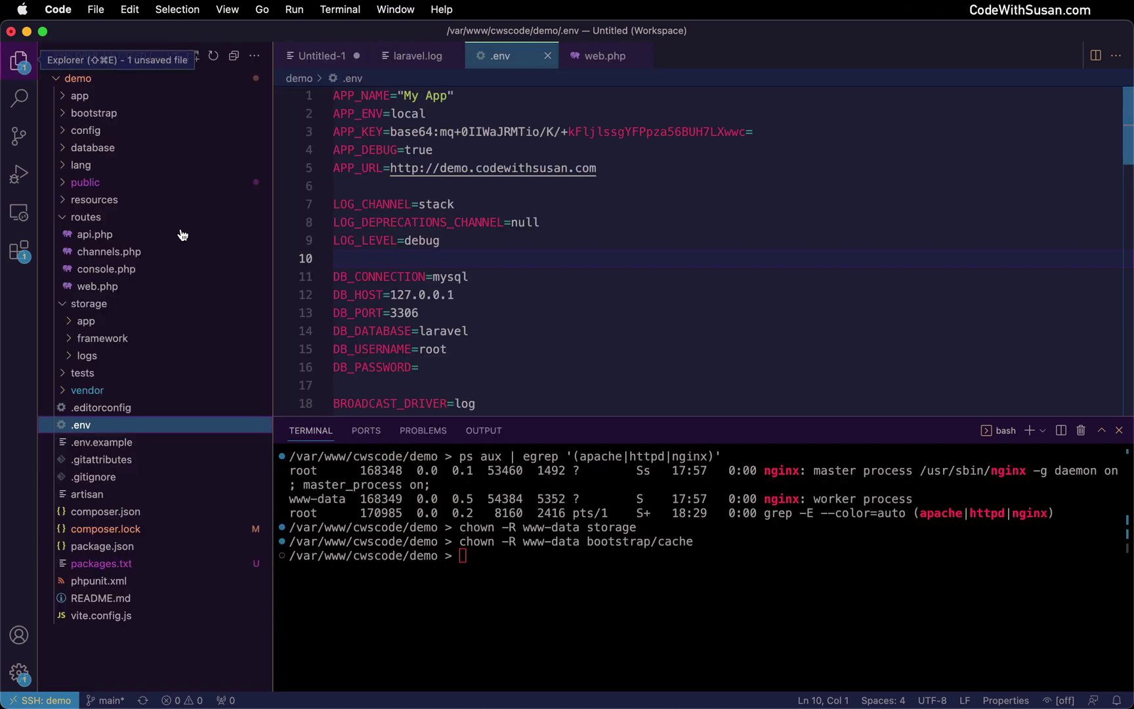
pyautogui.click(89, 216)
pyautogui.click(93, 235)
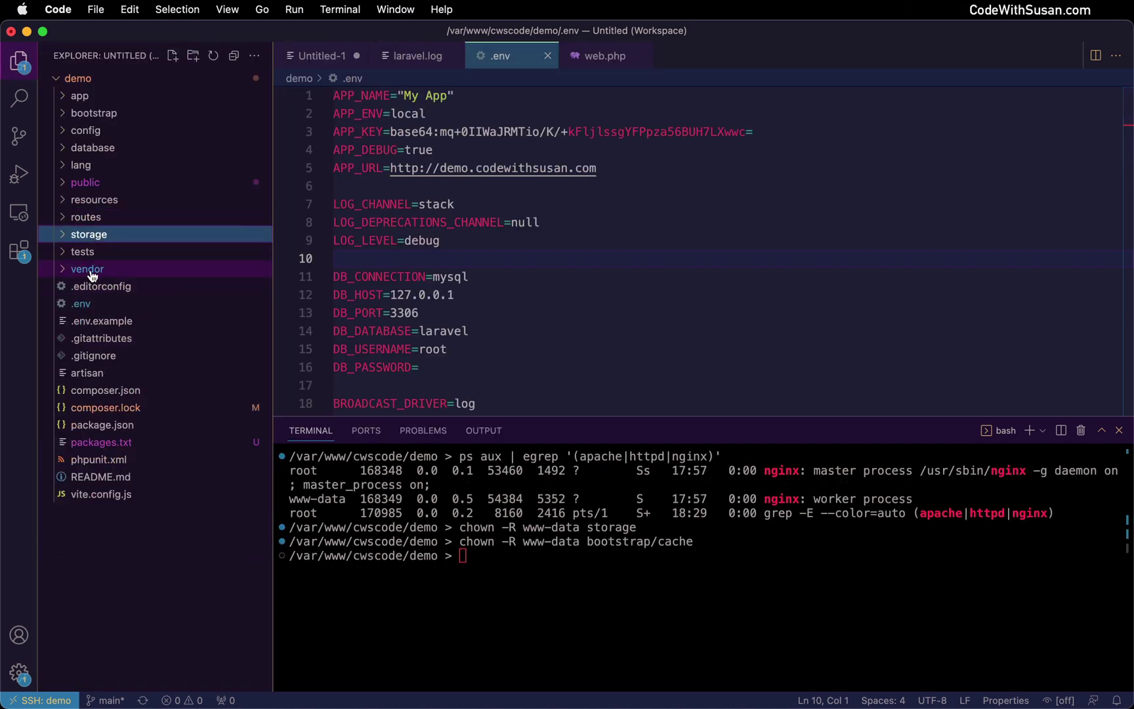
pyautogui.click(93, 274)
pyautogui.rightClick(94, 273)
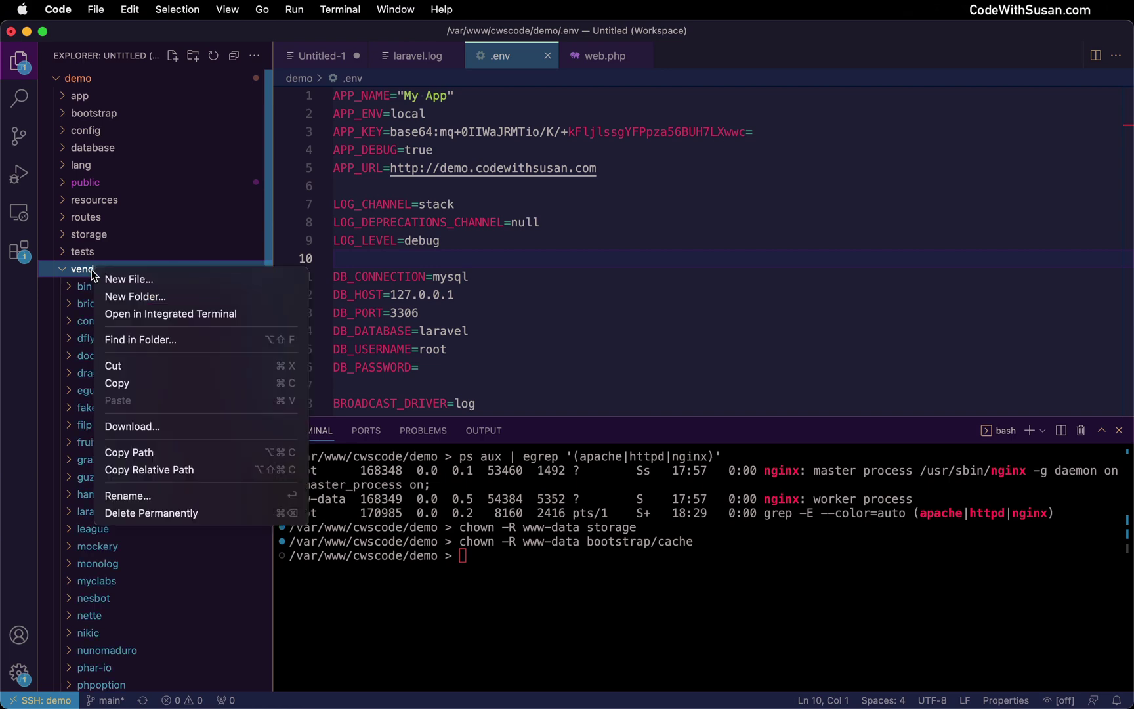
pyautogui.click(145, 512)
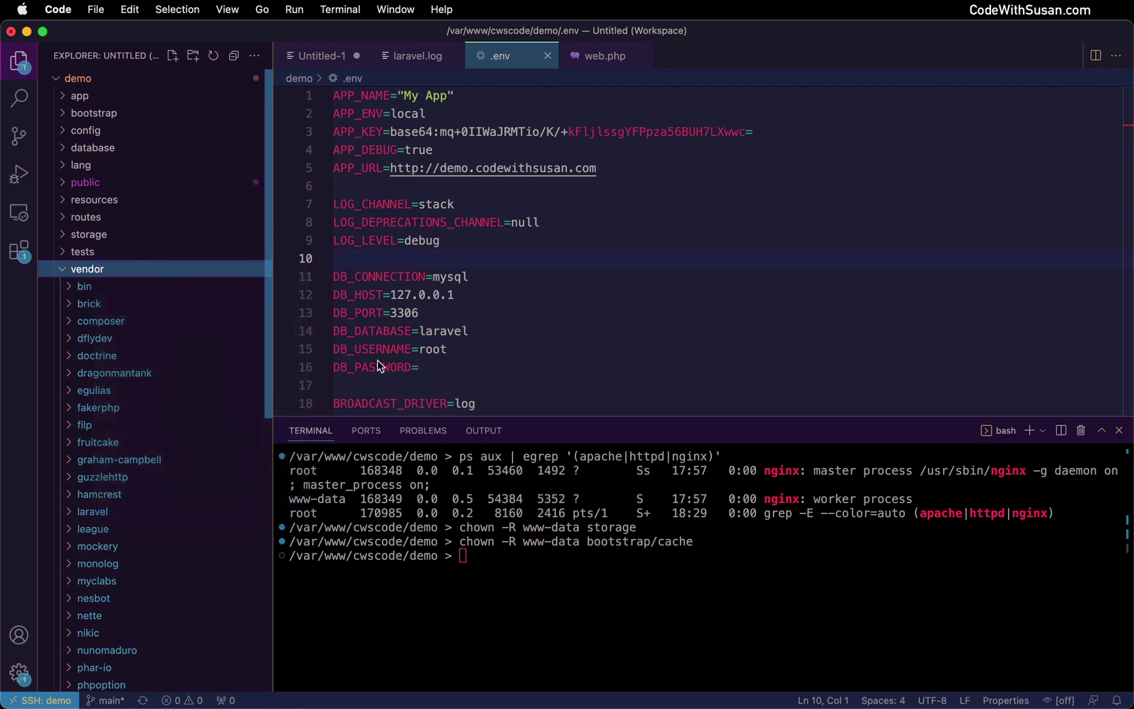
pyautogui.click(588, 436)
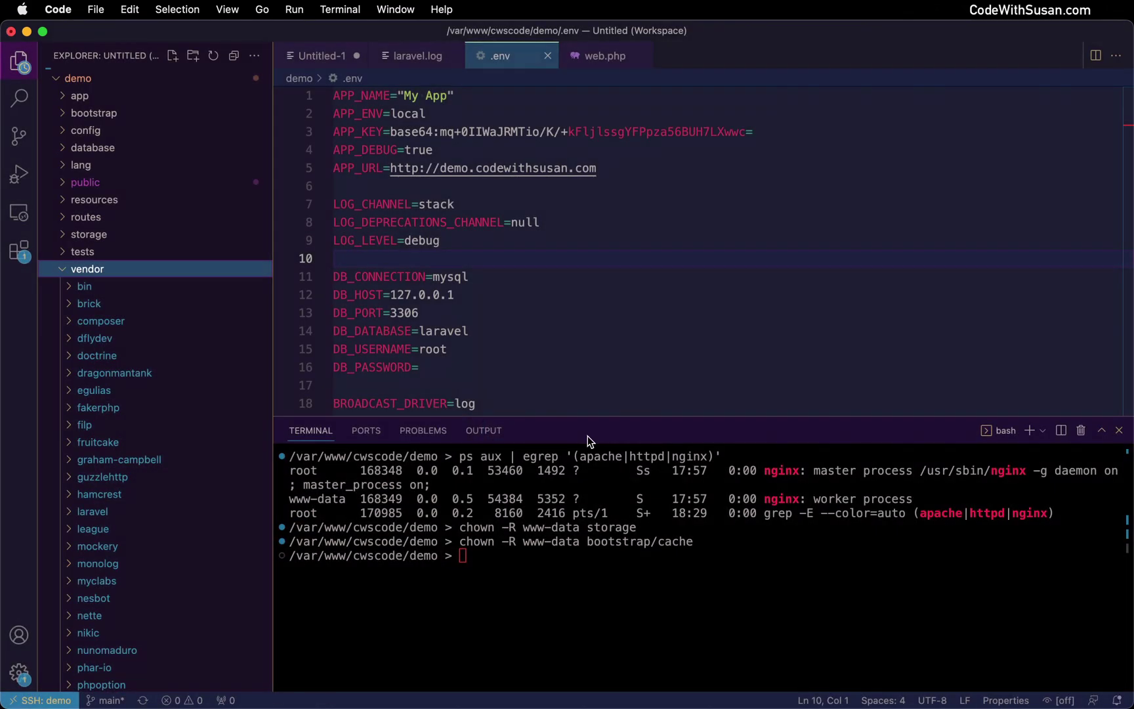
pyautogui.press('super+Tab')
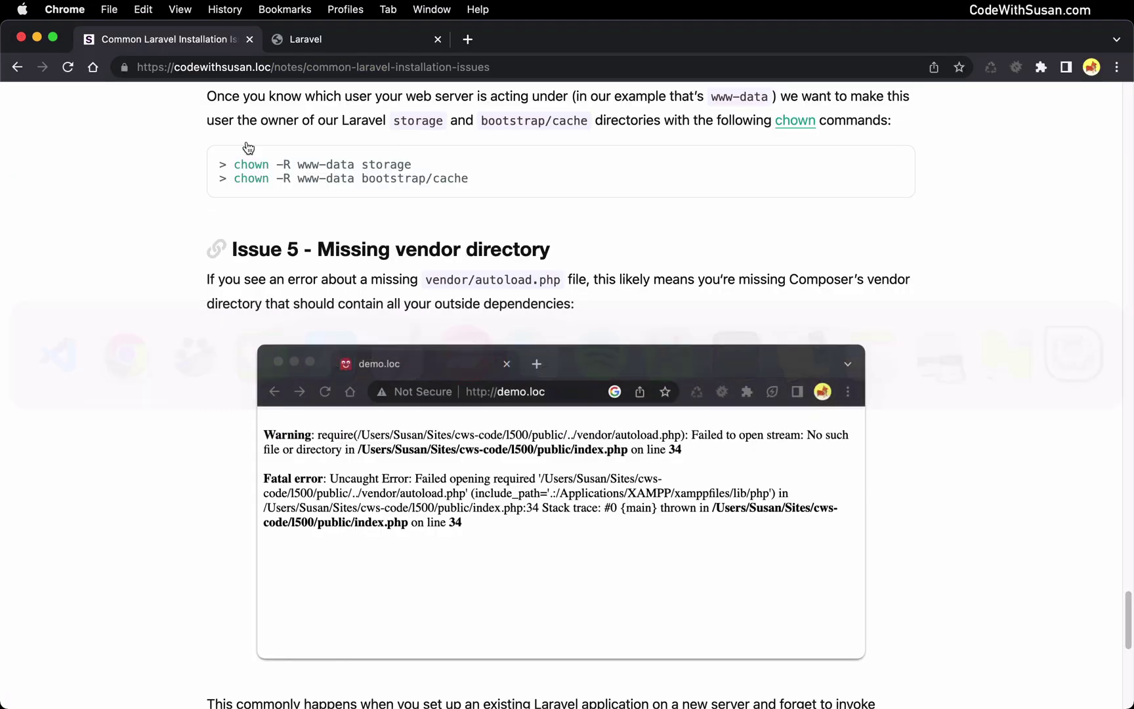
# Reload the demo site, and check storage/logs/laravel.log in Visual Studio Code for details about the missing vendor directory
pyautogui.click(320, 41)
pyautogui.press('super+r')
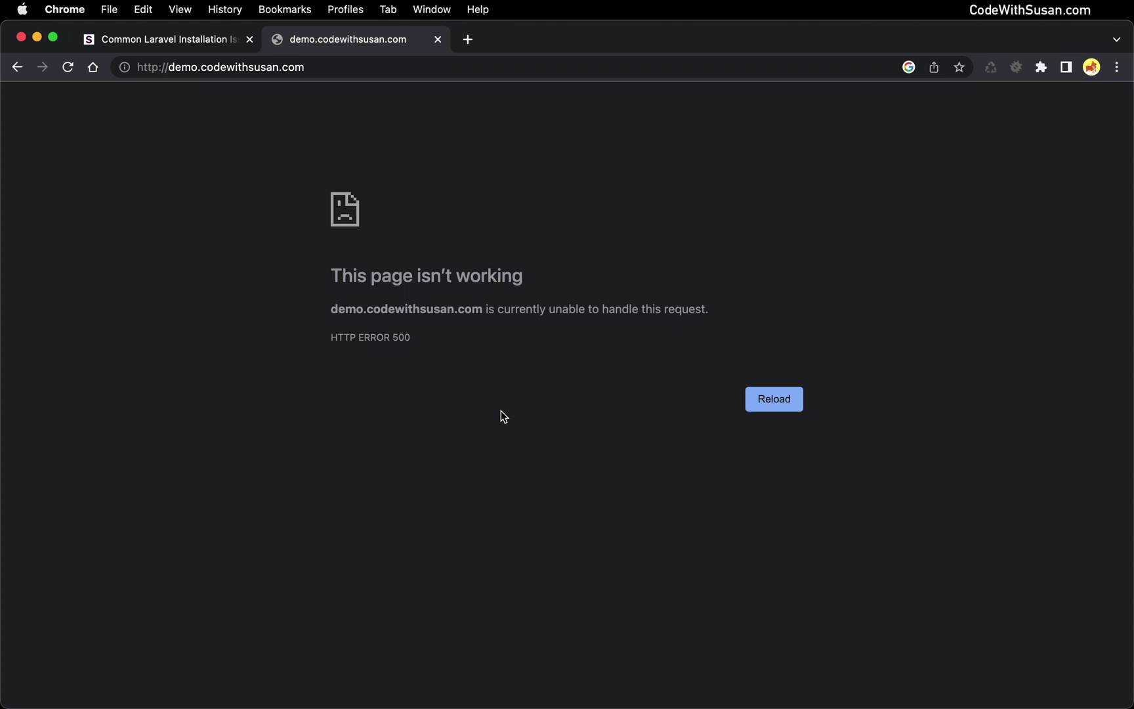
pyautogui.press('super+Tab')
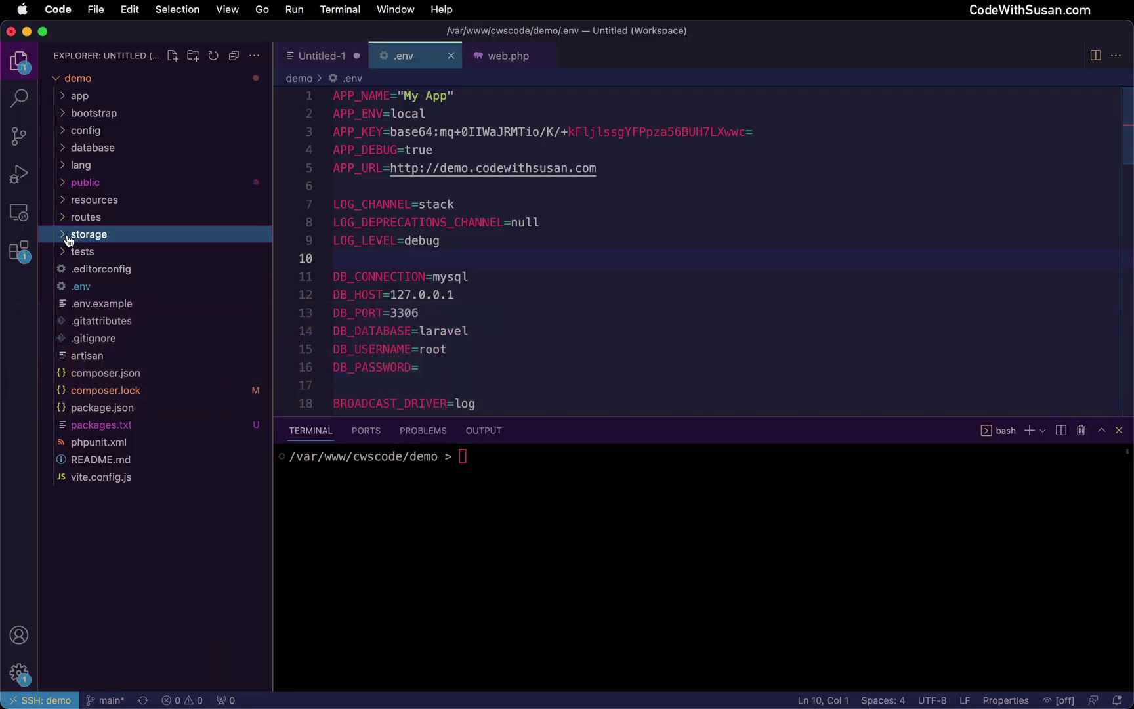
pyautogui.click(71, 235)
pyautogui.click(87, 287)
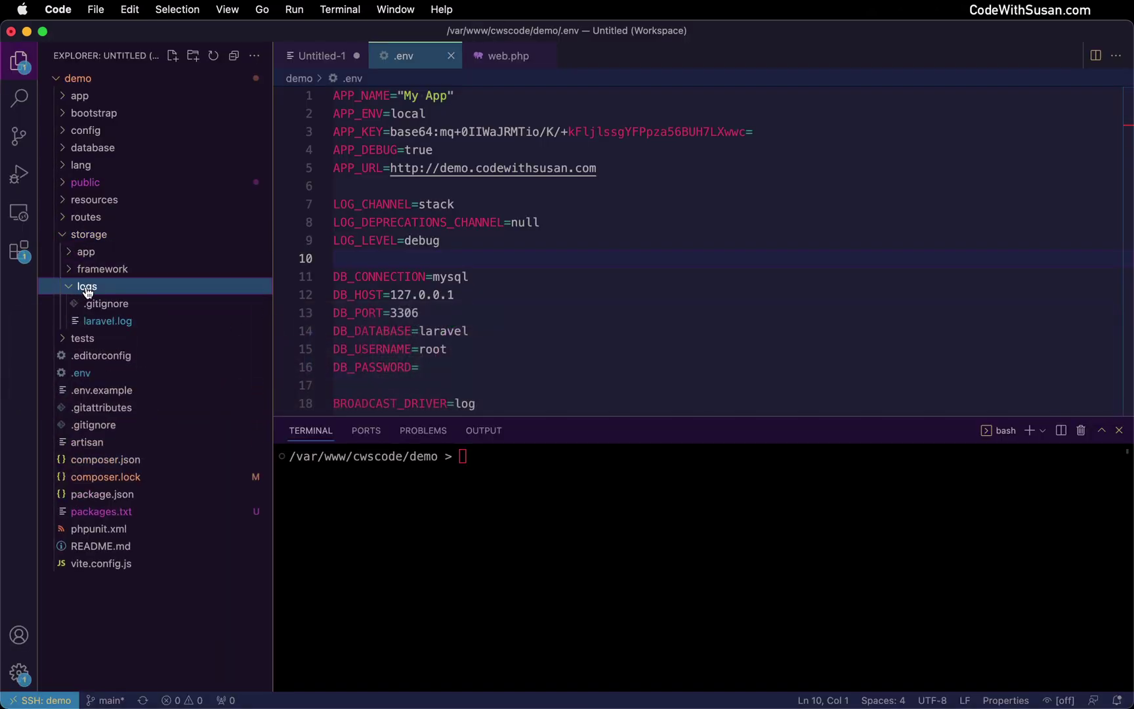
pyautogui.click(108, 321)
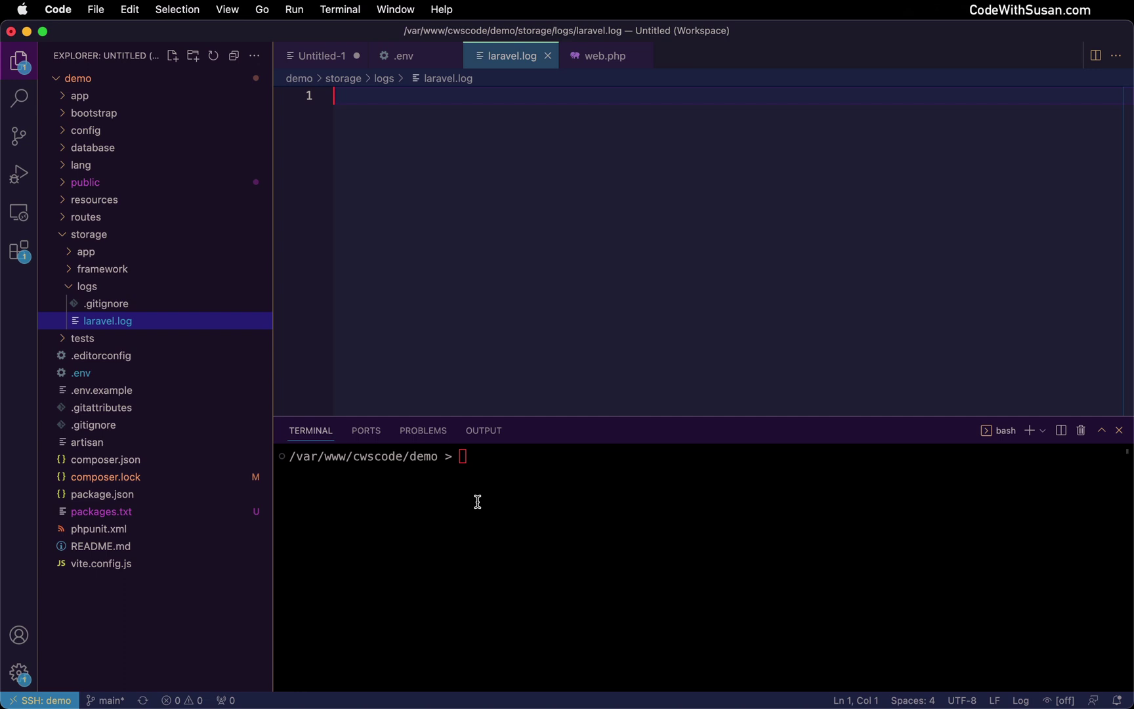
pyautogui.press('Left')
pyautogui.press('Left')
pyautogui.press('Left')
pyautogui.press('Left')
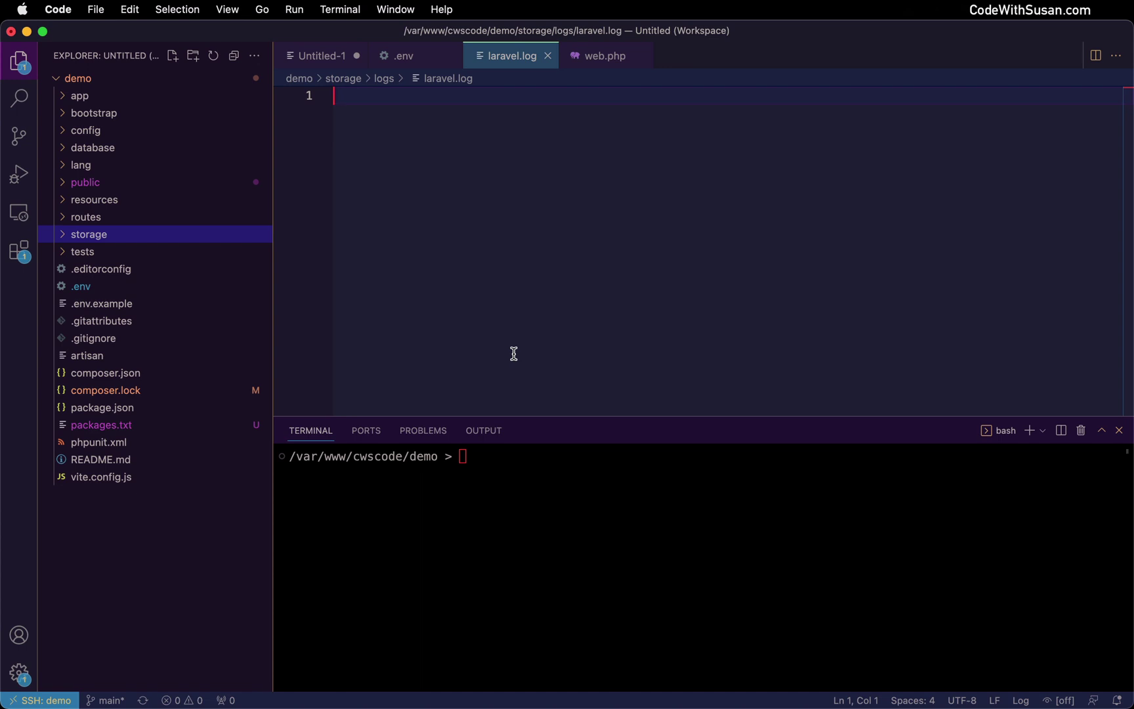
# Run php artisan in the demo project's terminal and examine its output about vendor/autoload.php
pyautogui.click(484, 463)
pyautogui.write('php artisan')
pyautogui.press('Return')
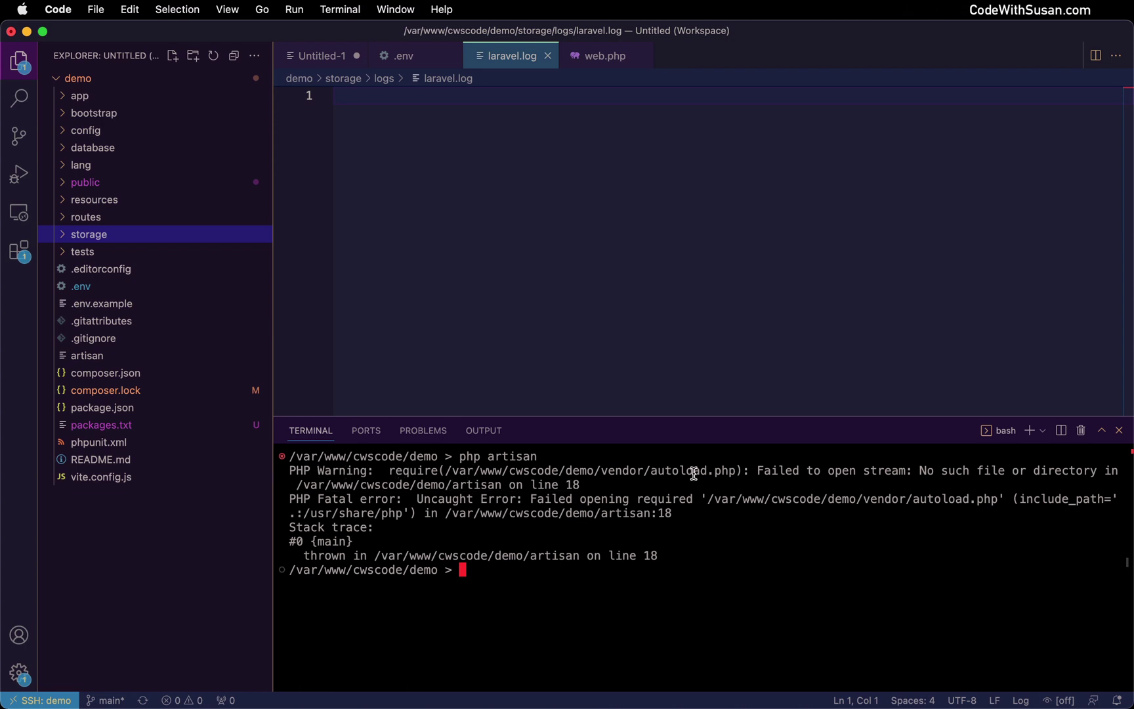
pyautogui.moveTo(755, 472); pyautogui.dragTo(1108, 476)
pyautogui.click(638, 470)
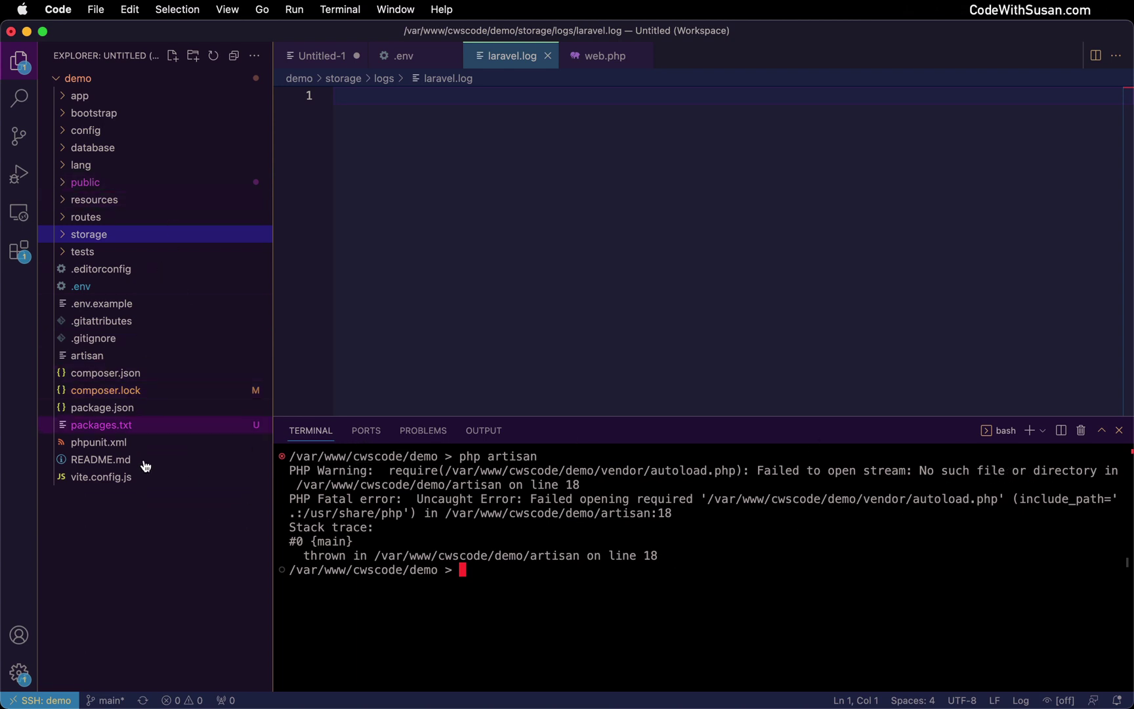
pyautogui.click(152, 504)
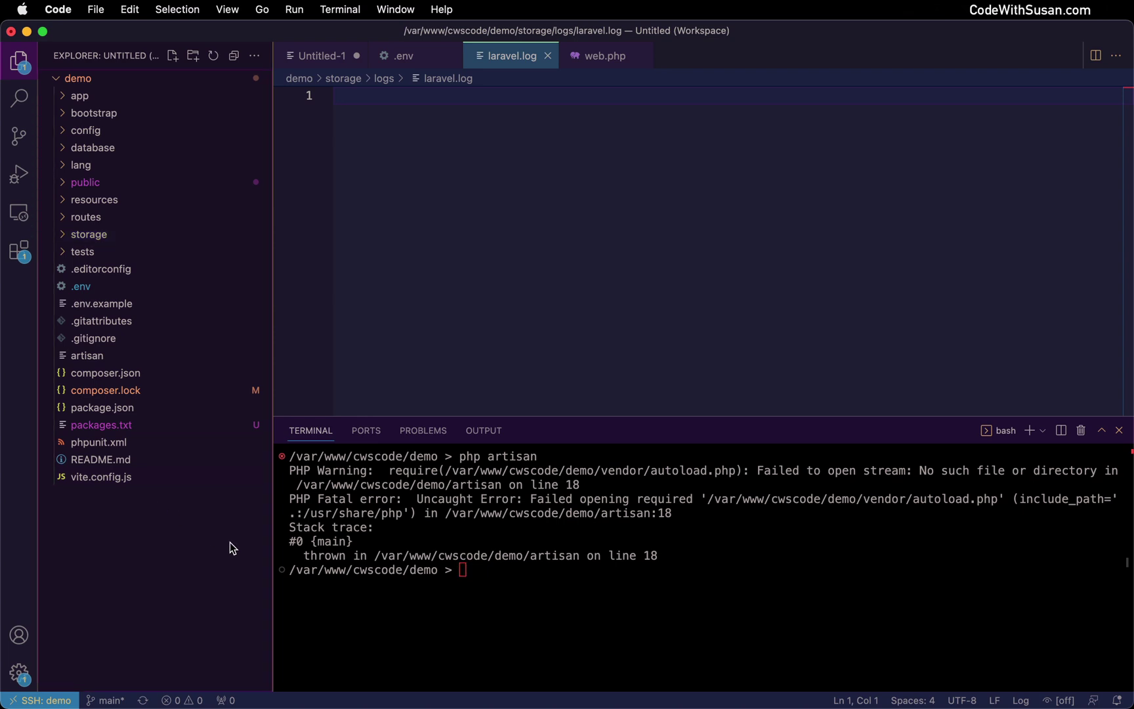
# Enter composer install --no-dev at the terminal prompt without running it
pyautogui.click(479, 567)
pyautogui.write('composer ')
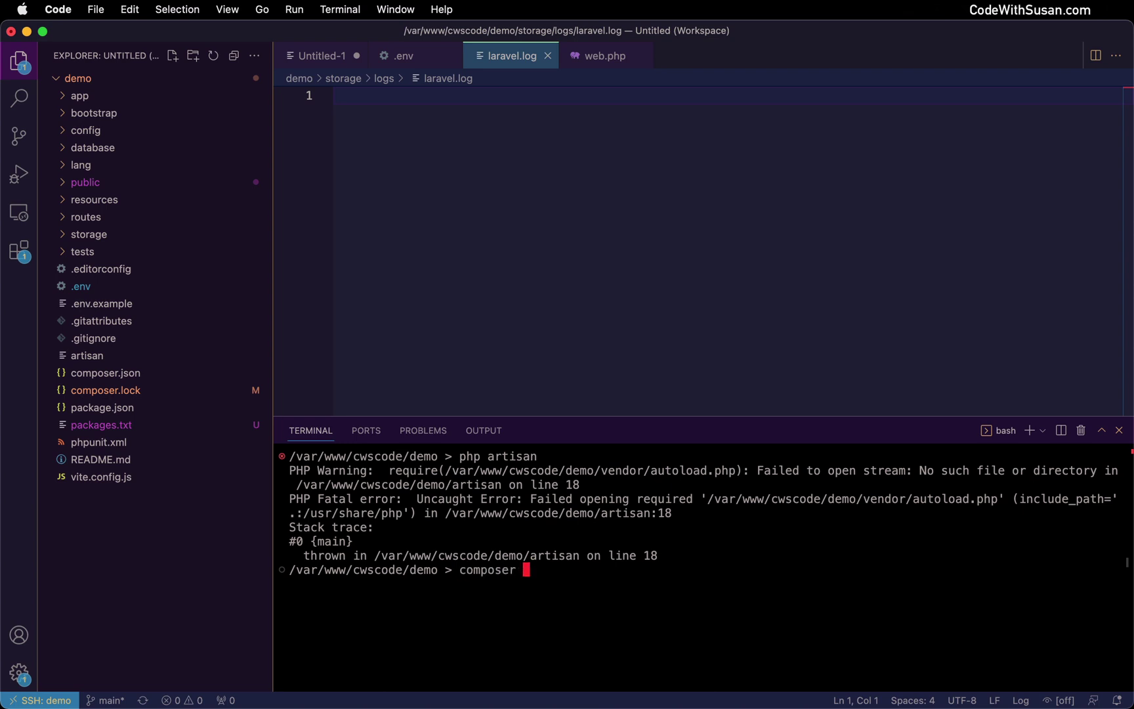
pyautogui.write('update')
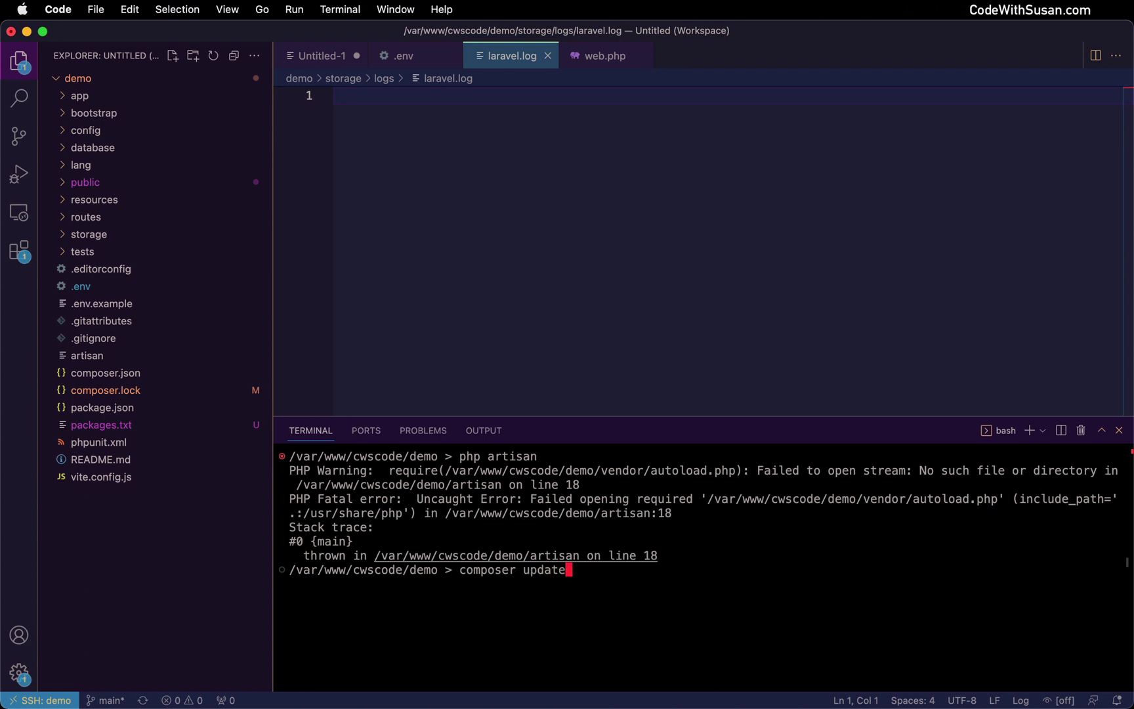
pyautogui.press('BackSpace')
pyautogui.press('BackSpace')
pyautogui.press('BackSpace')
pyautogui.press('BackSpace')
pyautogui.press('BackSpace')
pyautogui.press('BackSpace')
pyautogui.write('install --no-dev')
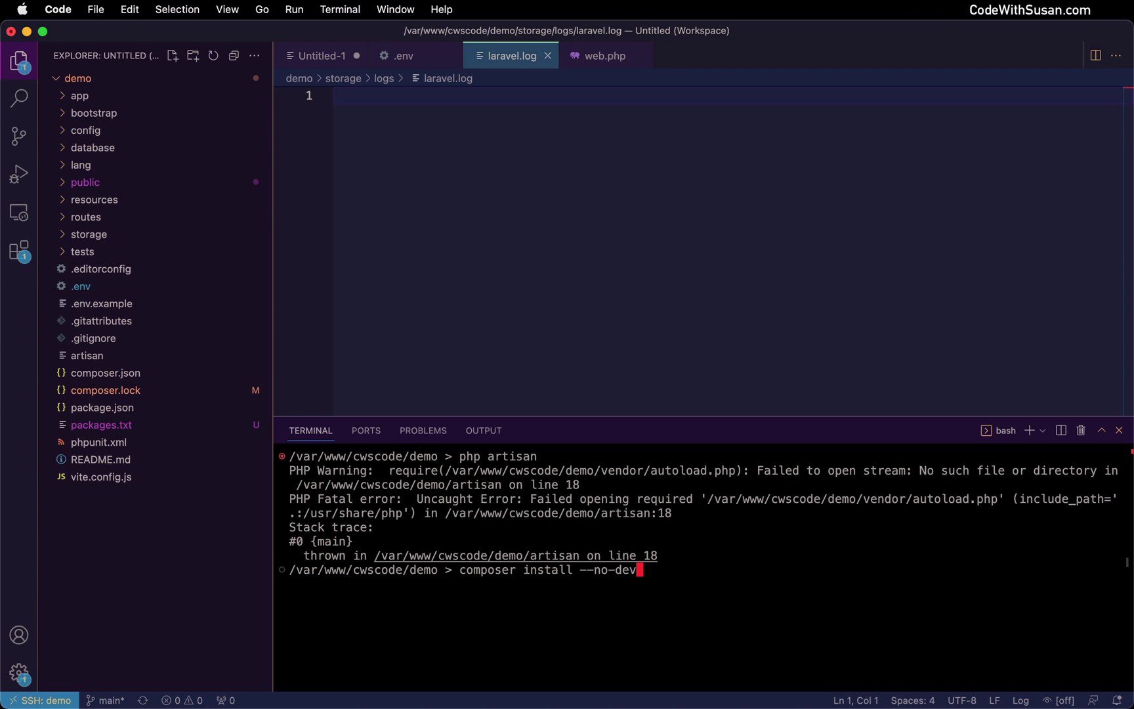
# Replace the pending install command with composer update, run it, and answer yes to continue as root
pyautogui.press('BackSpace')
pyautogui.press('BackSpace')
pyautogui.press('BackSpace')
pyautogui.press('BackSpace')
pyautogui.press('BackSpace')
pyautogui.press('BackSpace')
pyautogui.press('BackSpace')
pyautogui.press('BackSpace')
pyautogui.press('BackSpace')
pyautogui.press('BackSpace')
pyautogui.press('BackSpace')
pyautogui.press('BackSpace')
pyautogui.press('BackSpace')
pyautogui.press('BackSpace')
pyautogui.press('BackSpace')
pyautogui.press('BackSpace')
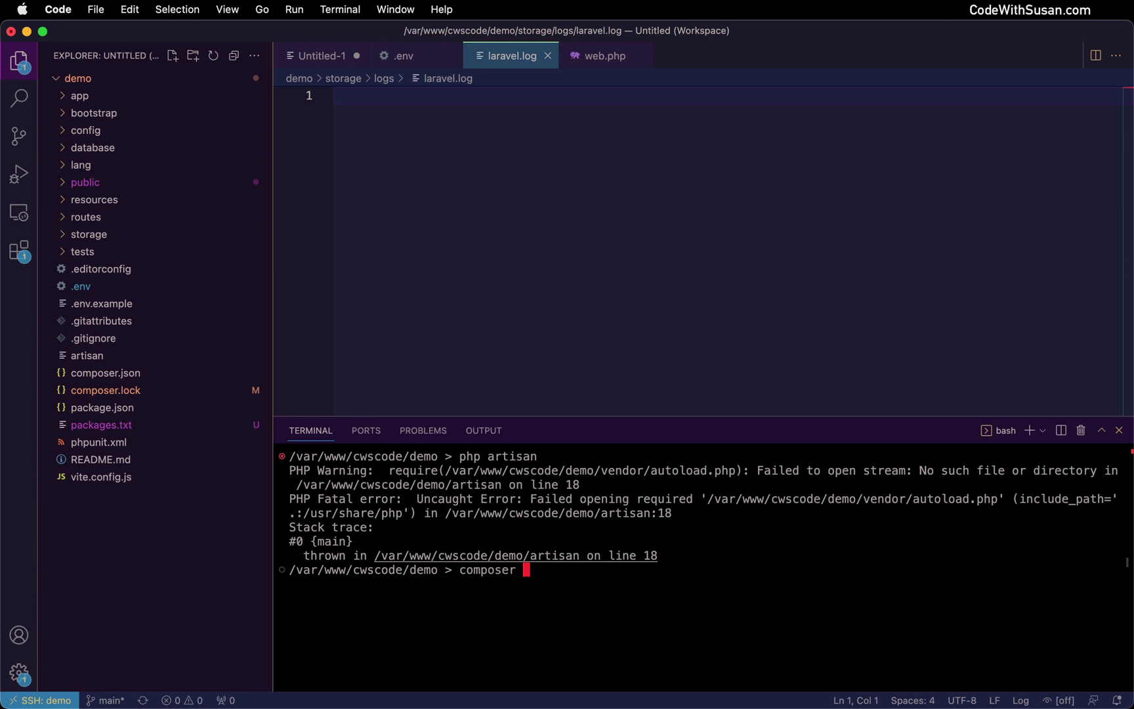
pyautogui.write('update')
pyautogui.press('Return')
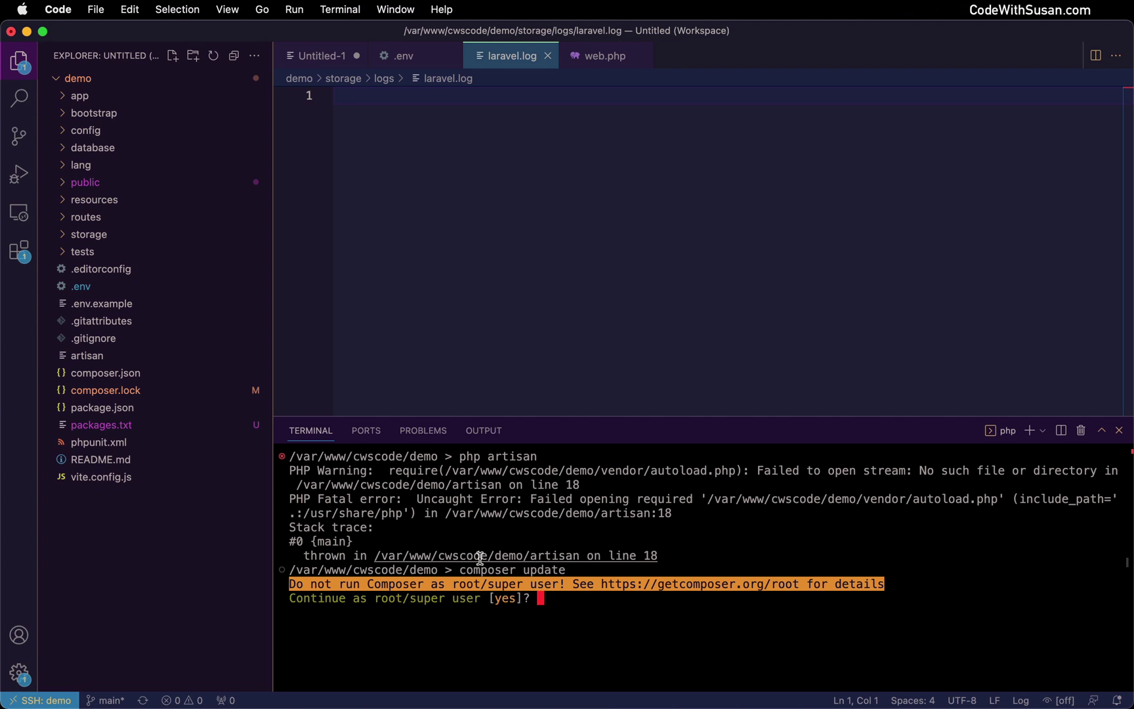
pyautogui.write('yes')
pyautogui.press('Return')
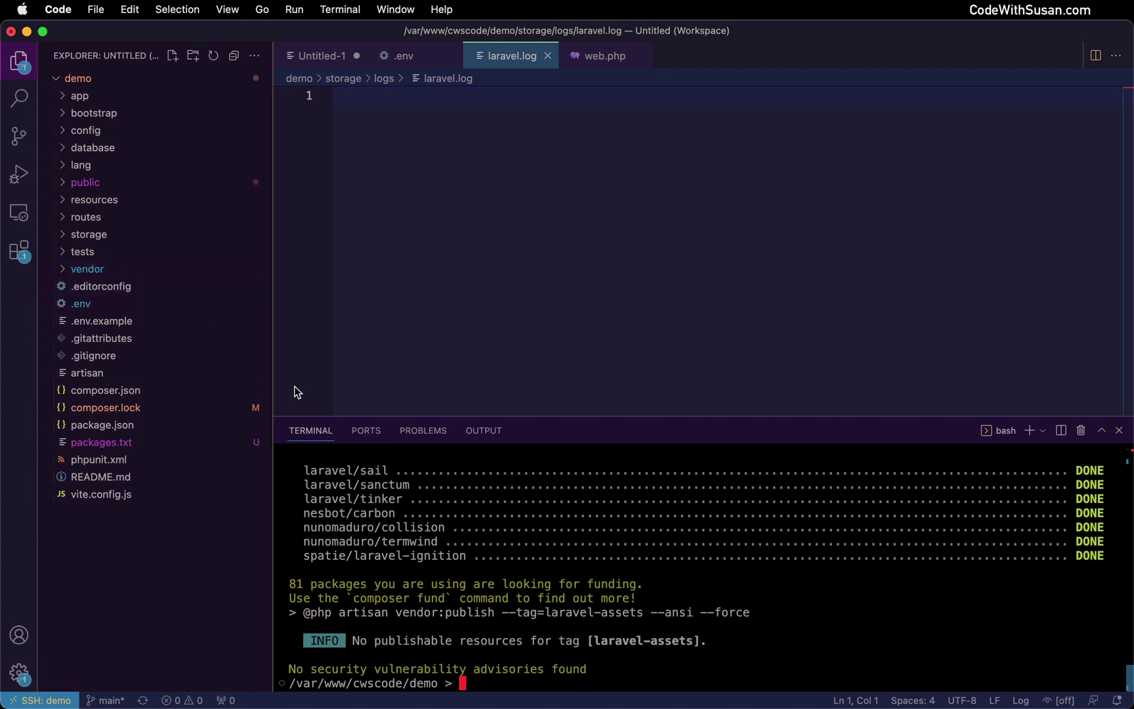
# Switch to Chrome and reload the demo site to check the vendor directory fix
pyautogui.press('super+Tab')
pyautogui.click(72, 69)
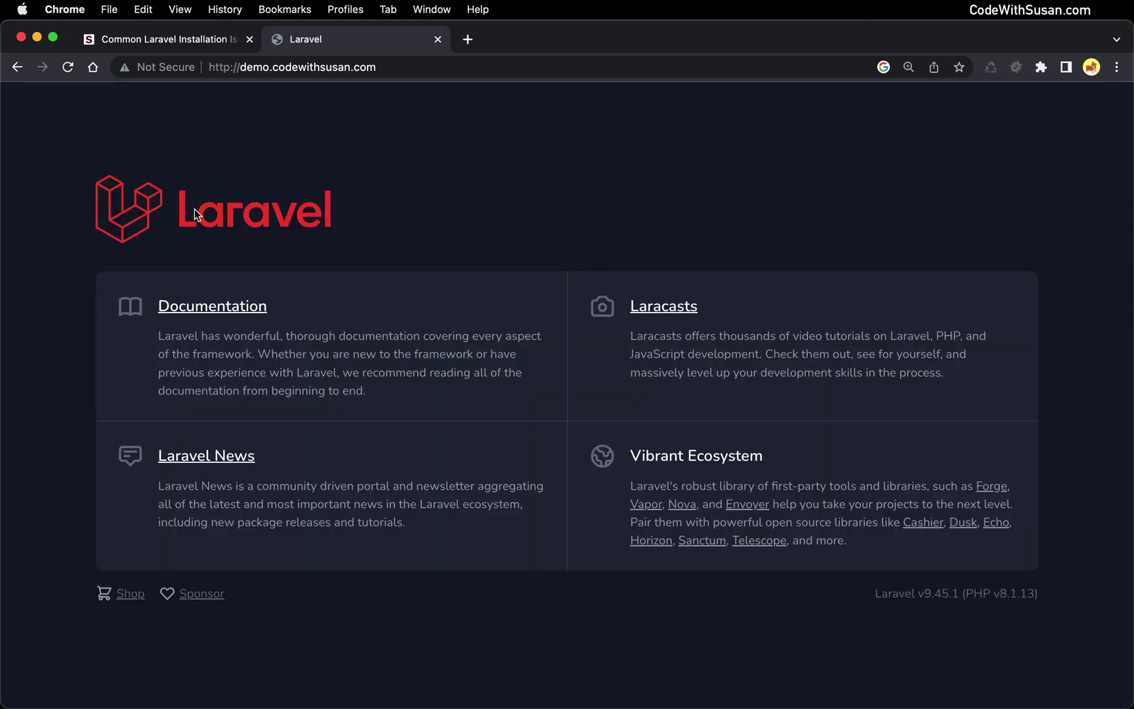
# In the Visual Studio Code terminal, go to /var/log/nginx, list its files, and print error_log with cat
pyautogui.press('super+Tab')
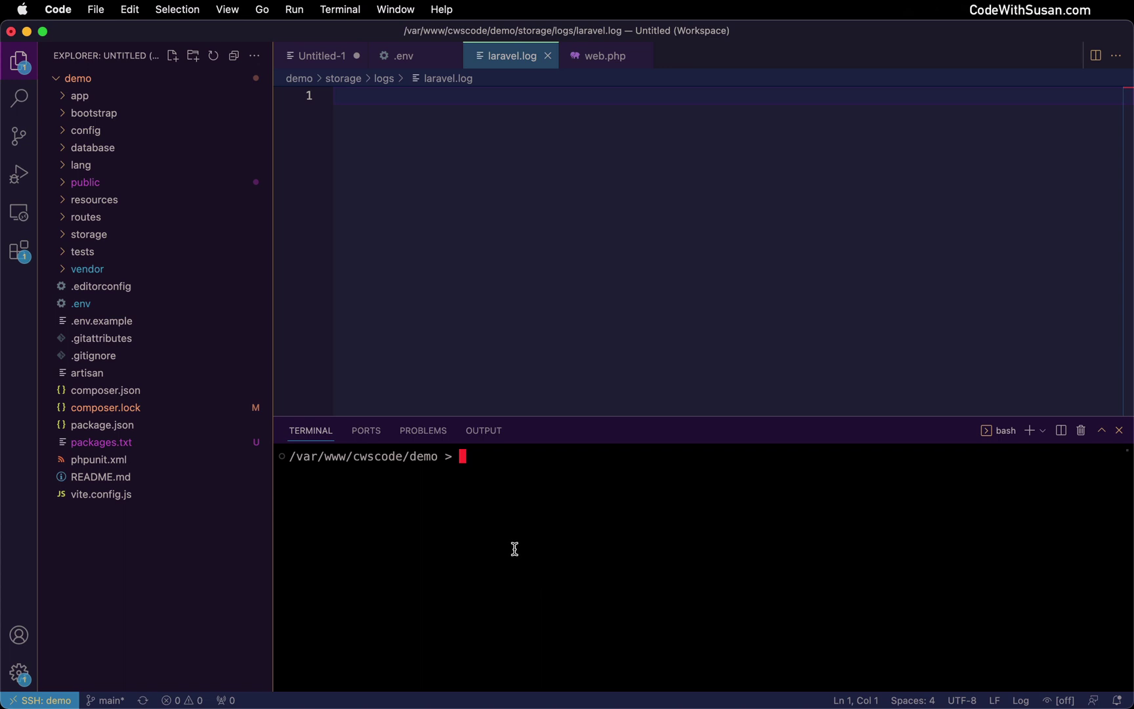
pyautogui.write('cd /var/log/nginx')
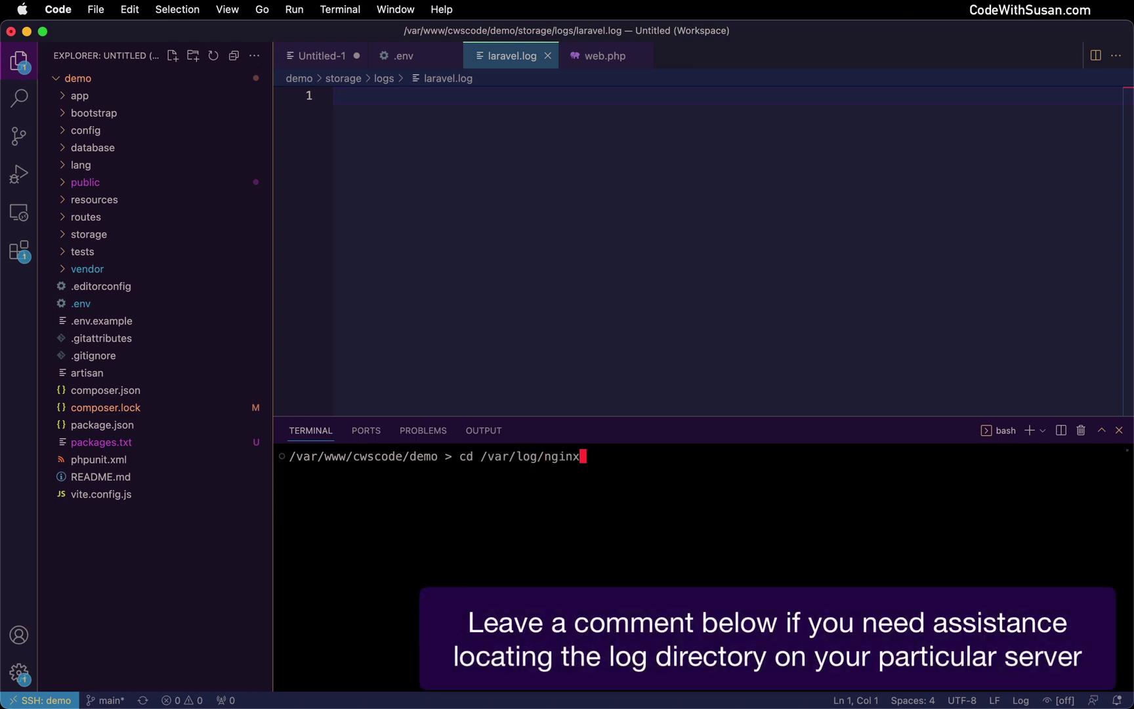
pyautogui.press('Return')
pyautogui.write('ls')
pyautogui.press('Return')
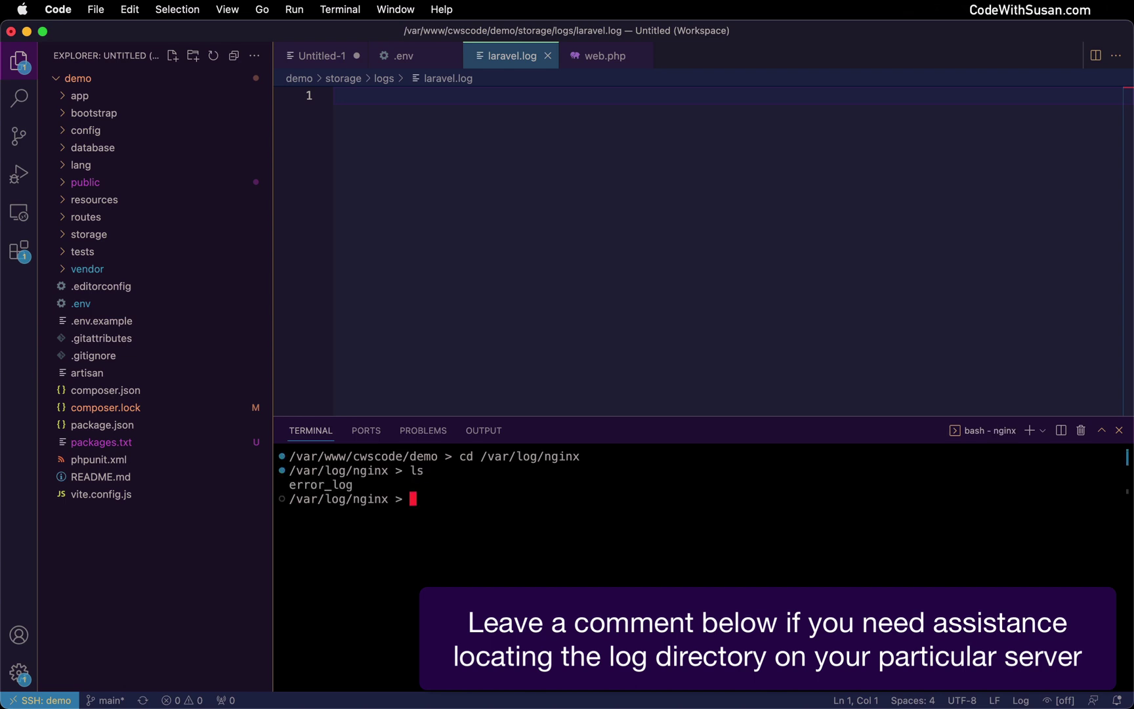
pyautogui.write('cat error_log')
pyautogui.press('Return')
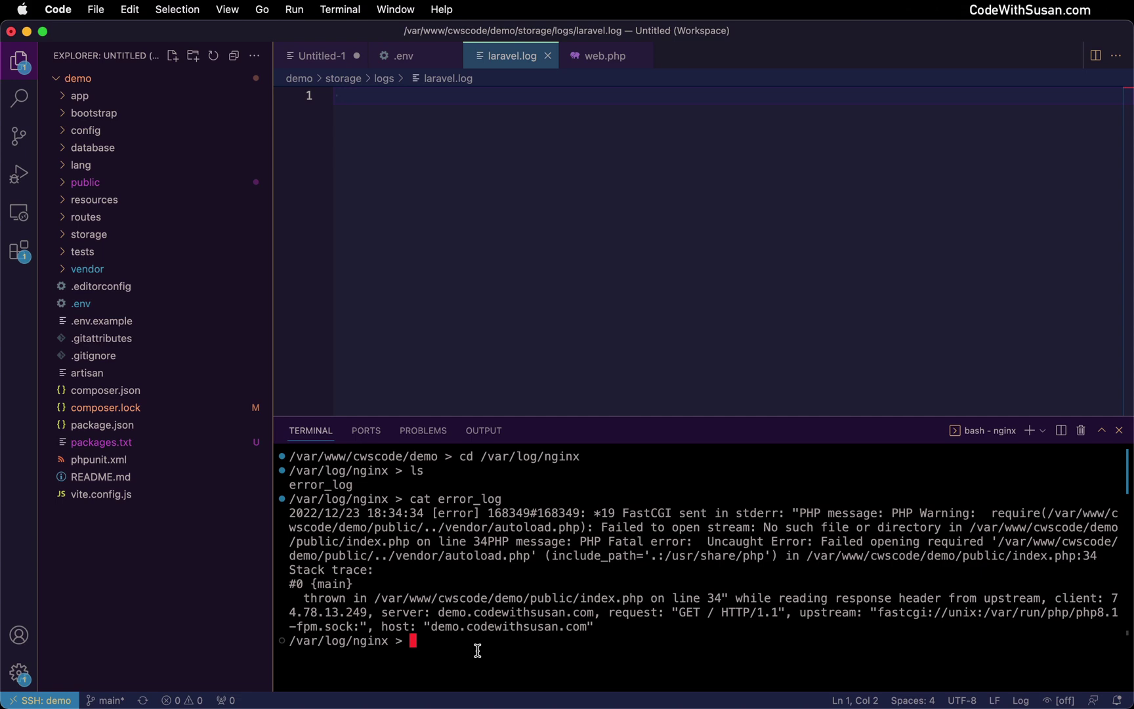
# Switch to Chrome and review the introduction of the Common Laravel Installation Issues notes
pyautogui.press('super+Tab')
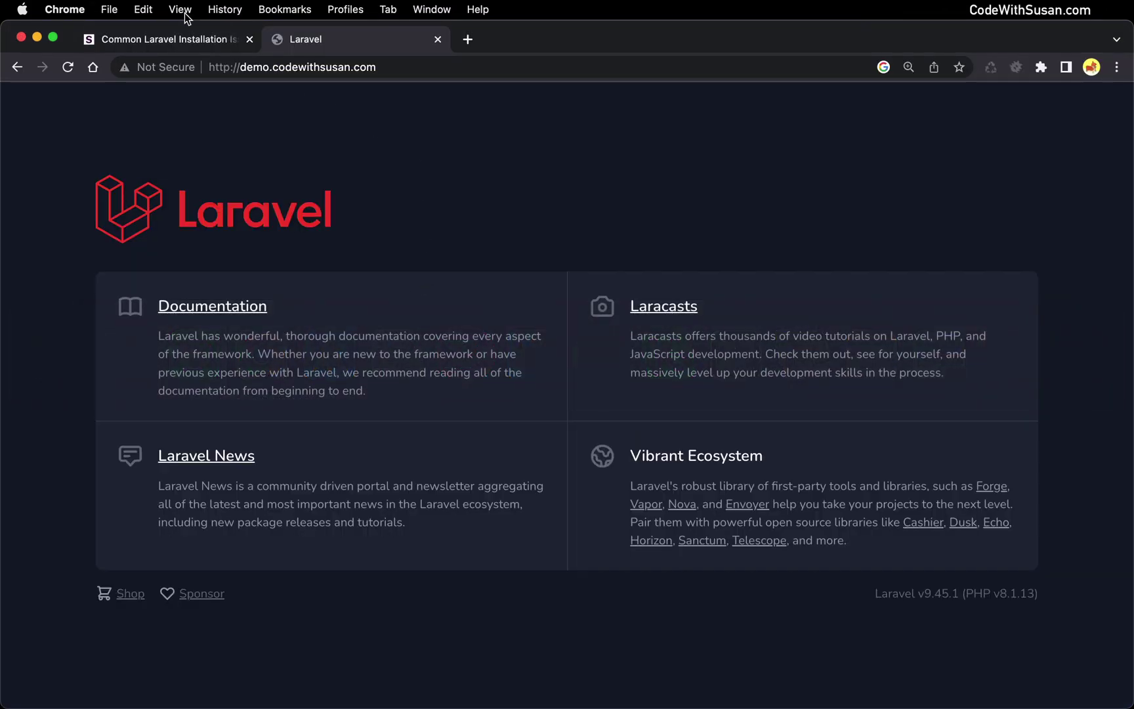
pyautogui.click(185, 38)
pyautogui.scroll(10, 412, 326)
pyautogui.scroll(15, 412, 327)
pyautogui.scroll(-8, 483, 400)
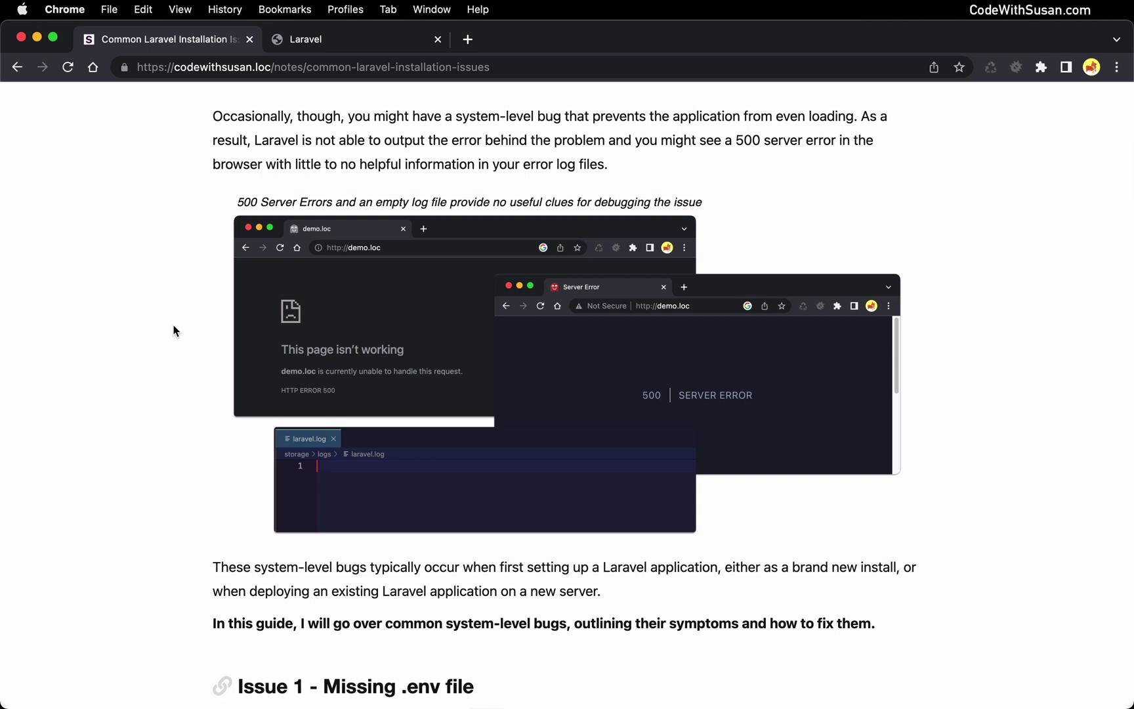
pyautogui.scroll(10, 134, 268)
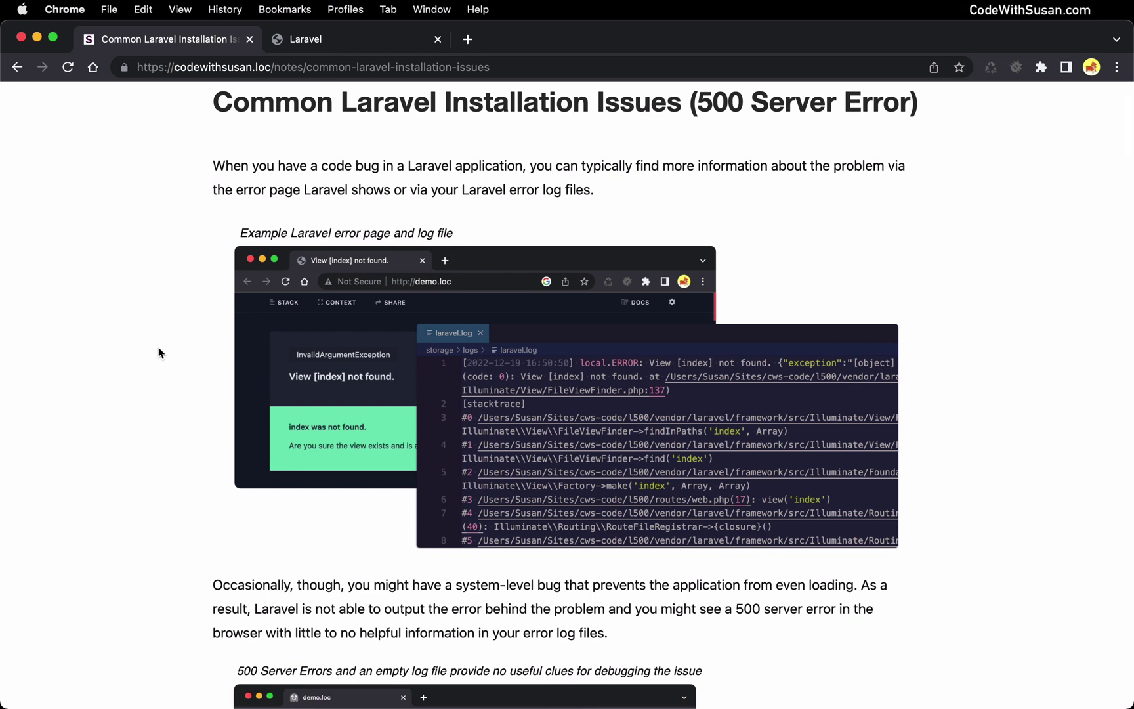
pyautogui.scroll(1, 159, 353)
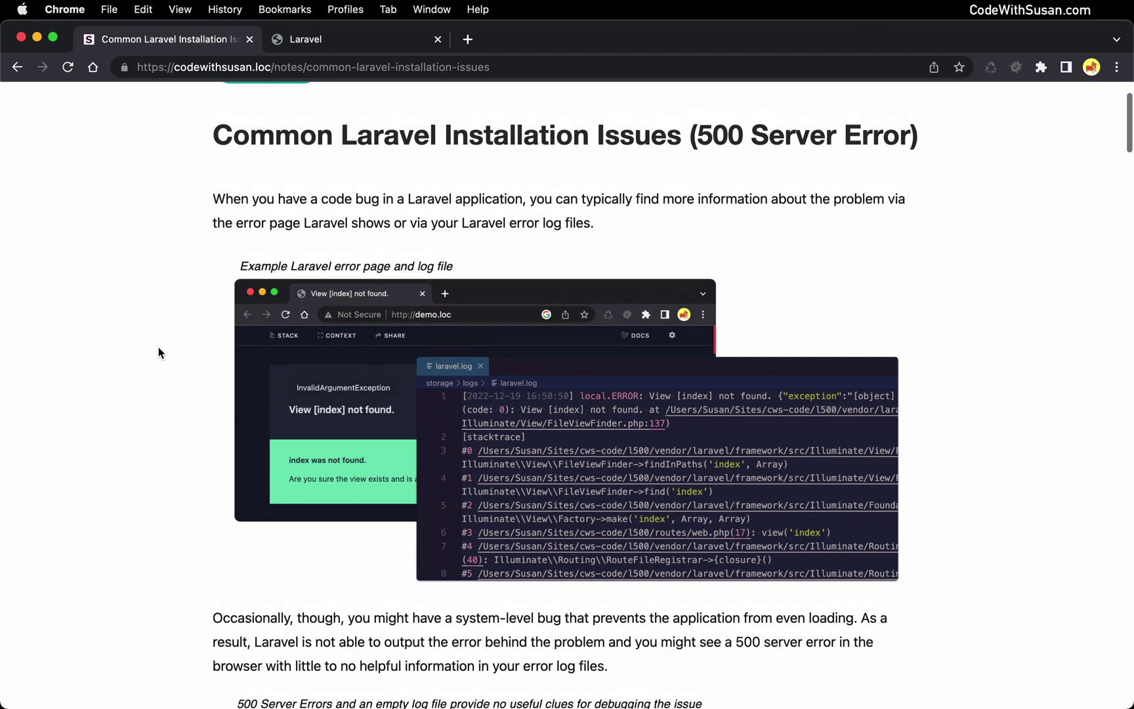